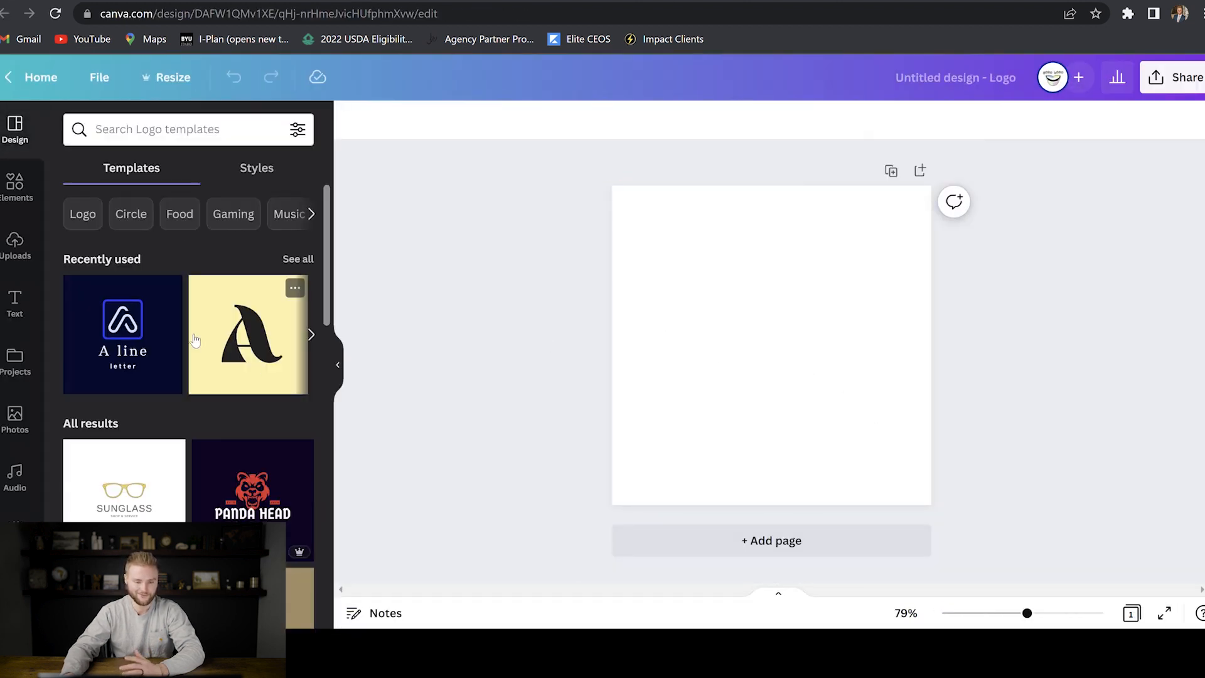
- Browse the logo templates and apply the black page of the Black And White Business Logo template to the canvas
{"action": "scroll", "coordinate": [189, 332], "scroll_direction": "down", "scroll_amount": 8}
{"action": "scroll", "coordinate": [190, 333], "scroll_direction": "down", "scroll_amount": 4}
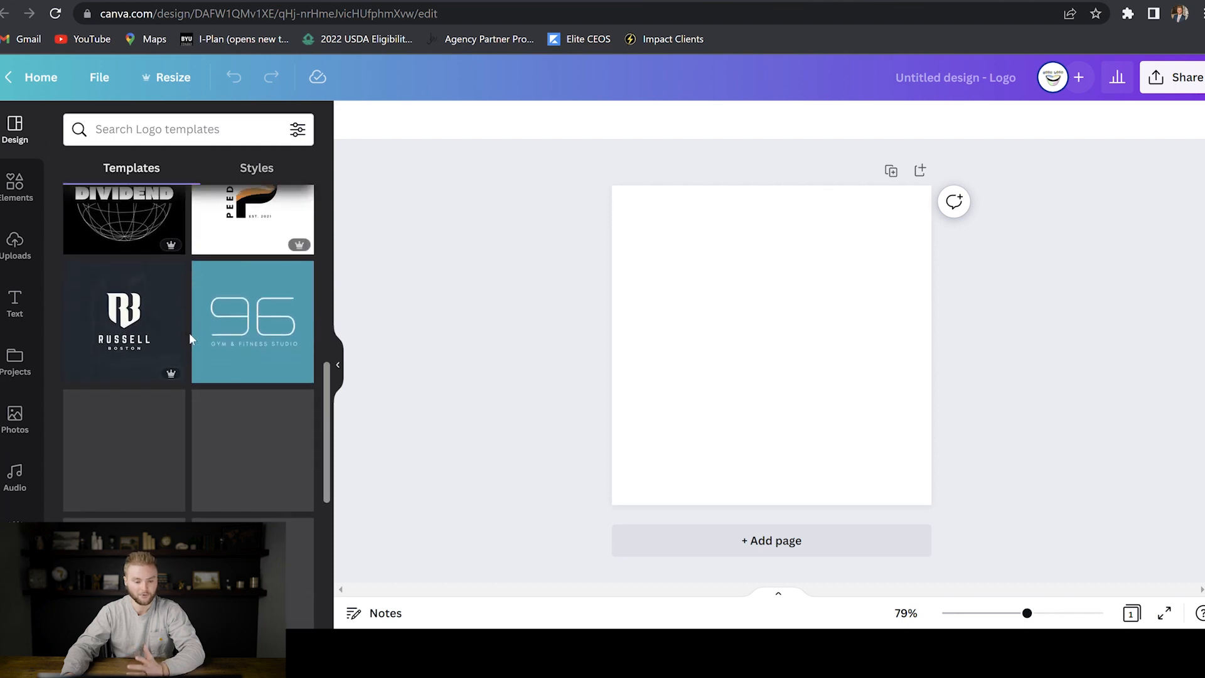
{"action": "scroll", "coordinate": [198, 339], "scroll_direction": "down", "scroll_amount": 4}
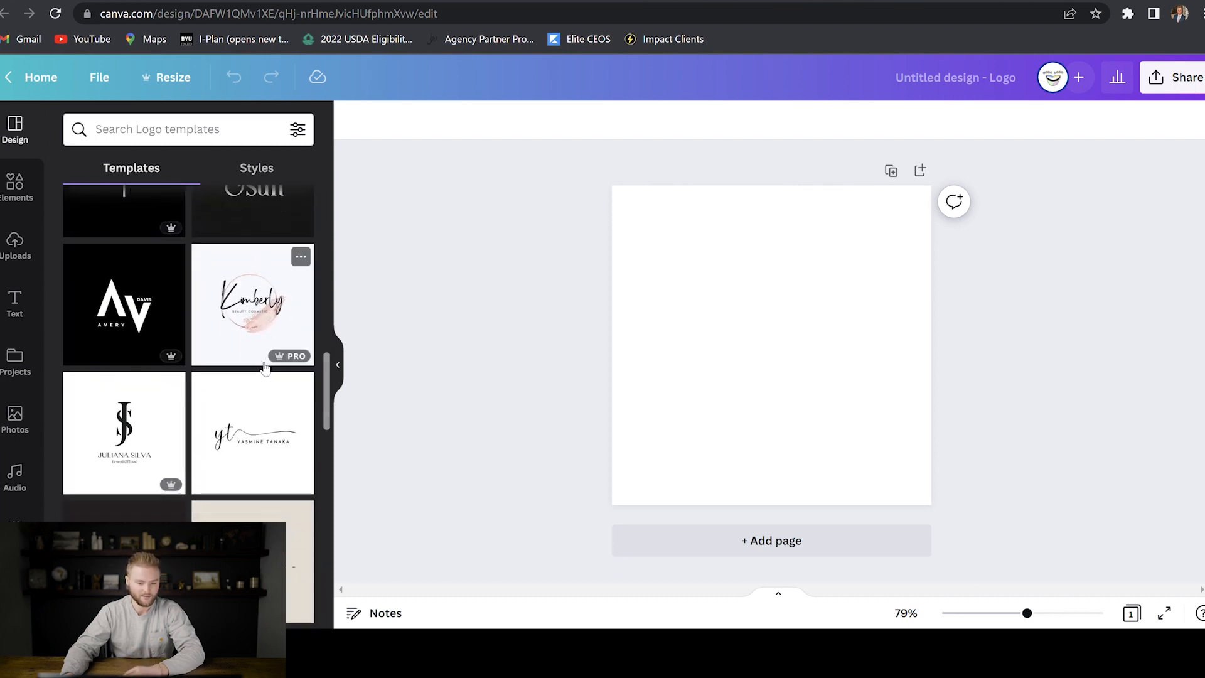
{"action": "left_click", "coordinate": [145, 321]}
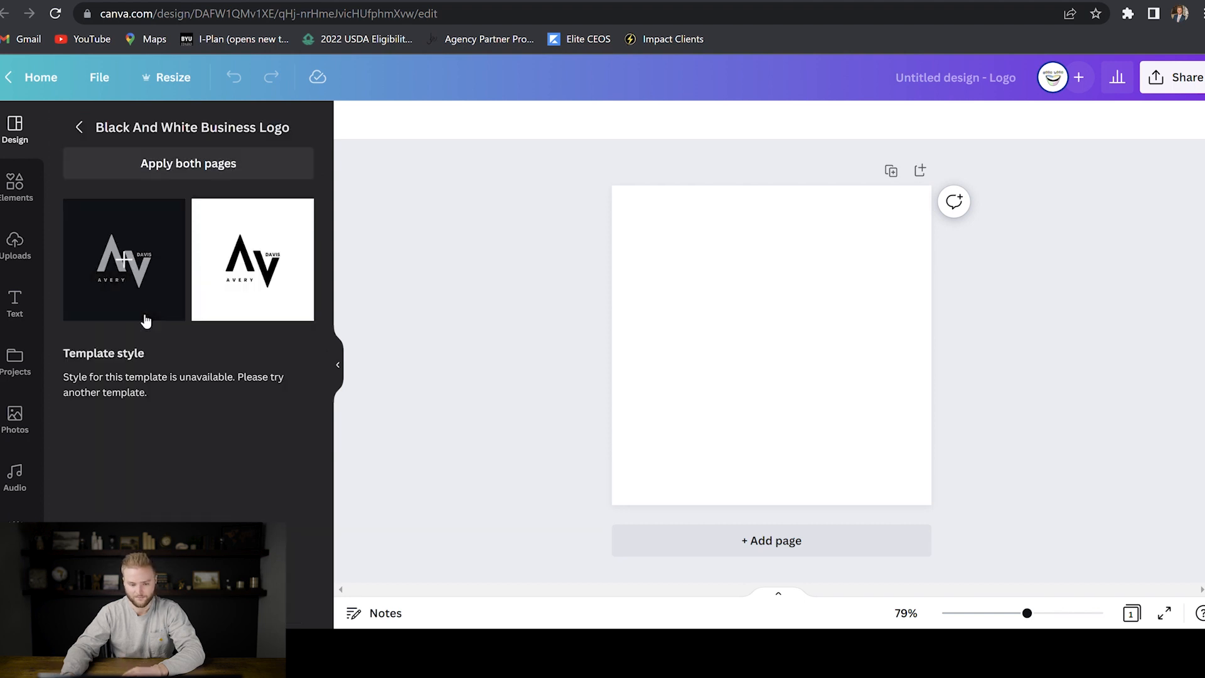
{"action": "left_click", "coordinate": [140, 278]}
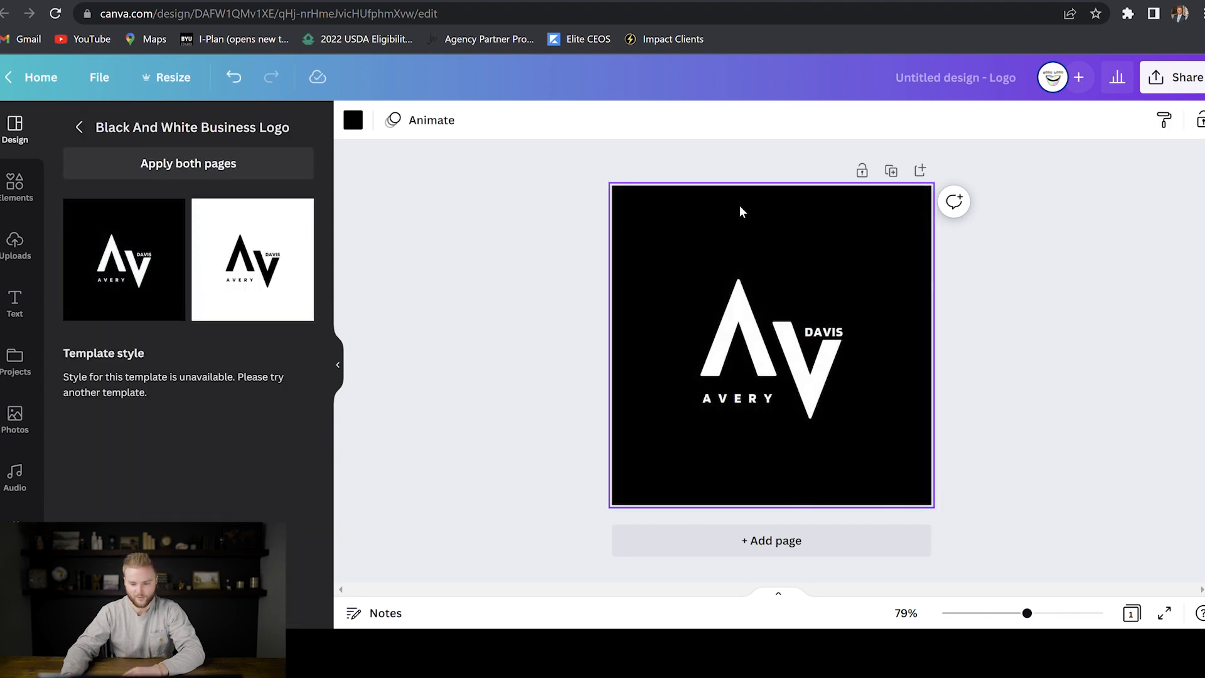
- Move the logo's letter A slightly up and left, open the small text below it for editing, and select the letter V
{"action": "left_click", "coordinate": [737, 329]}
{"action": "mouse_move", "coordinate": [737, 330]}
{"action": "left_mouse_down"}
{"action": "mouse_move", "coordinate": [679, 270]}
{"action": "mouse_move", "coordinate": [722, 321]}
{"action": "left_mouse_up"}
{"action": "left_click", "coordinate": [753, 399]}
{"action": "double_click", "coordinate": [752, 399]}
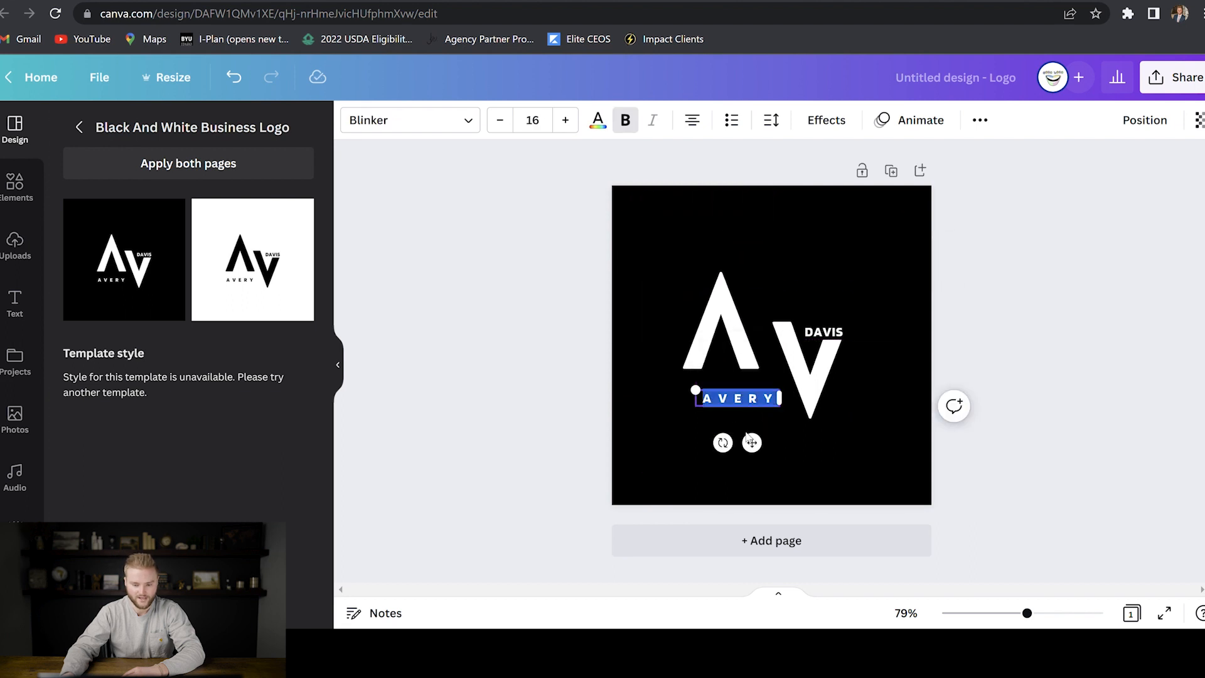
{"action": "left_click", "coordinate": [847, 376]}
- Search the design elements for "car"
{"action": "left_click", "coordinate": [22, 196]}
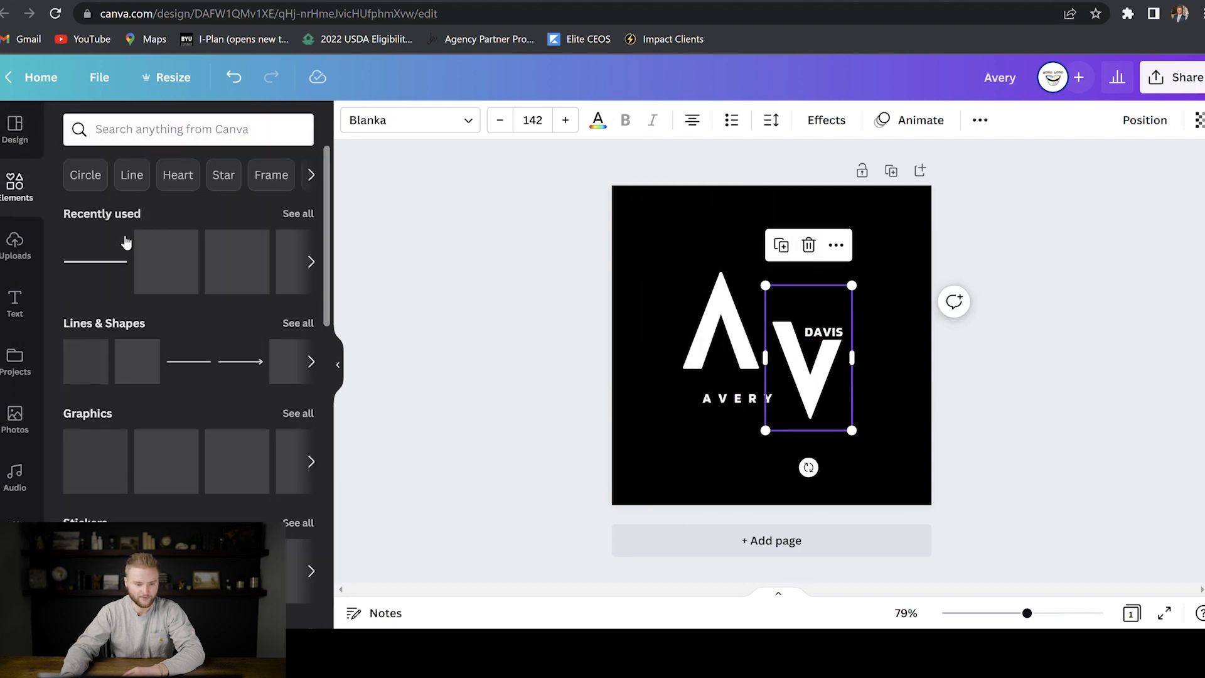
{"action": "scroll", "coordinate": [204, 276], "scroll_direction": "down", "scroll_amount": 5}
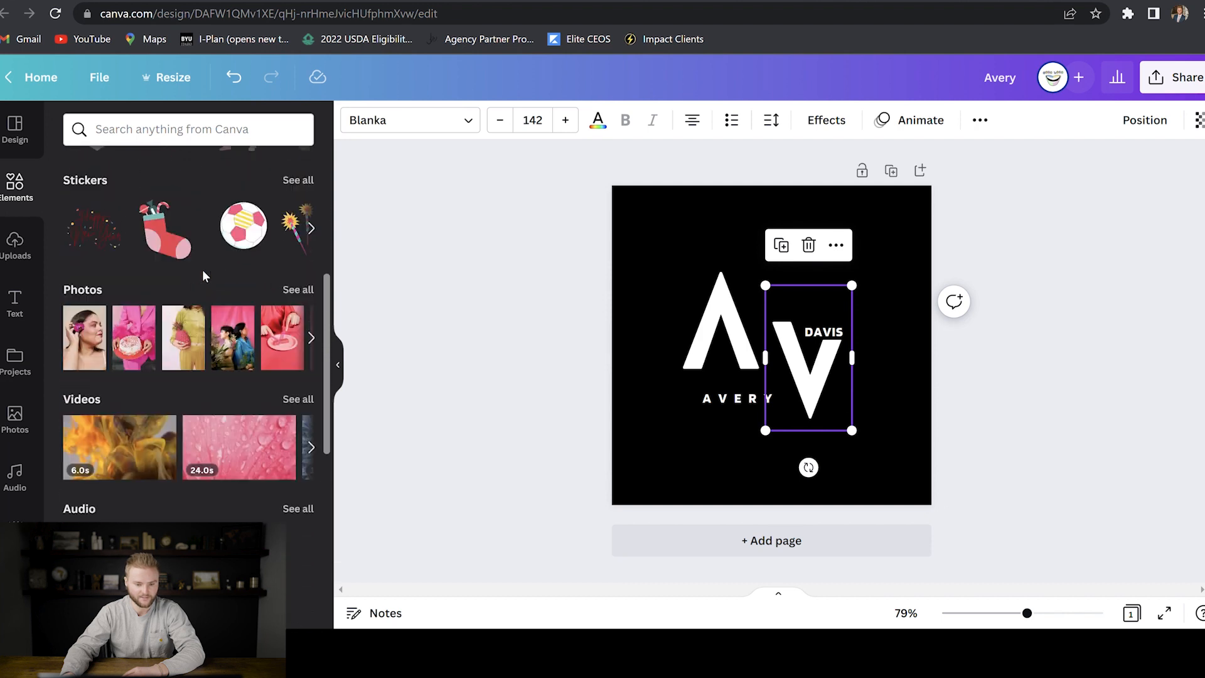
{"action": "scroll", "coordinate": [204, 276], "scroll_direction": "up", "scroll_amount": 6}
{"action": "left_click", "coordinate": [218, 136]}
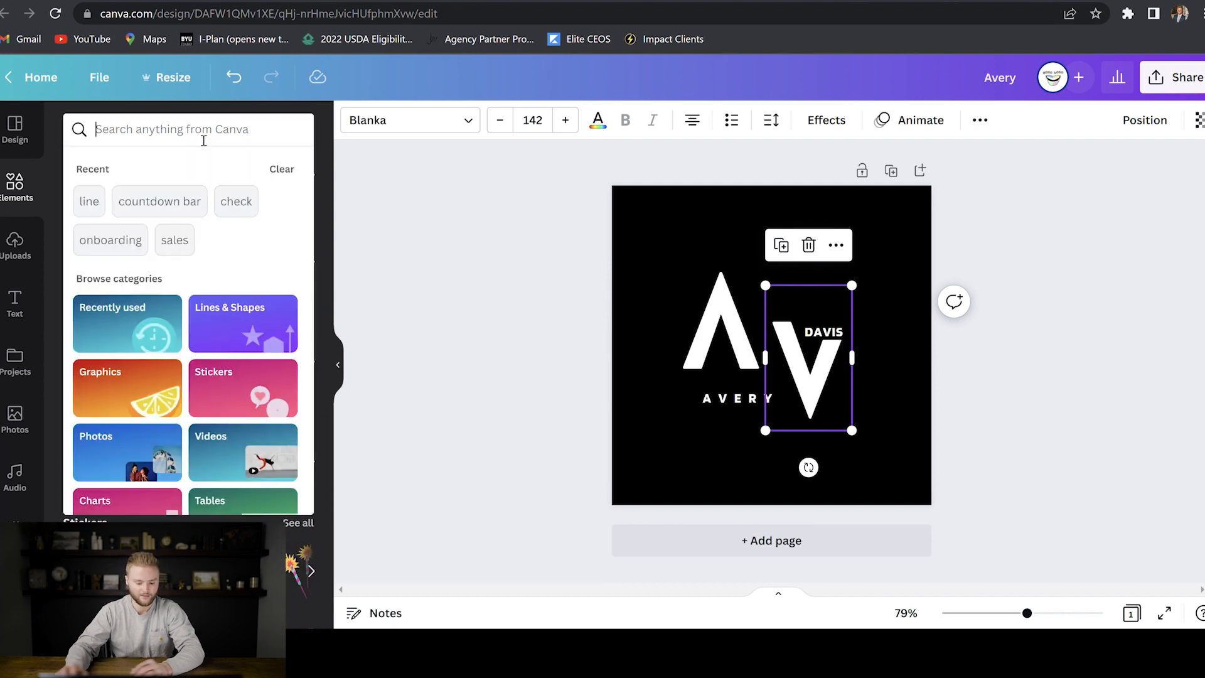
{"action": "type", "text": "car"}
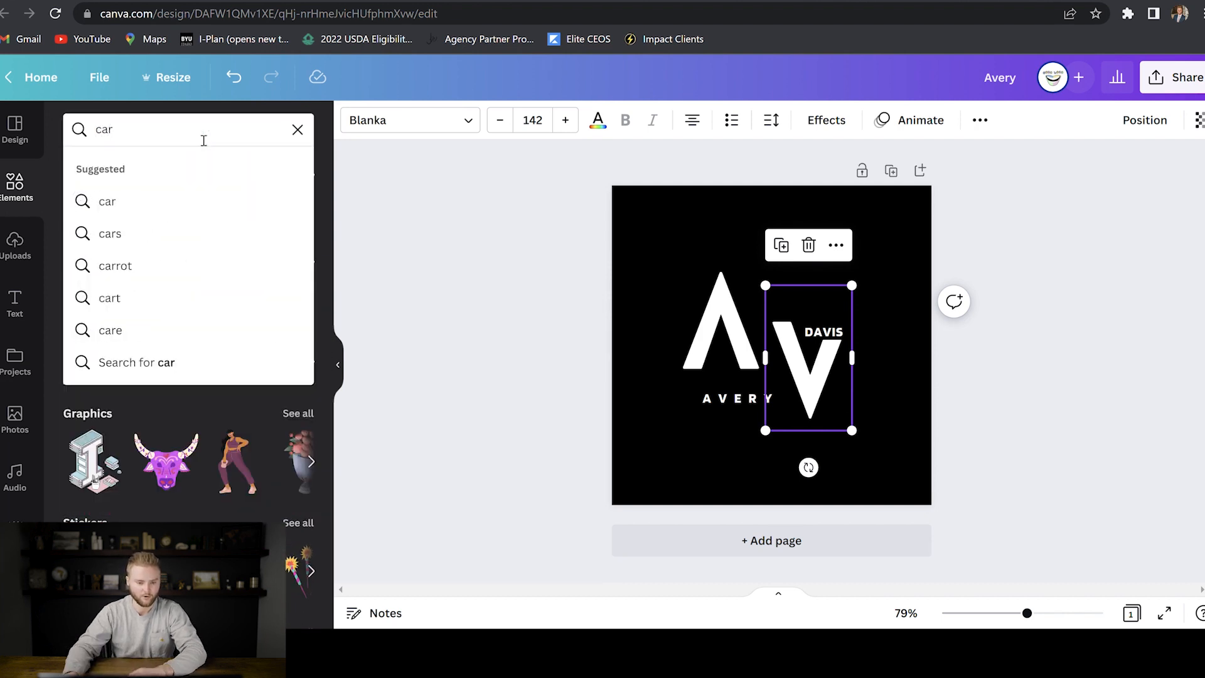
{"action": "left_click", "coordinate": [126, 201]}
- Show only graphics in the car results and place the red sports car over the middle of the logo
{"action": "scroll", "coordinate": [222, 306], "scroll_direction": "down", "scroll_amount": 2}
{"action": "scroll", "coordinate": [223, 306], "scroll_direction": "down", "scroll_amount": 1}
{"action": "scroll", "coordinate": [223, 304], "scroll_direction": "up", "scroll_amount": 3}
{"action": "left_click", "coordinate": [298, 253]}
{"action": "scroll", "coordinate": [214, 377], "scroll_direction": "down", "scroll_amount": 5}
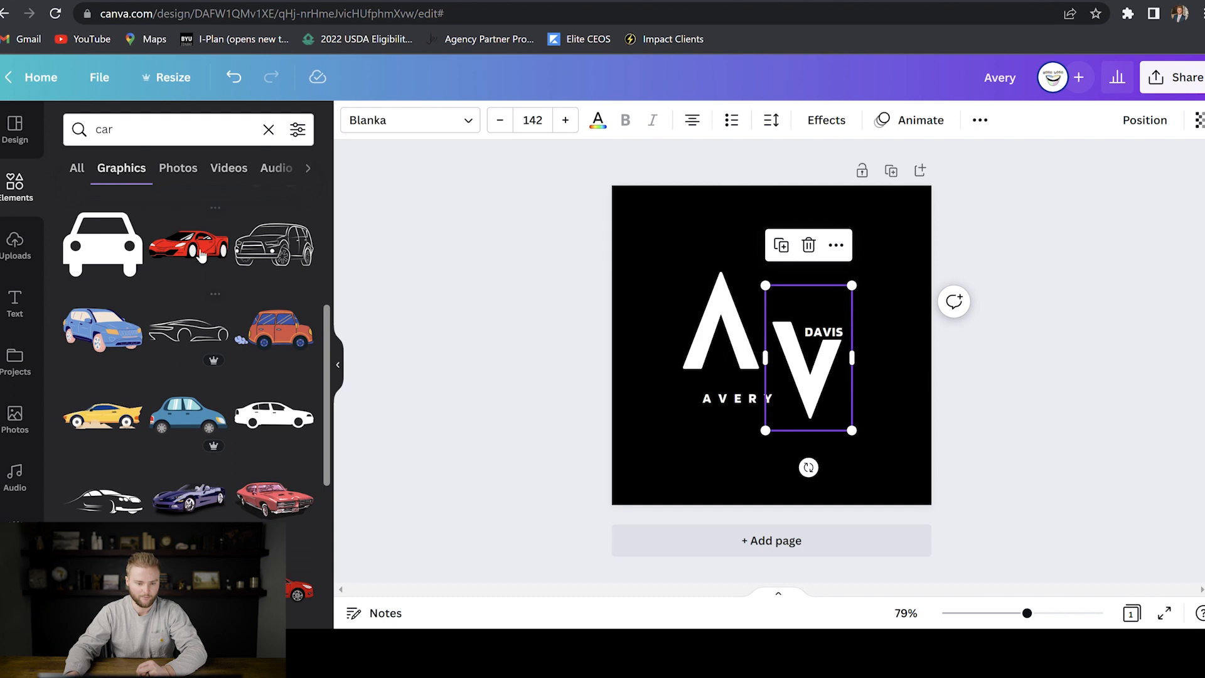
{"action": "left_click", "coordinate": [211, 252]}
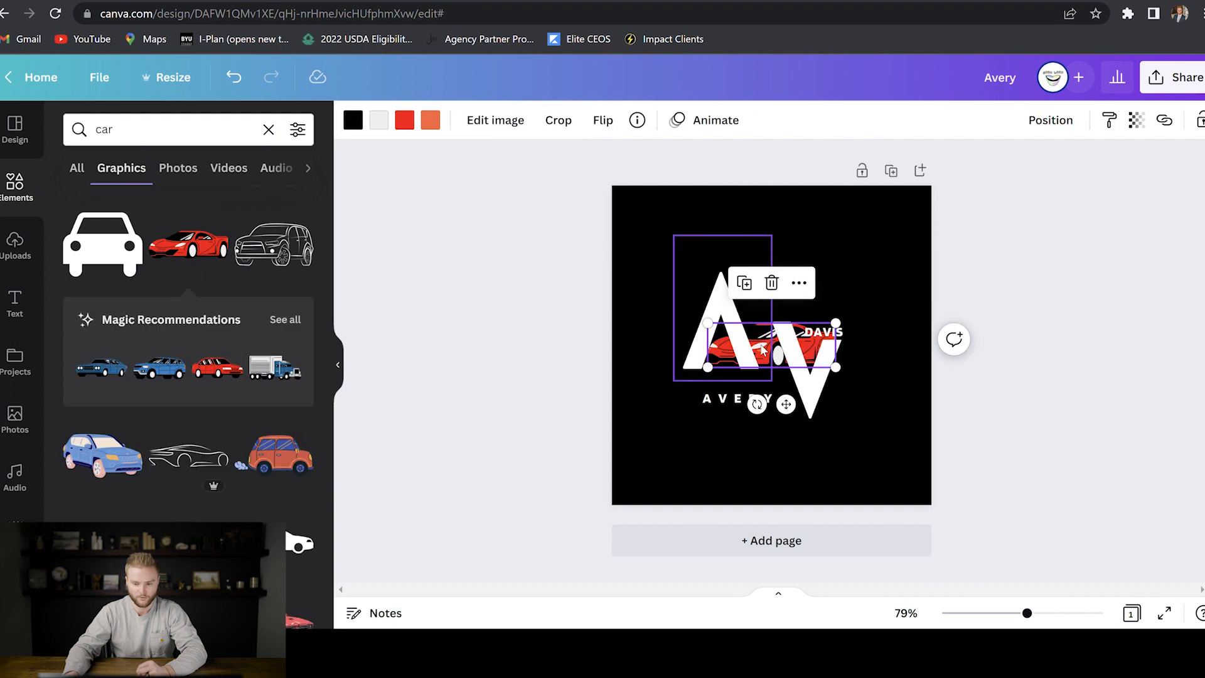
{"action": "mouse_move", "coordinate": [754, 344]}
{"action": "left_mouse_down"}
{"action": "mouse_move", "coordinate": [770, 322]}
{"action": "mouse_move", "coordinate": [748, 340]}
{"action": "left_mouse_up"}
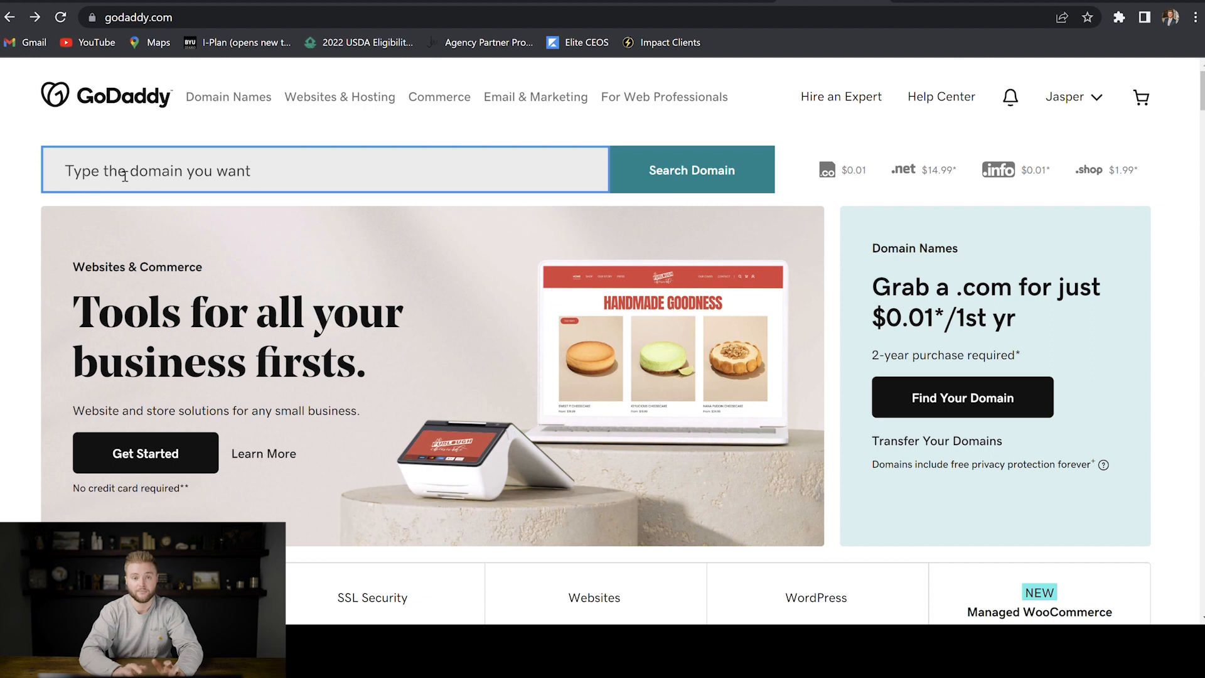
- Search GoDaddy for the domain yolosystems.com and choose the alternative yolosystems.net
{"action": "type", "text": "yolo"}
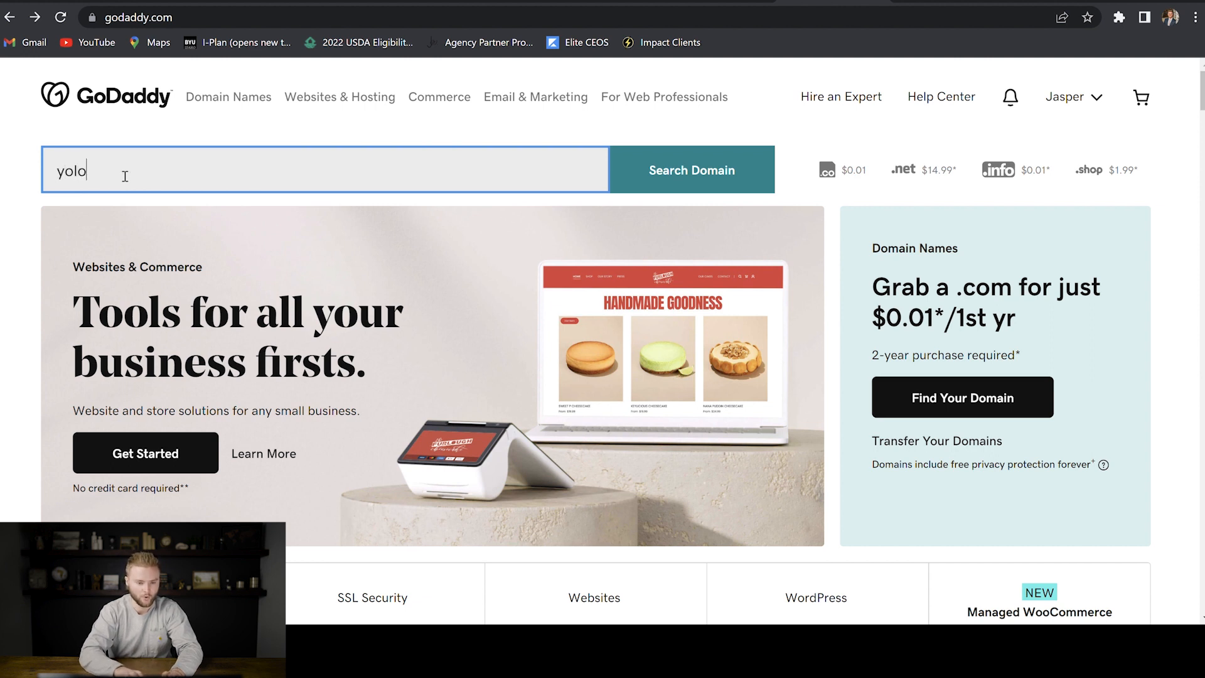
{"action": "type", "text": "systems.com"}
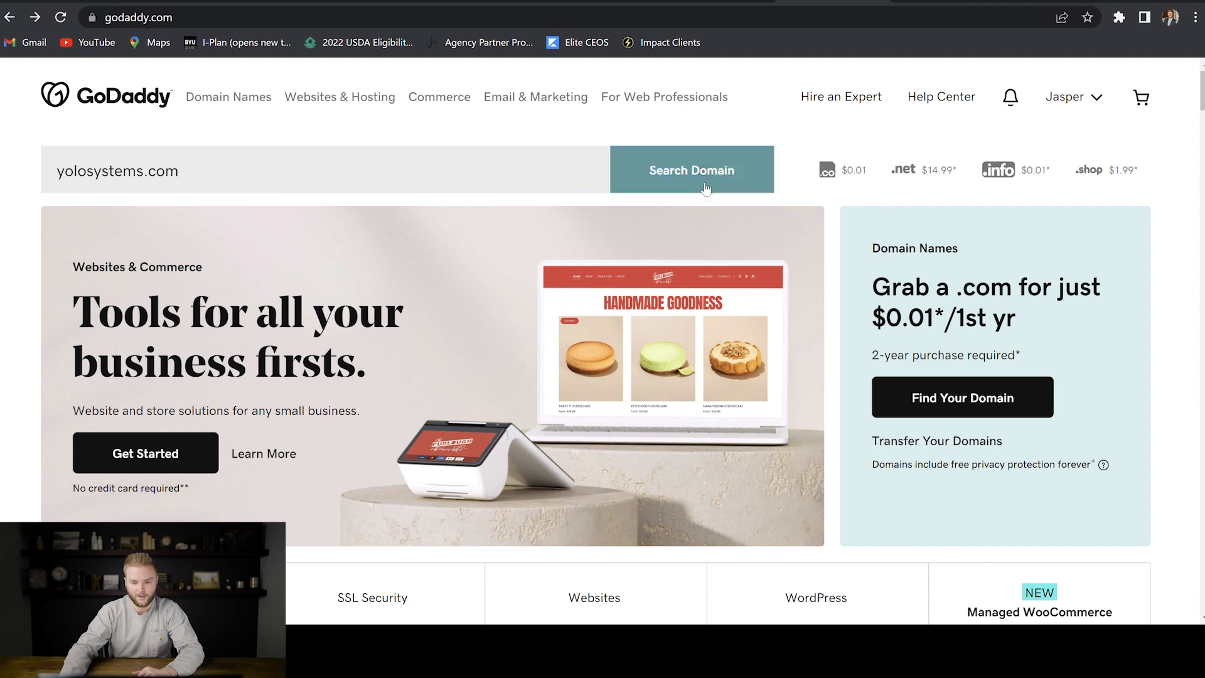
{"action": "left_click", "coordinate": [759, 171]}
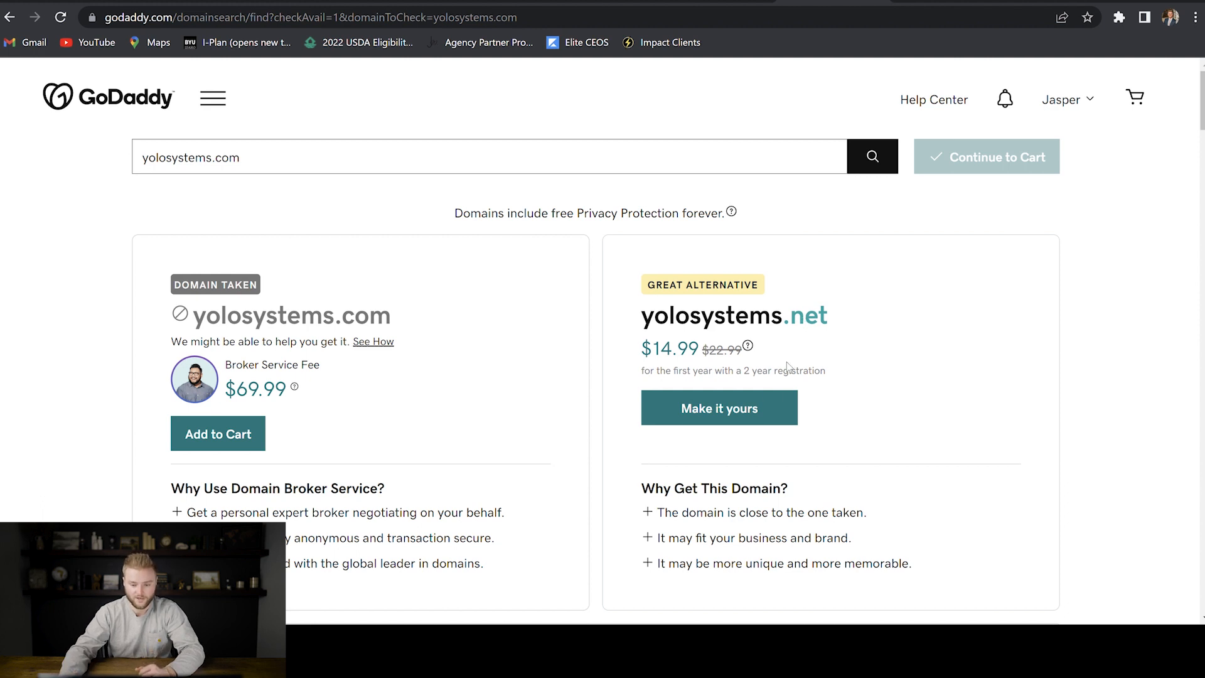
{"action": "left_click", "coordinate": [720, 411]}
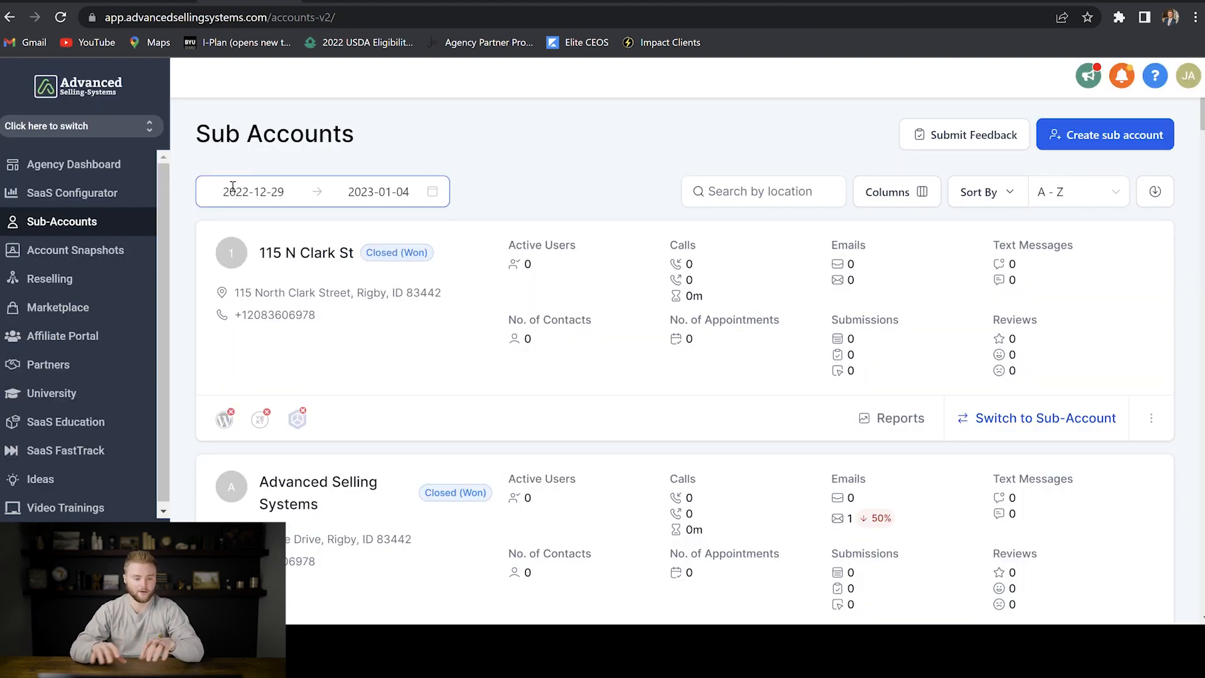
- In the Advanced Selling Systems app, switch to the Advanced Selling Systems Appts sub-account and open its domain settings
{"action": "left_click", "coordinate": [123, 134]}
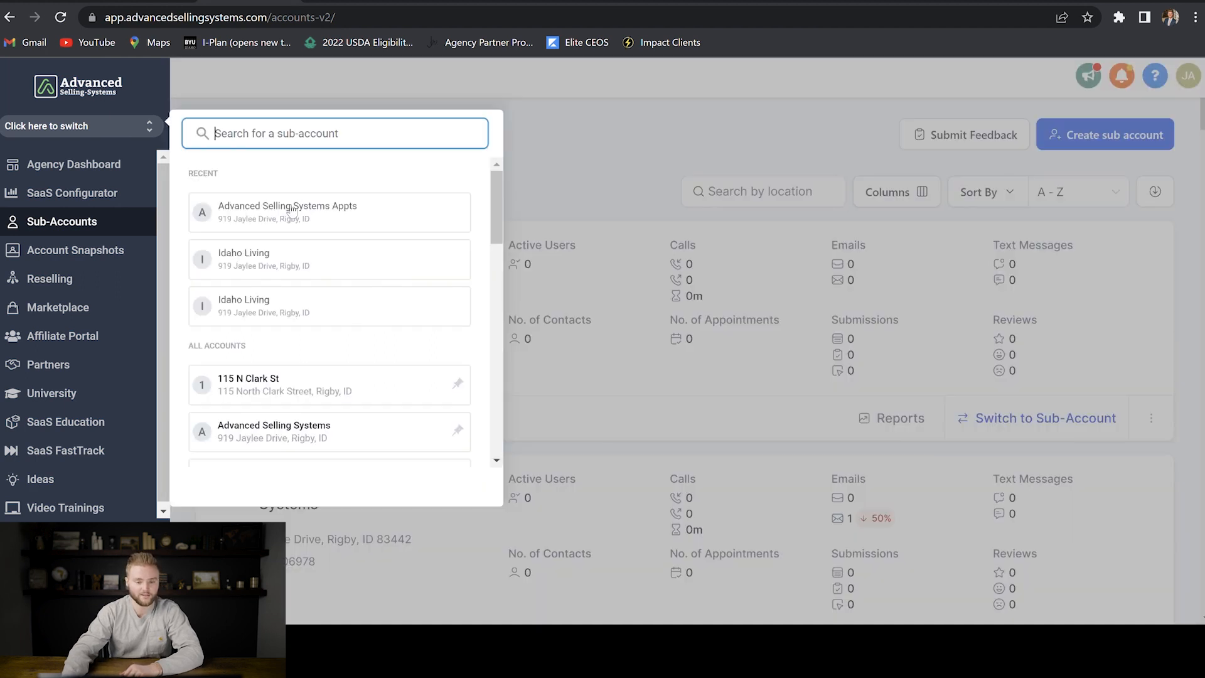
{"action": "left_click", "coordinate": [291, 208]}
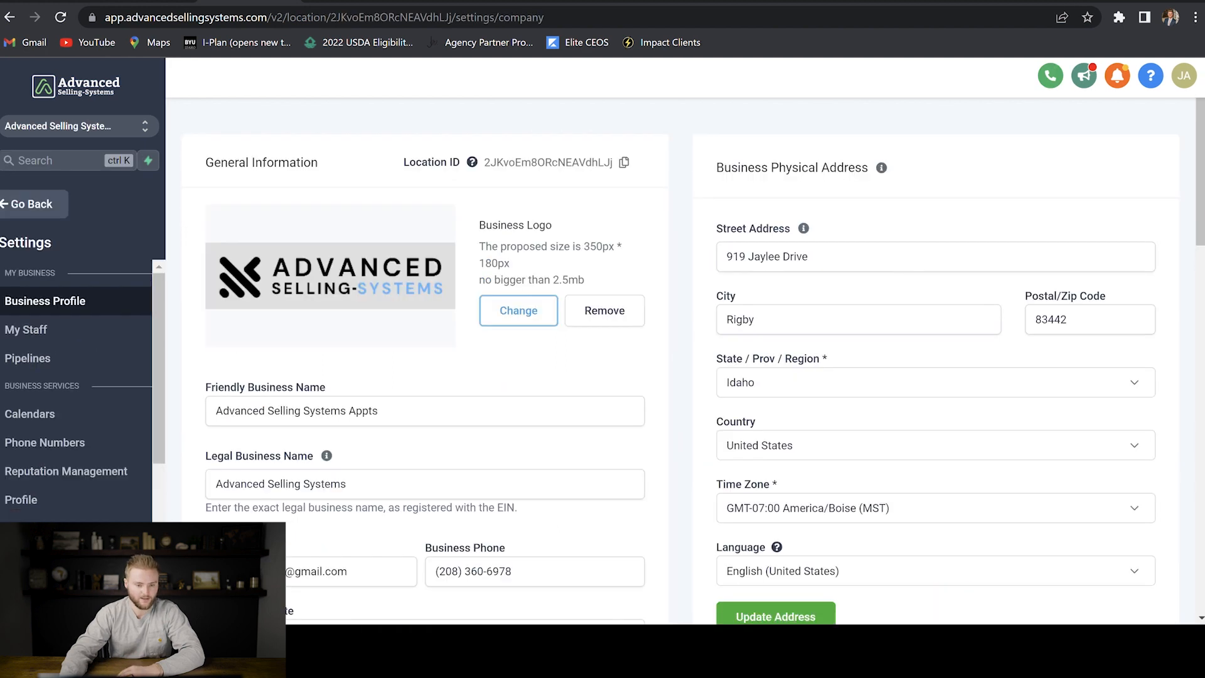
{"action": "scroll", "coordinate": [72, 369], "scroll_direction": "down", "scroll_amount": 5}
{"action": "left_click", "coordinate": [27, 348]}
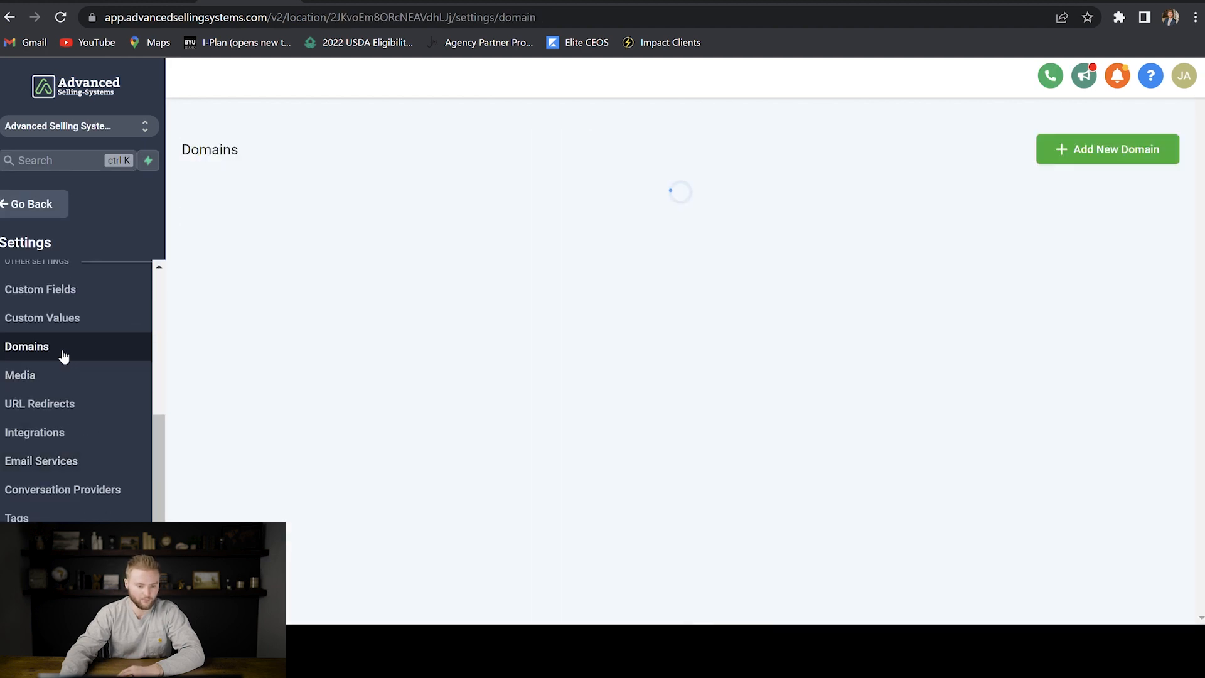
- Enter mortgagecheatcodes.com as a new domain and select the A record address 34.68.234.4 in the note
{"action": "left_click", "coordinate": [1113, 155]}
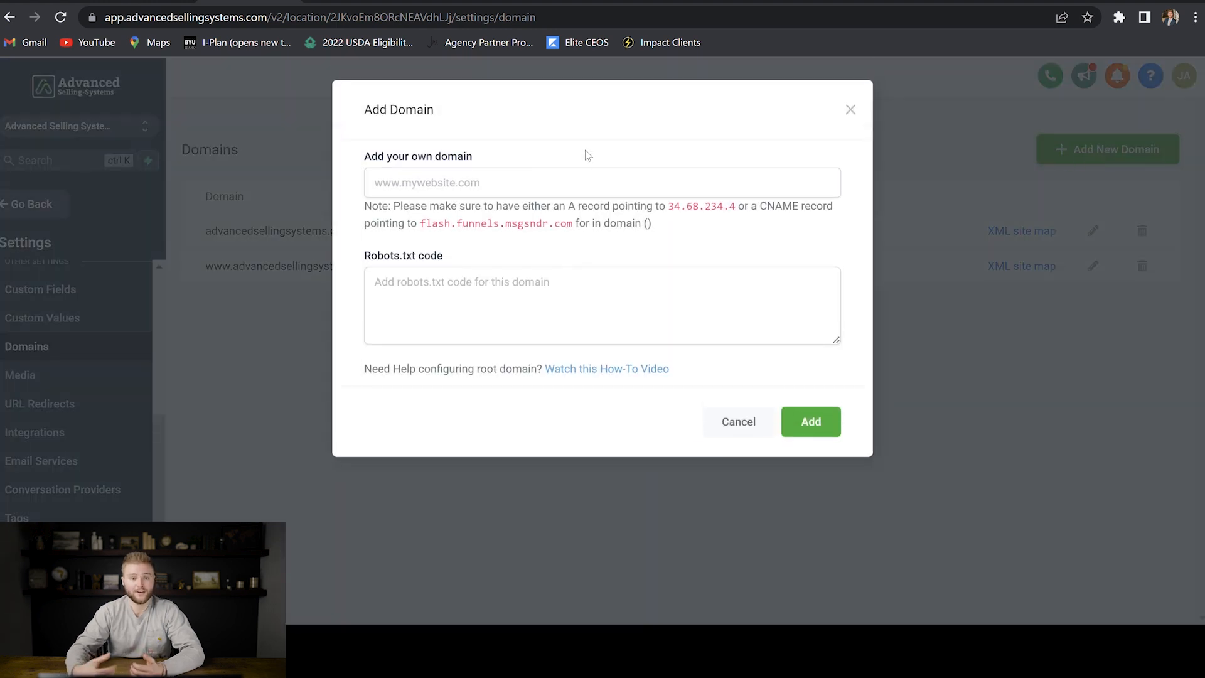
{"action": "left_click", "coordinate": [525, 188]}
{"action": "type", "text": "mor"}
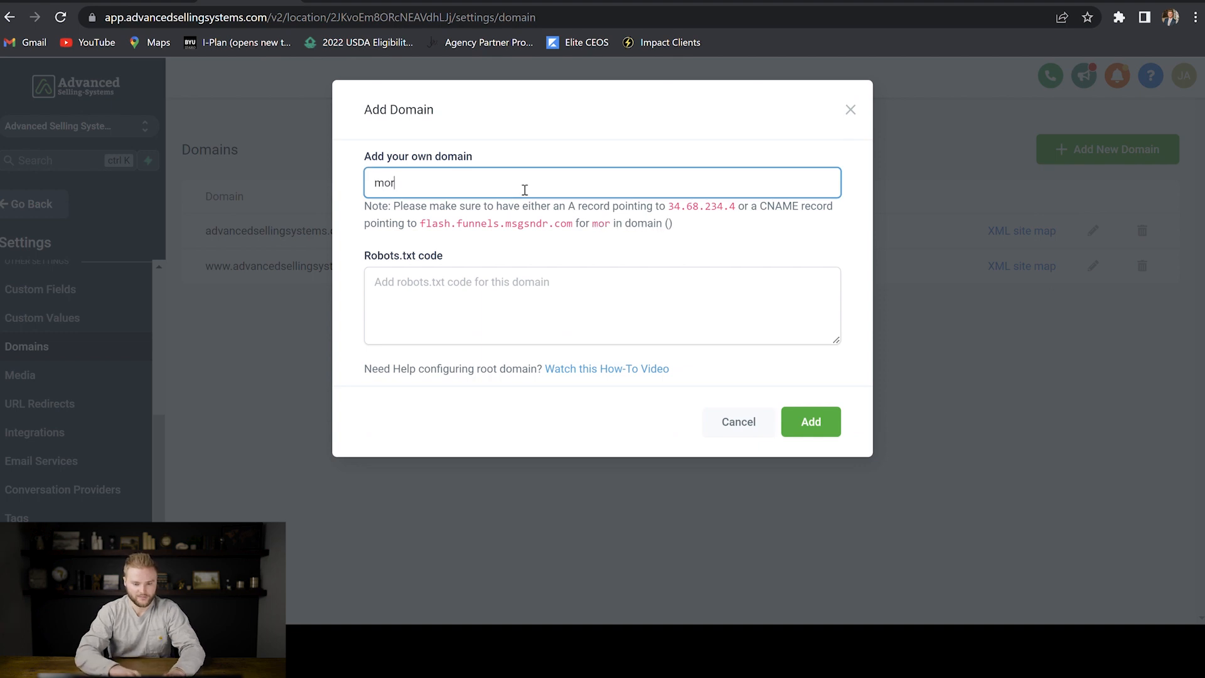
{"action": "type", "text": "tgagechea"}
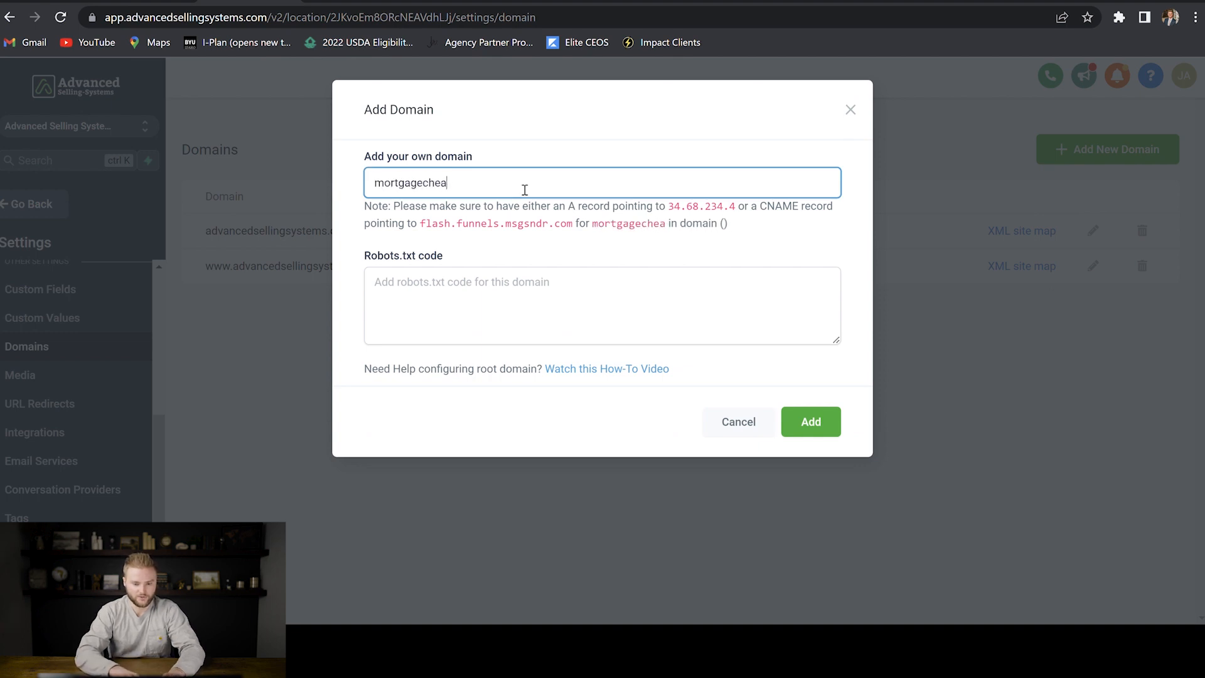
{"action": "type", "text": "tcodes.com"}
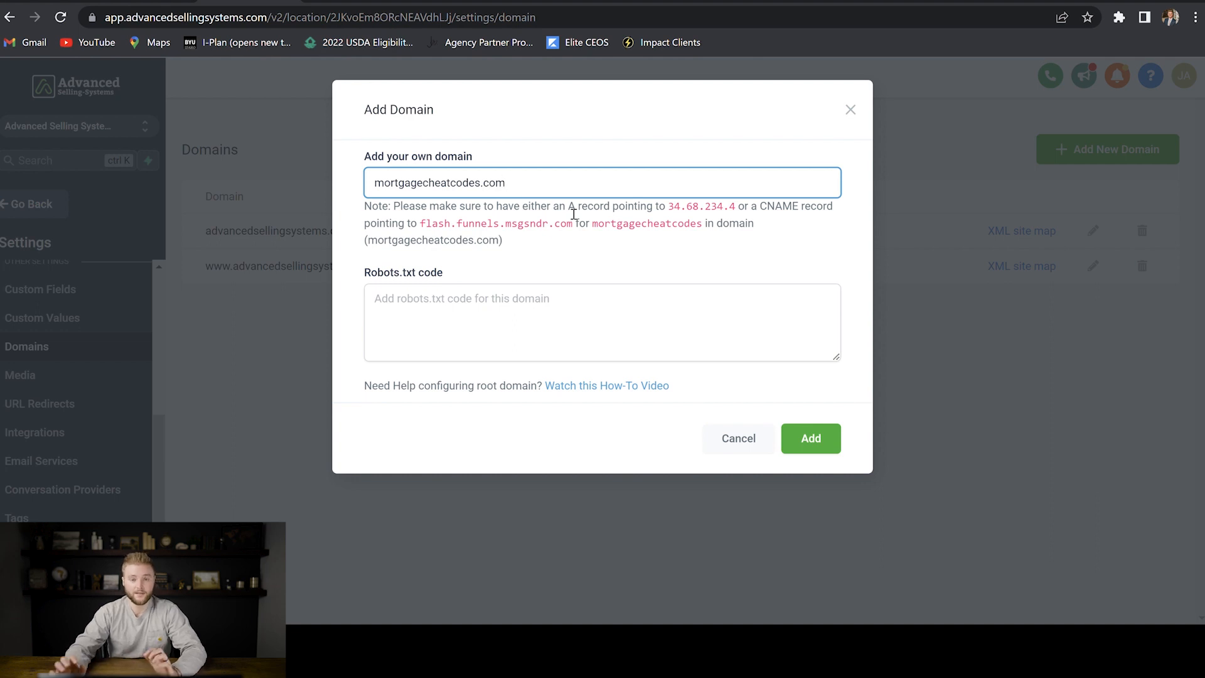
{"action": "left_click_drag", "start_coordinate": [669, 210], "coordinate": [740, 211]}
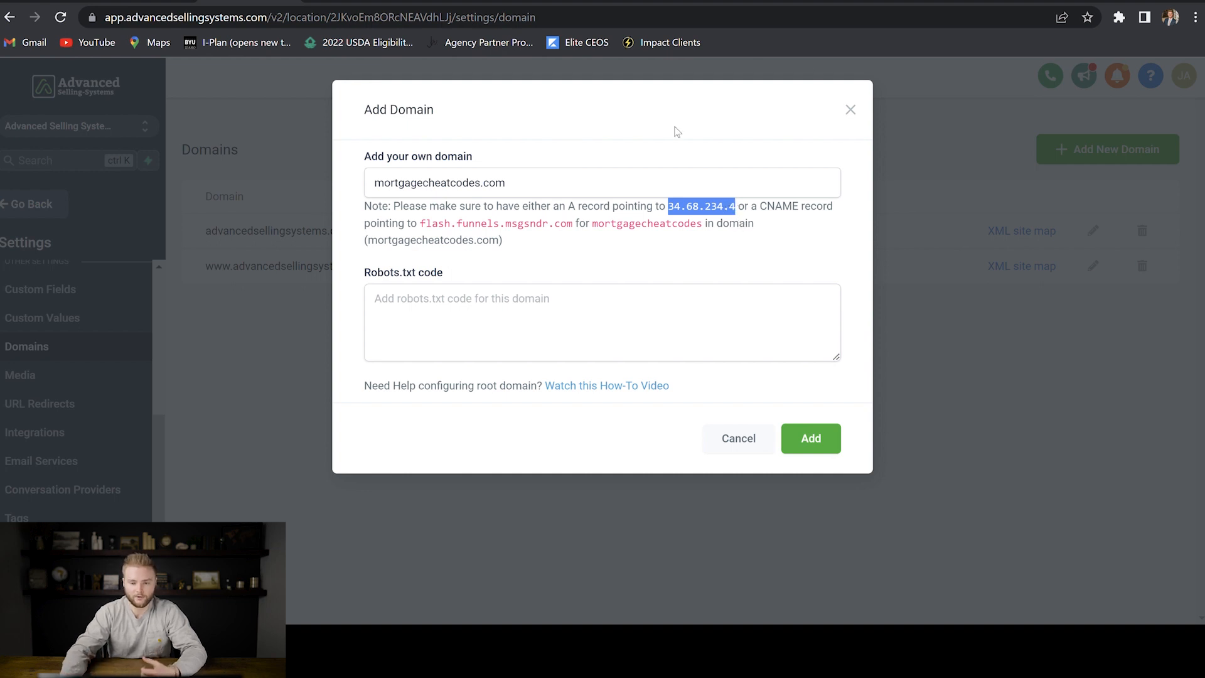
- Switch to GoDaddy and open the DNS management of mortgagecheatcodes.com from the account's products
{"action": "left_click", "coordinate": [829, 4]}
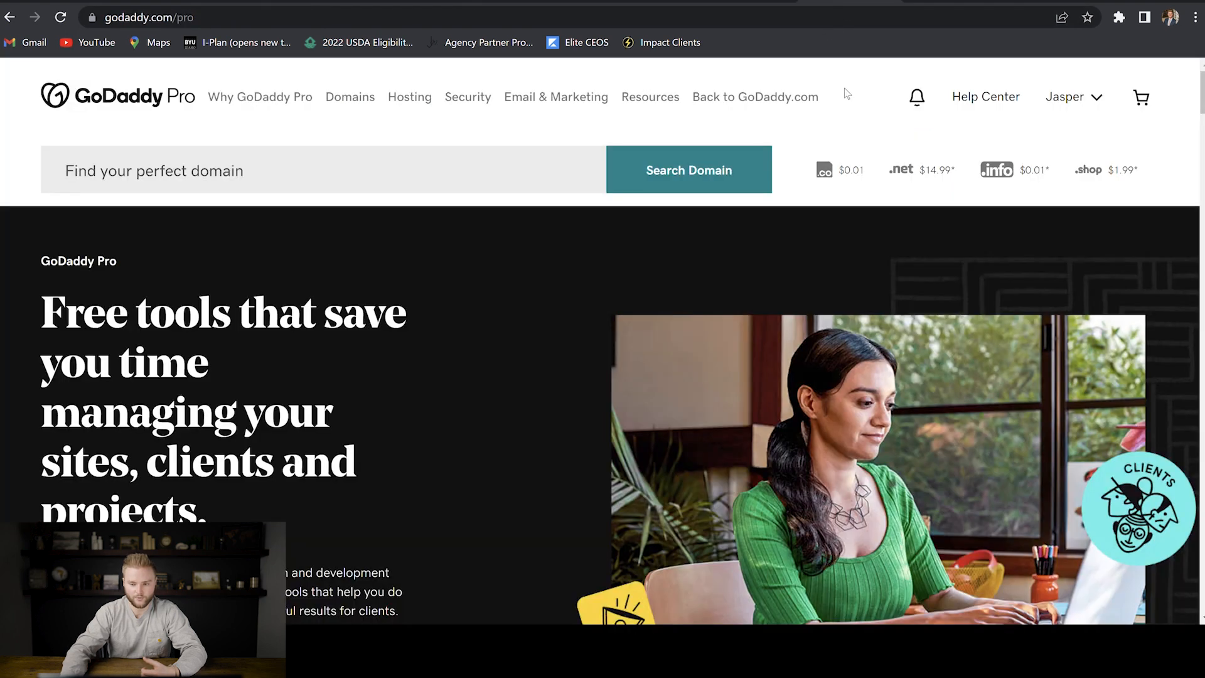
{"action": "left_click", "coordinate": [1084, 102]}
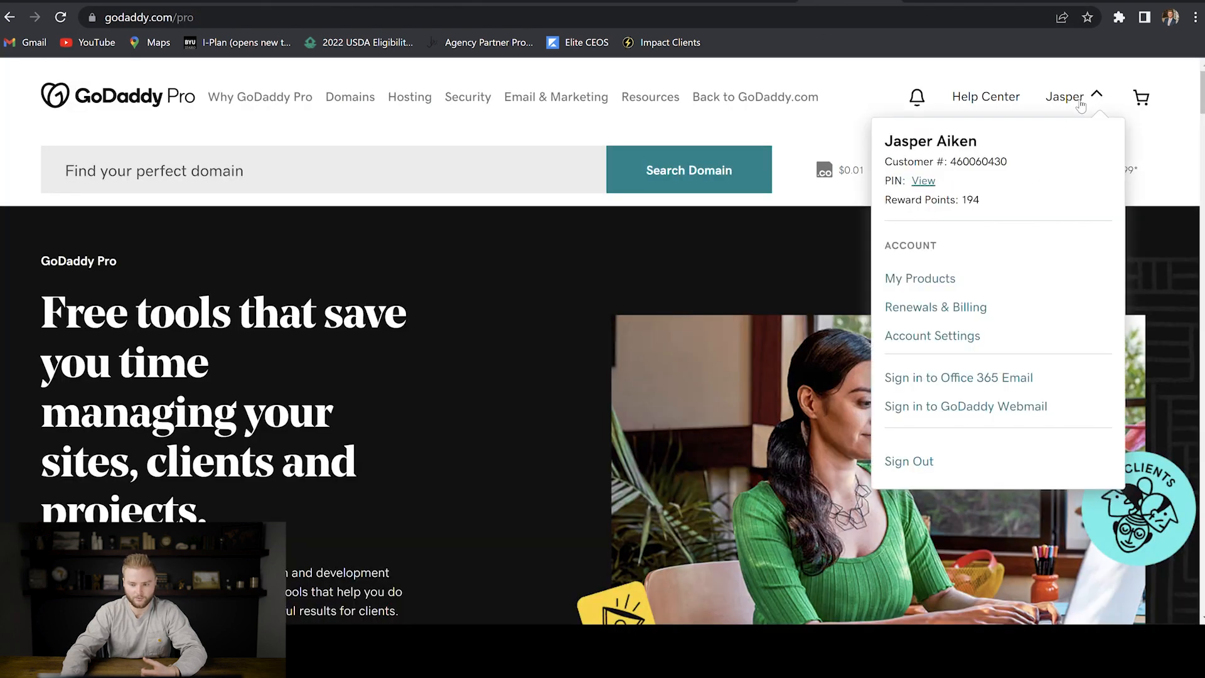
{"action": "left_click", "coordinate": [919, 278]}
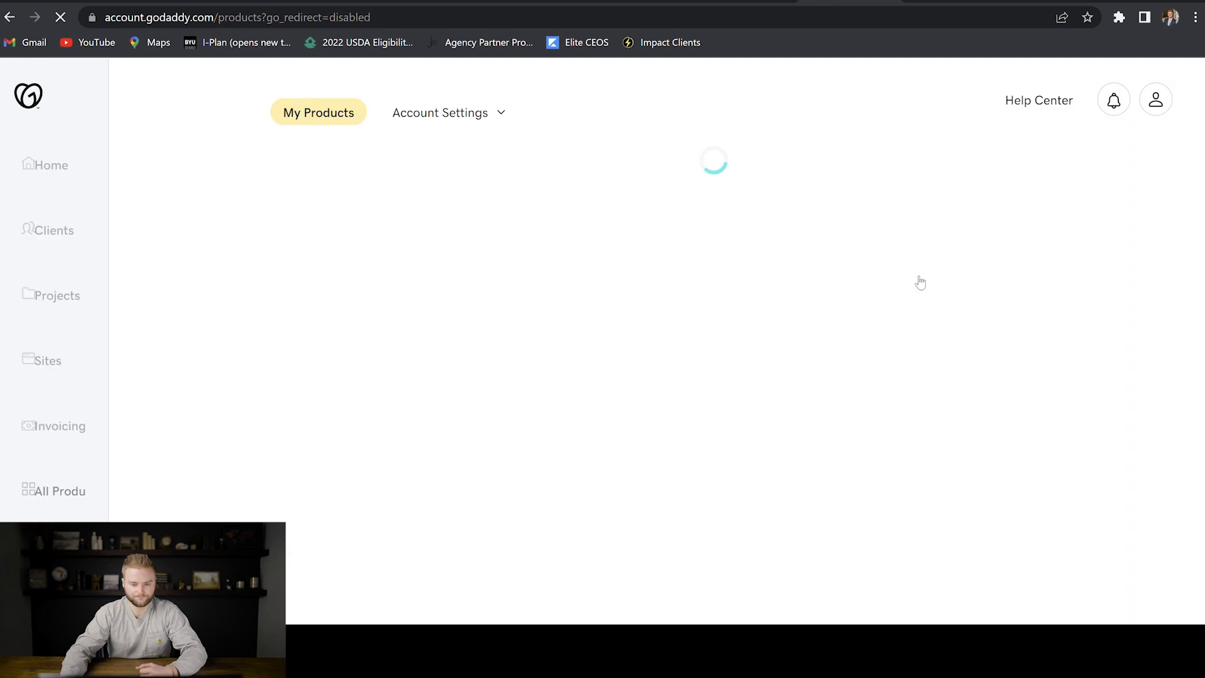
{"action": "scroll", "coordinate": [695, 259], "scroll_direction": "down", "scroll_amount": 15}
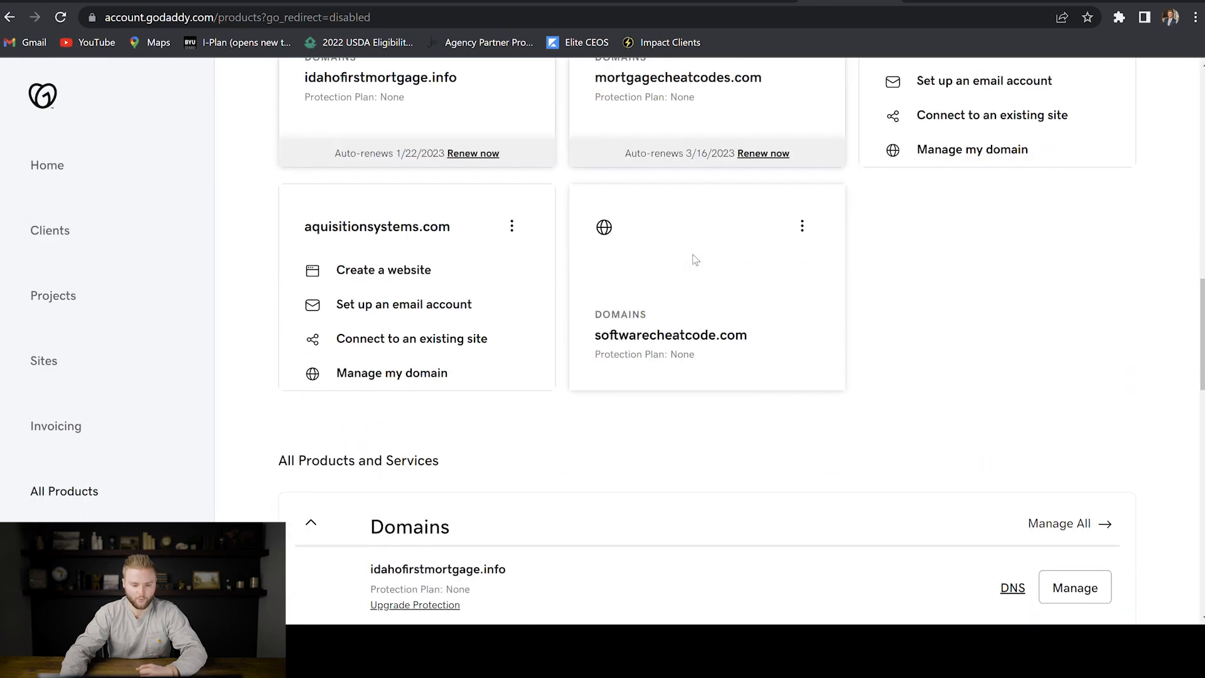
{"action": "scroll", "coordinate": [695, 259], "scroll_direction": "down", "scroll_amount": 3}
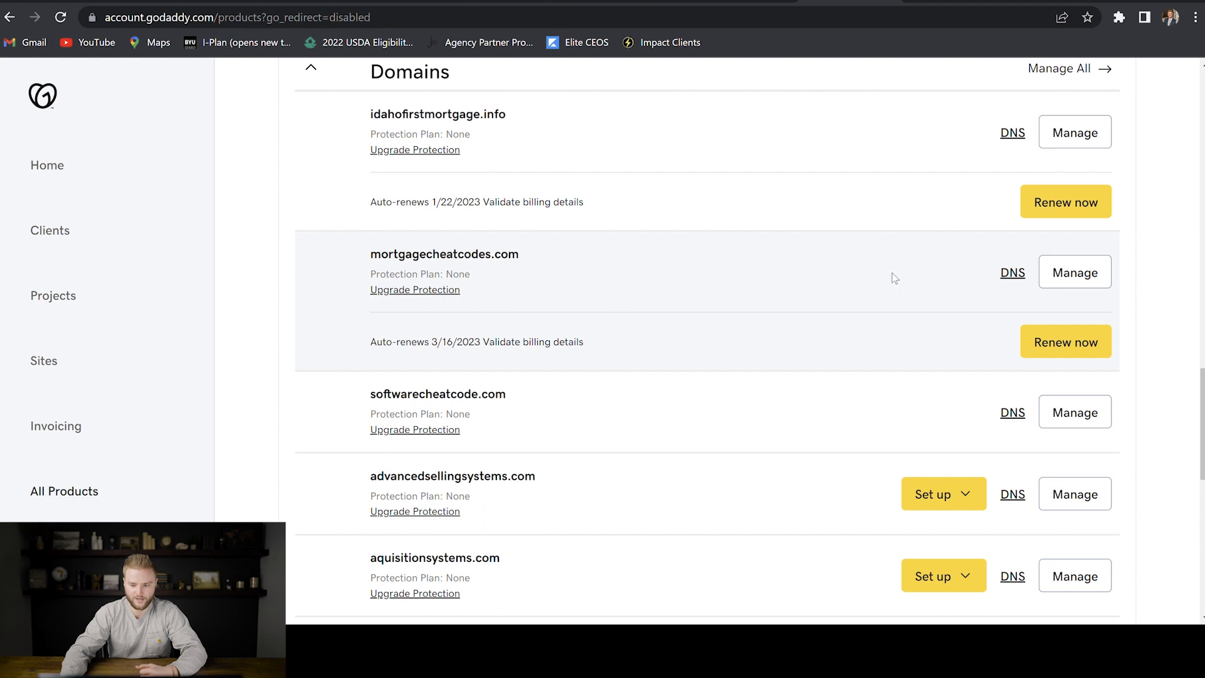
{"action": "left_click", "coordinate": [1015, 281]}
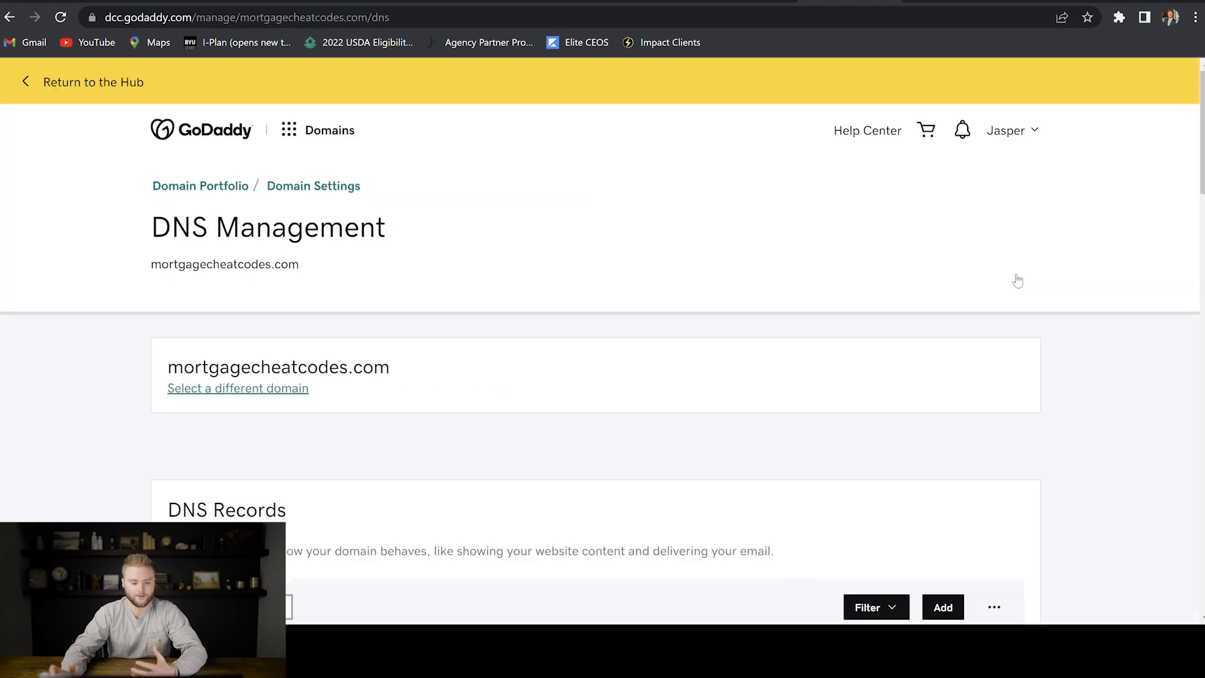
- Start a new A record in the DNS records of mortgagecheatcodes.com and name it @
{"action": "scroll", "coordinate": [677, 270], "scroll_direction": "down", "scroll_amount": 6}
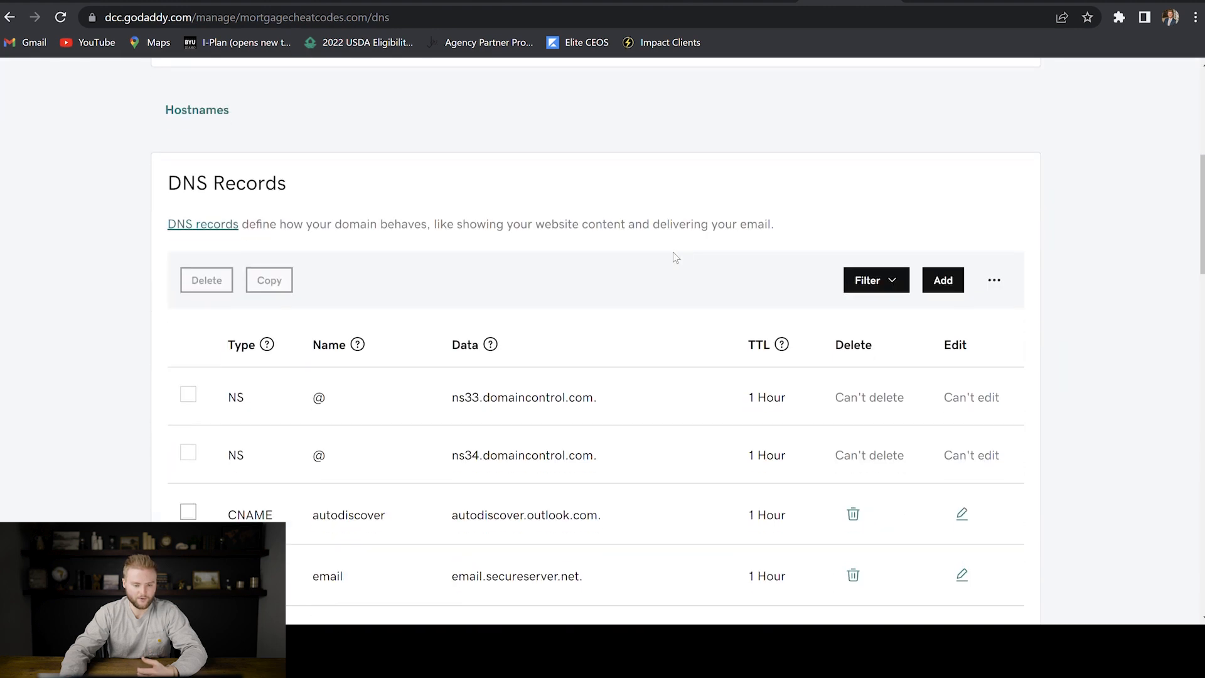
{"action": "left_click", "coordinate": [943, 280]}
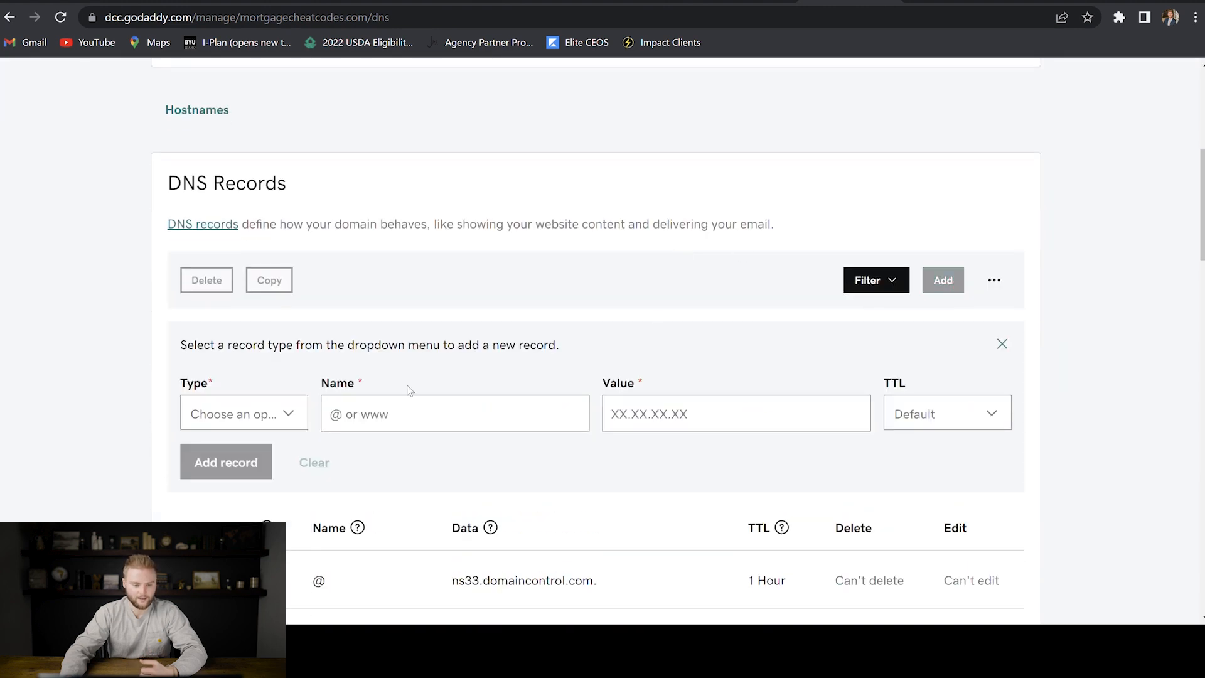
{"action": "left_click", "coordinate": [293, 415]}
{"action": "left_click", "coordinate": [234, 447]}
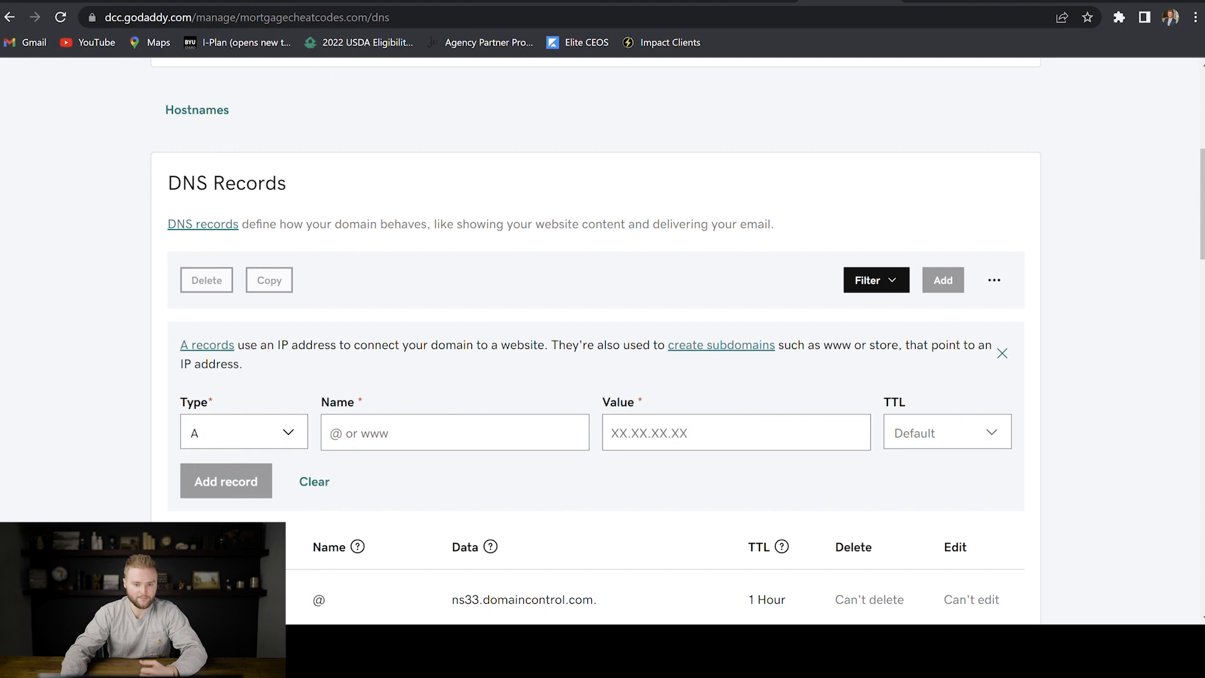
{"action": "left_click", "coordinate": [250, 1]}
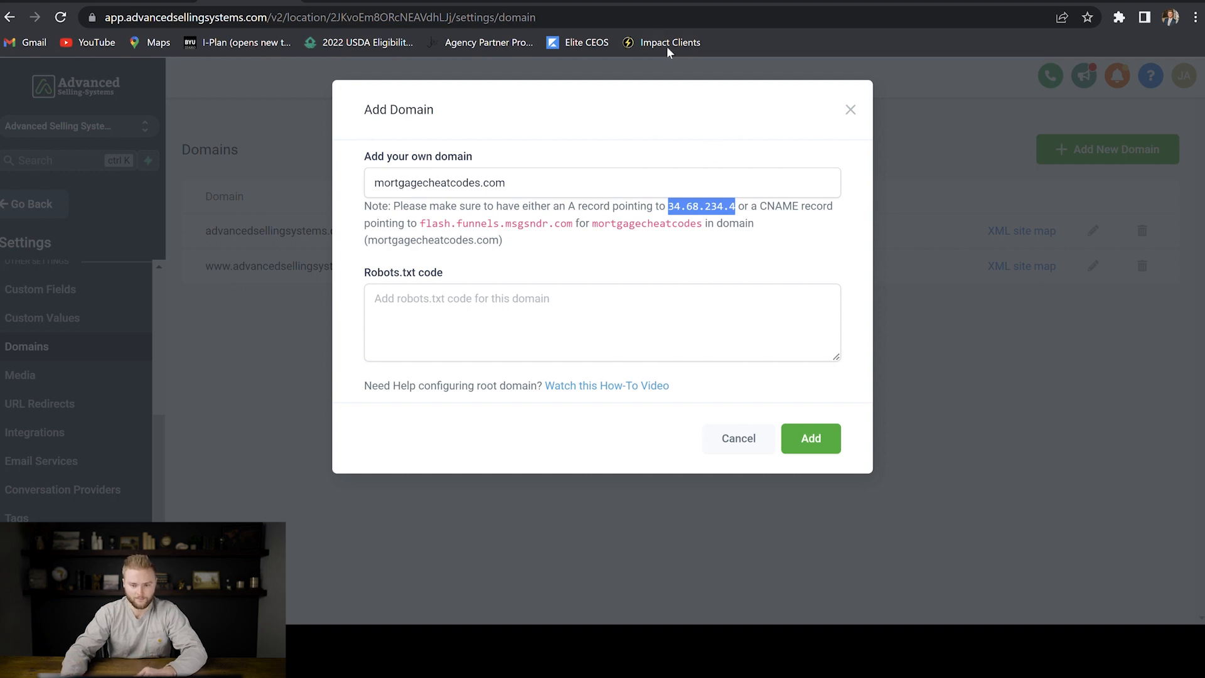
{"action": "left_click", "coordinate": [837, 1]}
{"action": "left_click", "coordinate": [371, 438]}
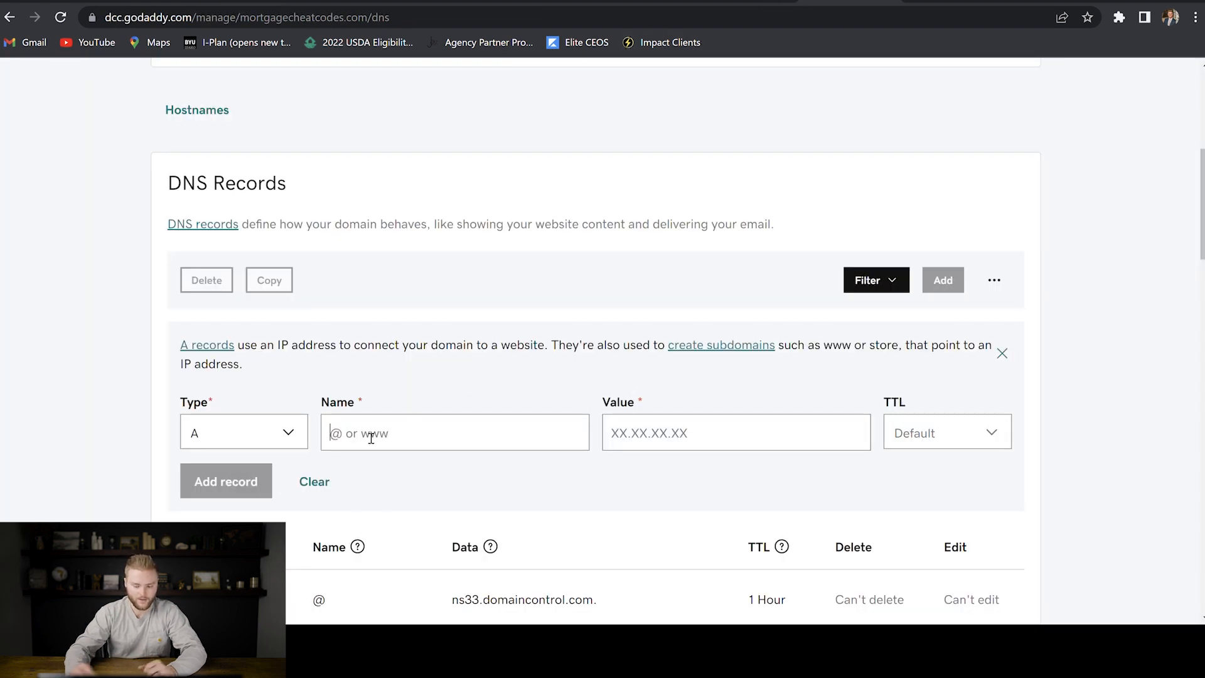
{"action": "type", "text": "@"}
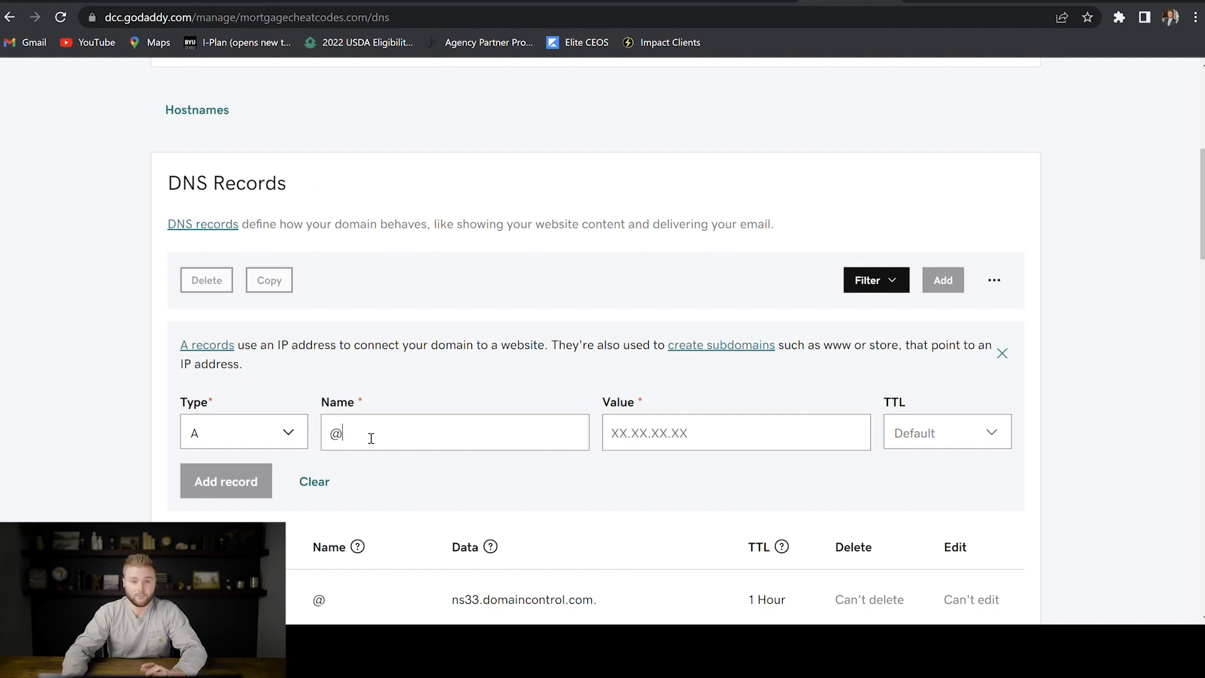
- Set the A record's value to 34.68.234.4 and its TTL to 1/2 Hour, and add the record
{"action": "scroll", "coordinate": [448, 384], "scroll_direction": "down", "scroll_amount": 1}
{"action": "left_click", "coordinate": [627, 357]}
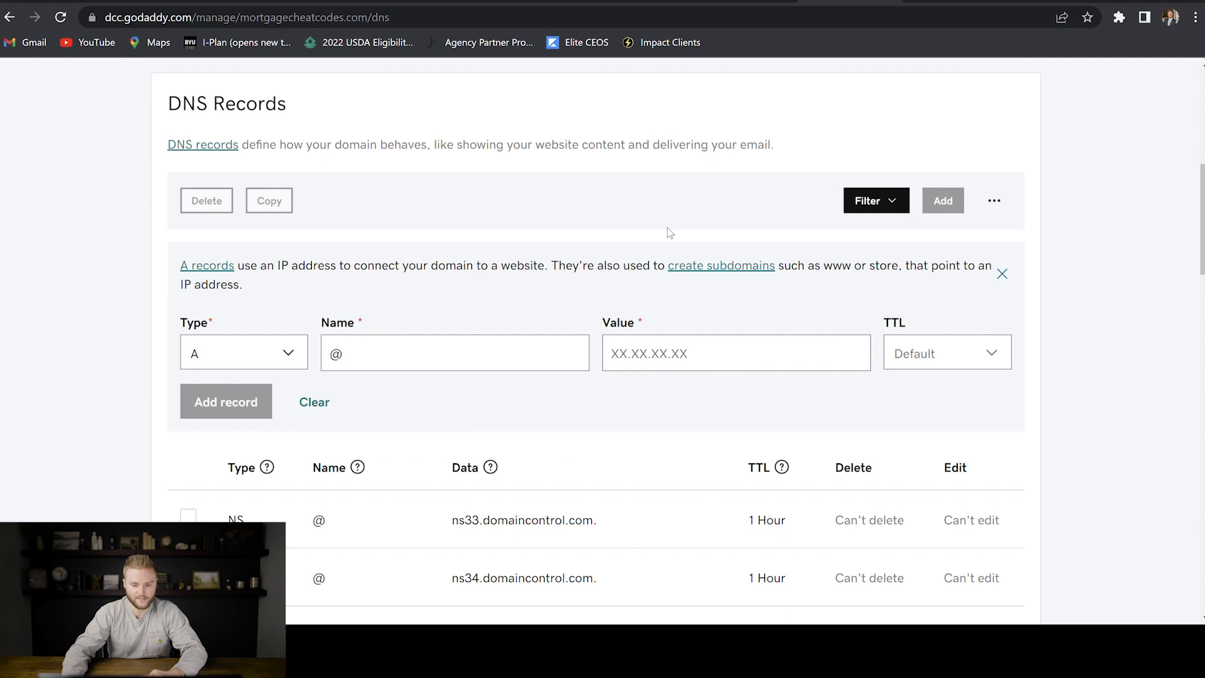
{"action": "type", "text": "34.68.234.4"}
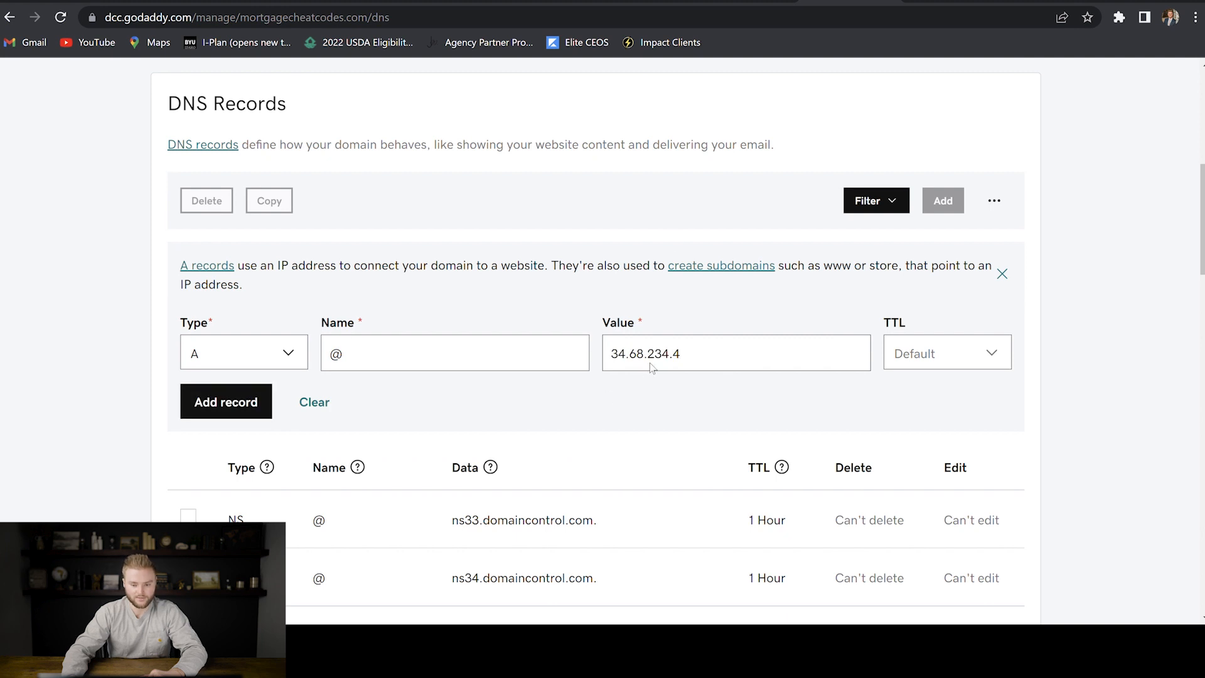
{"action": "left_click", "coordinate": [931, 358]}
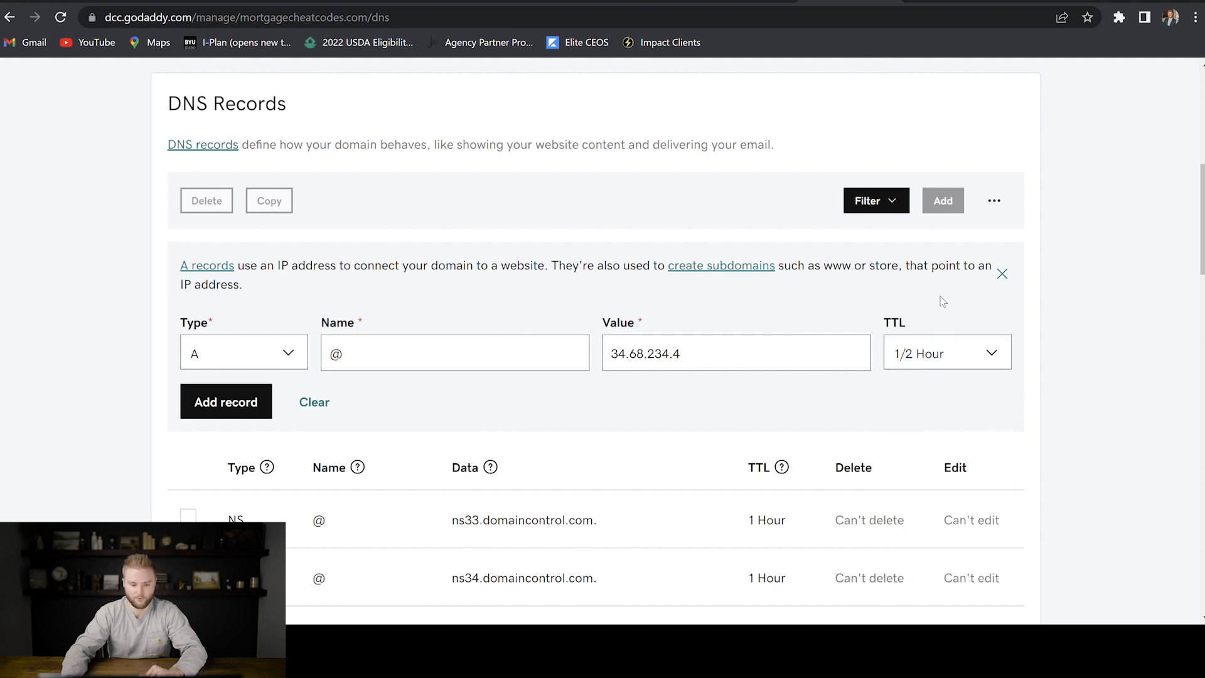
{"action": "left_click", "coordinate": [224, 406]}
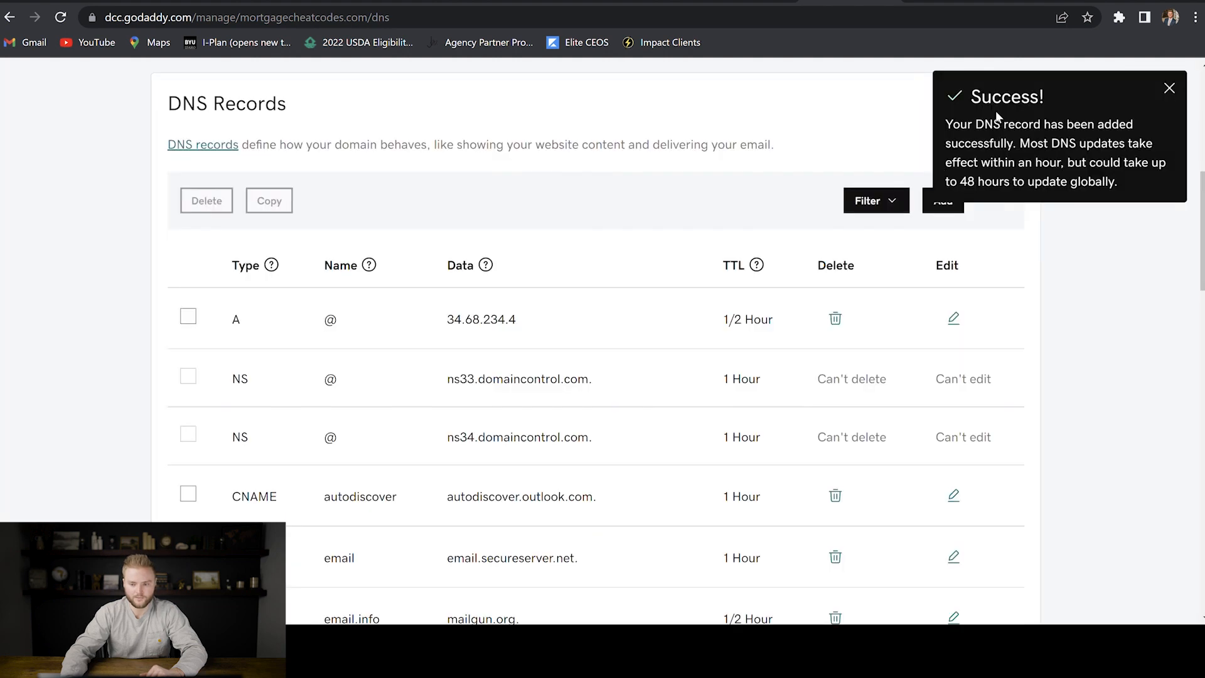
- Switch to the Advanced Selling Systems app and add the entered domain mortgagecheatcodes.com to the sub-account
{"action": "left_click", "coordinate": [249, 1]}
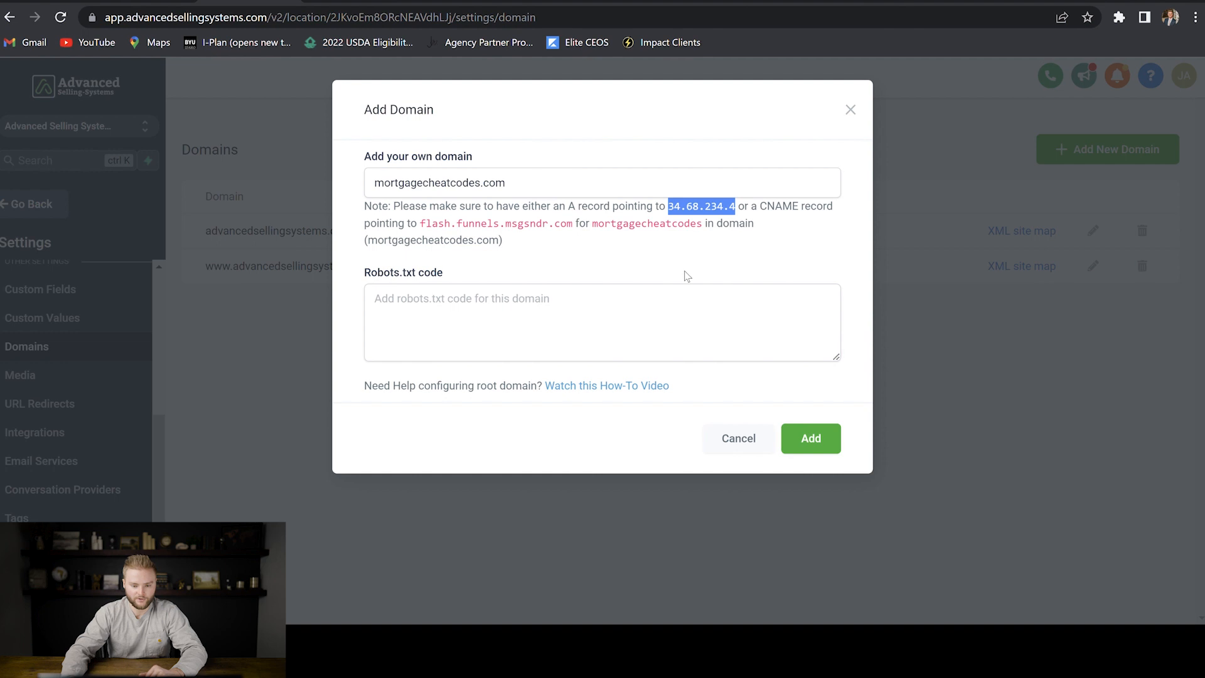
{"action": "left_click", "coordinate": [816, 438]}
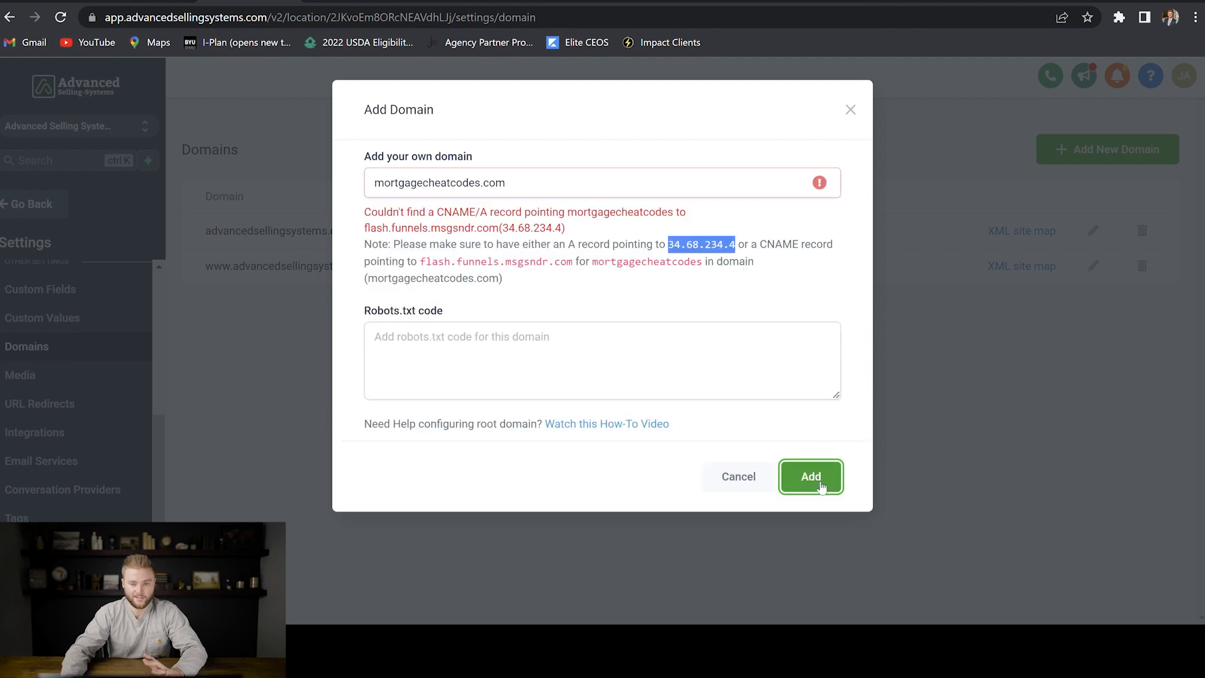
{"action": "left_click", "coordinate": [820, 483]}
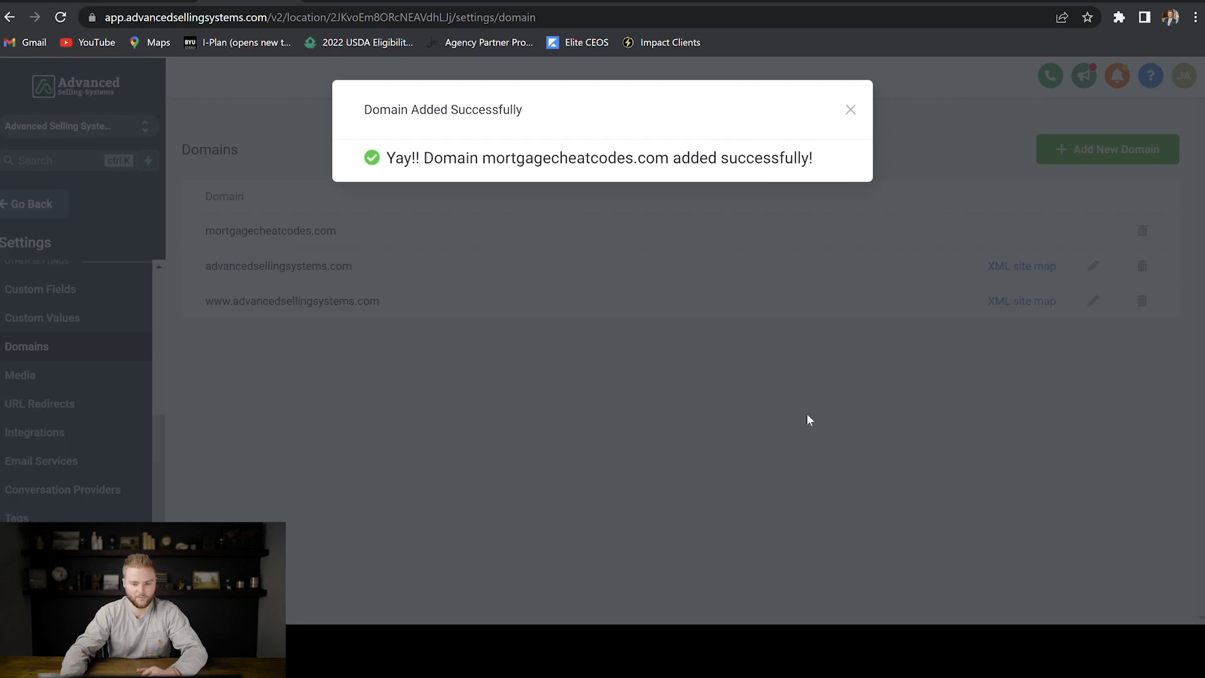
{"action": "left_click", "coordinate": [849, 110]}
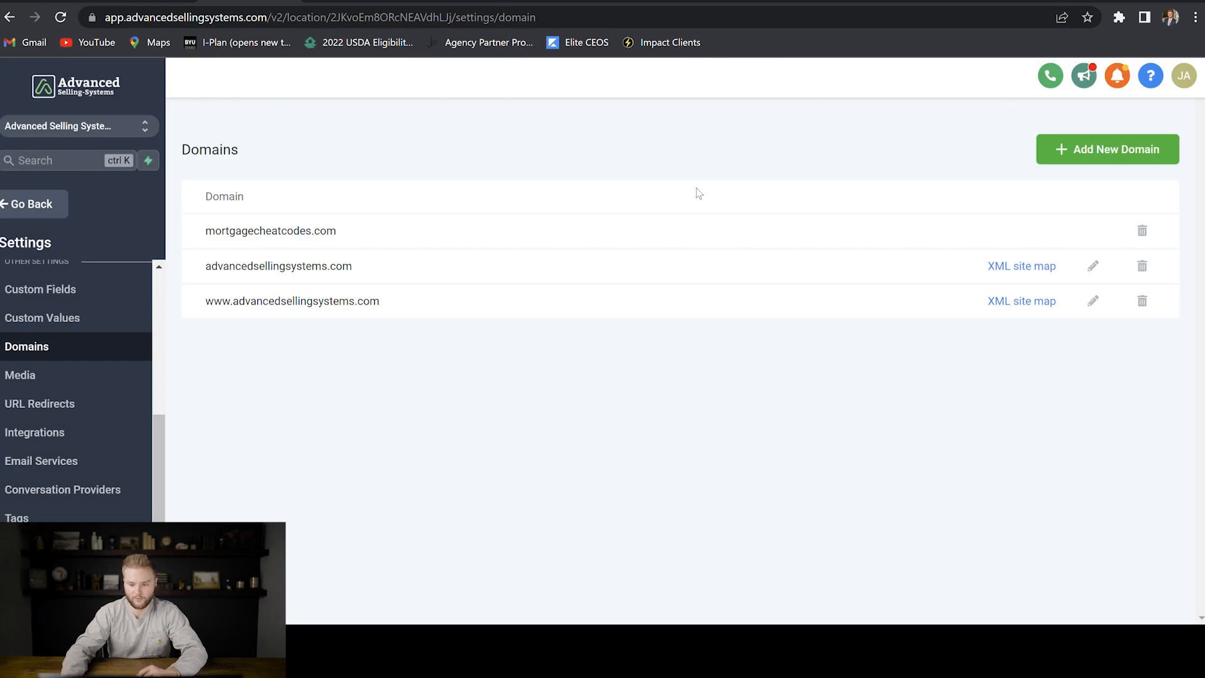
{"action": "left_click", "coordinate": [1077, 153]}
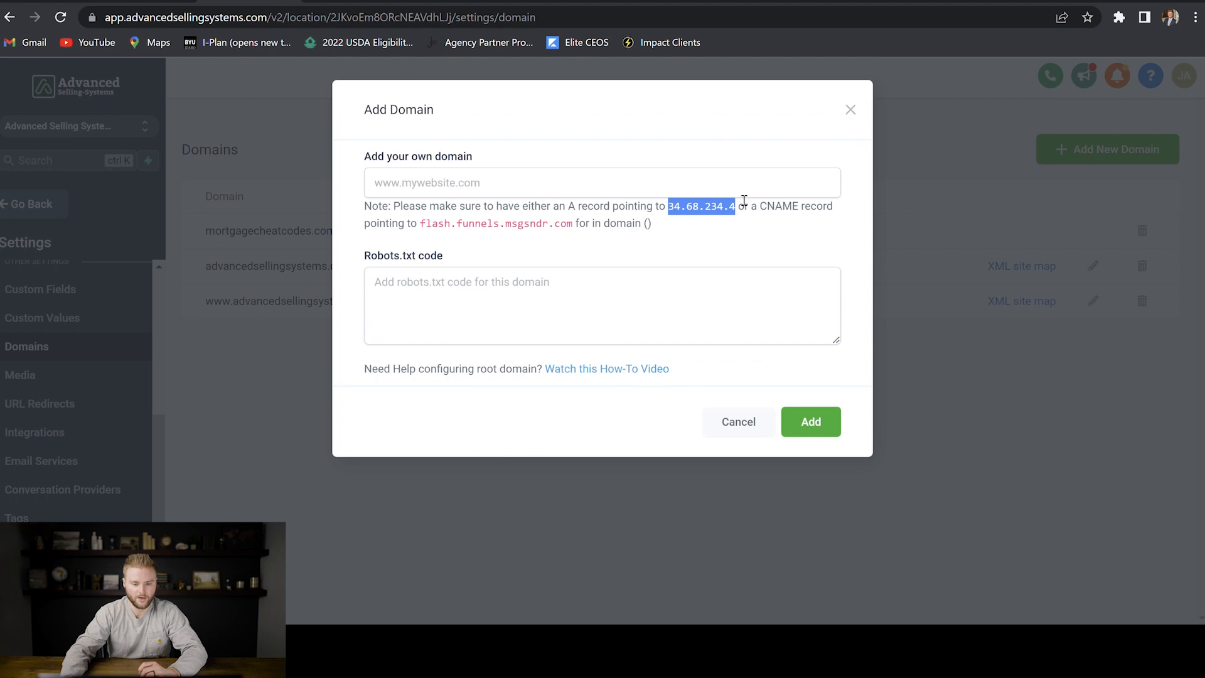
{"action": "left_click", "coordinate": [602, 190]}
{"action": "type", "text": "ww"}
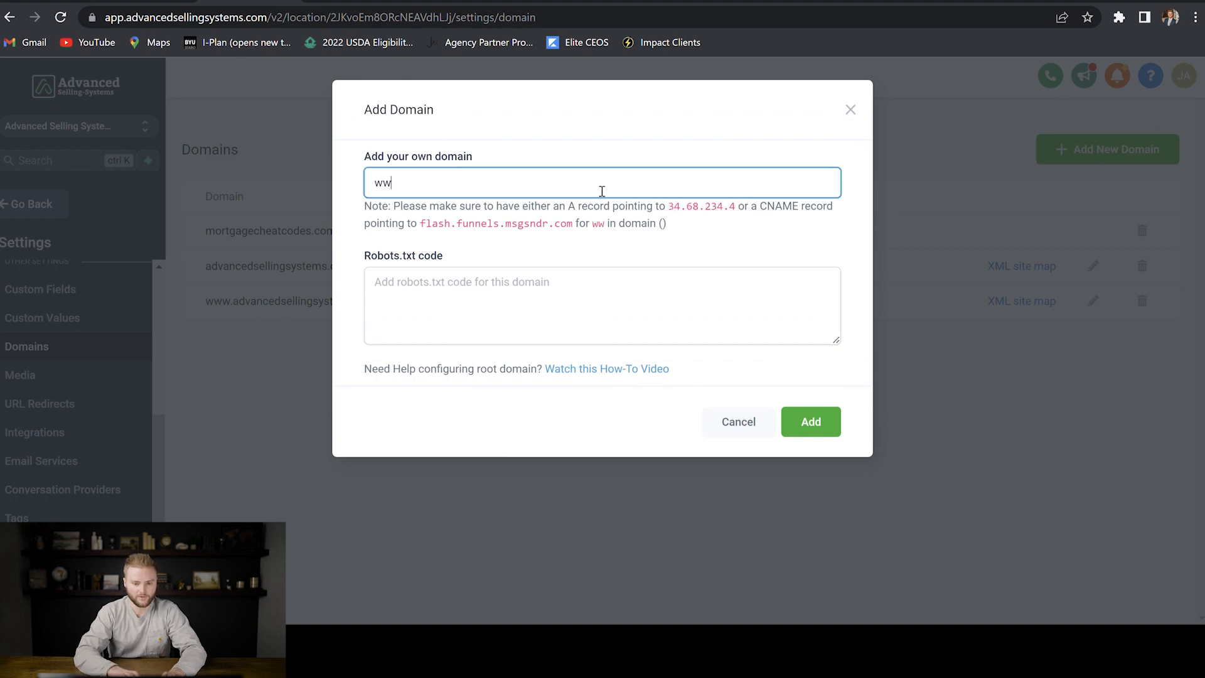
{"action": "type", "text": "w.mortgage"}
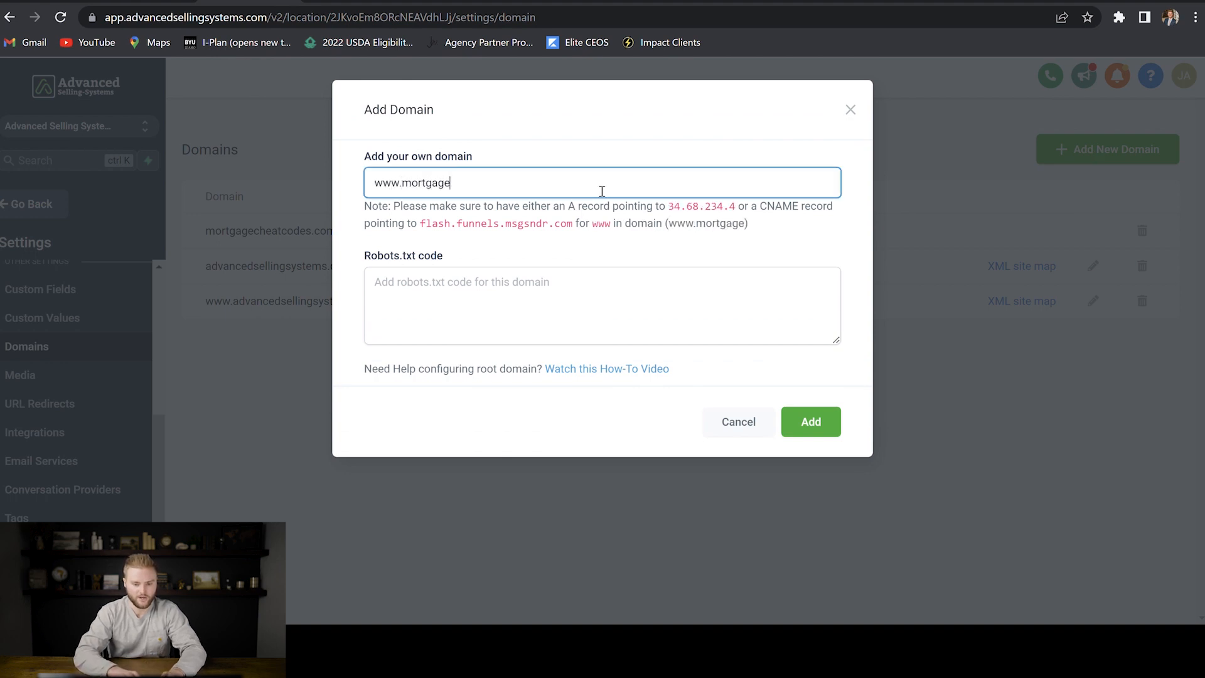
{"action": "type", "text": "cheatcodes.com"}
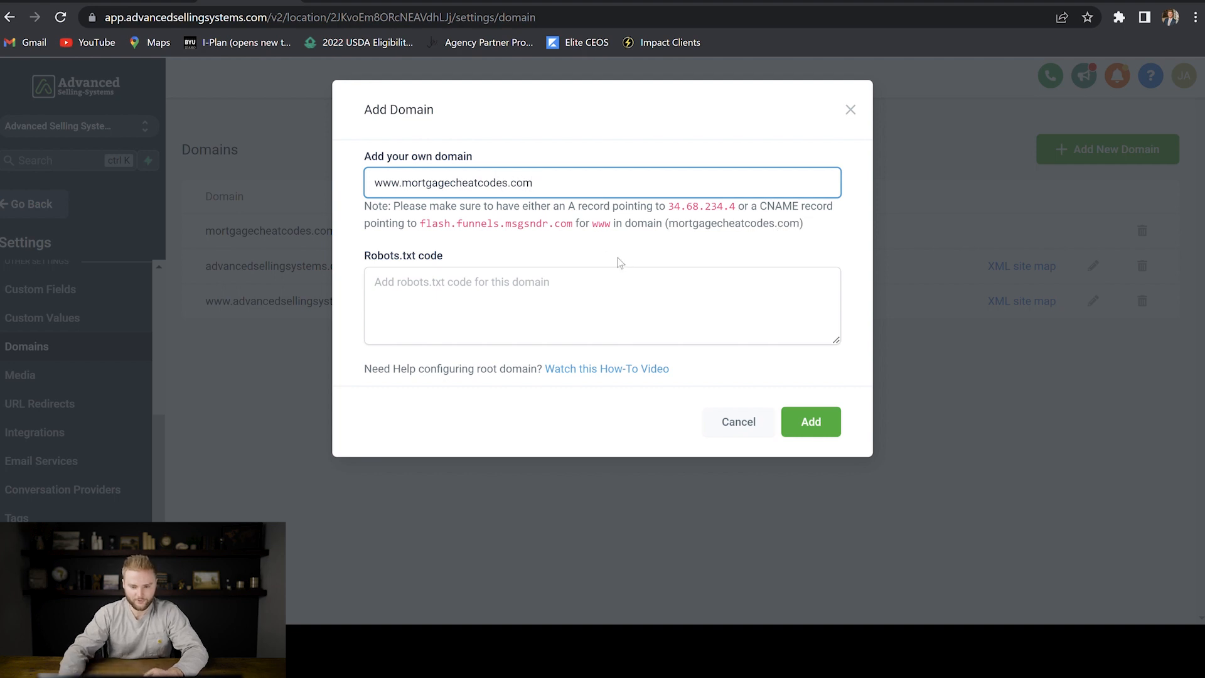
{"action": "left_click_drag", "start_coordinate": [422, 230], "coordinate": [565, 234]}
{"action": "key", "text": "ctrl+c"}
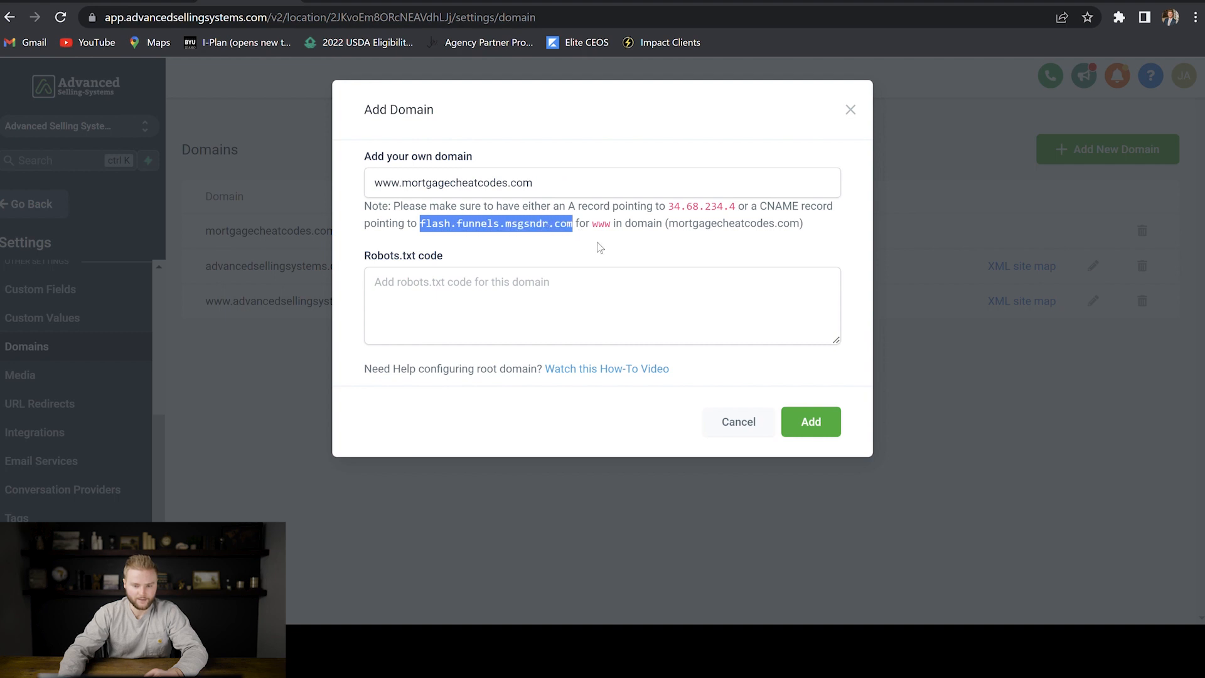
- Switch to GoDaddy and start a new CNAME record named www for mortgagecheatcodes.com
{"action": "left_click", "coordinate": [850, 1]}
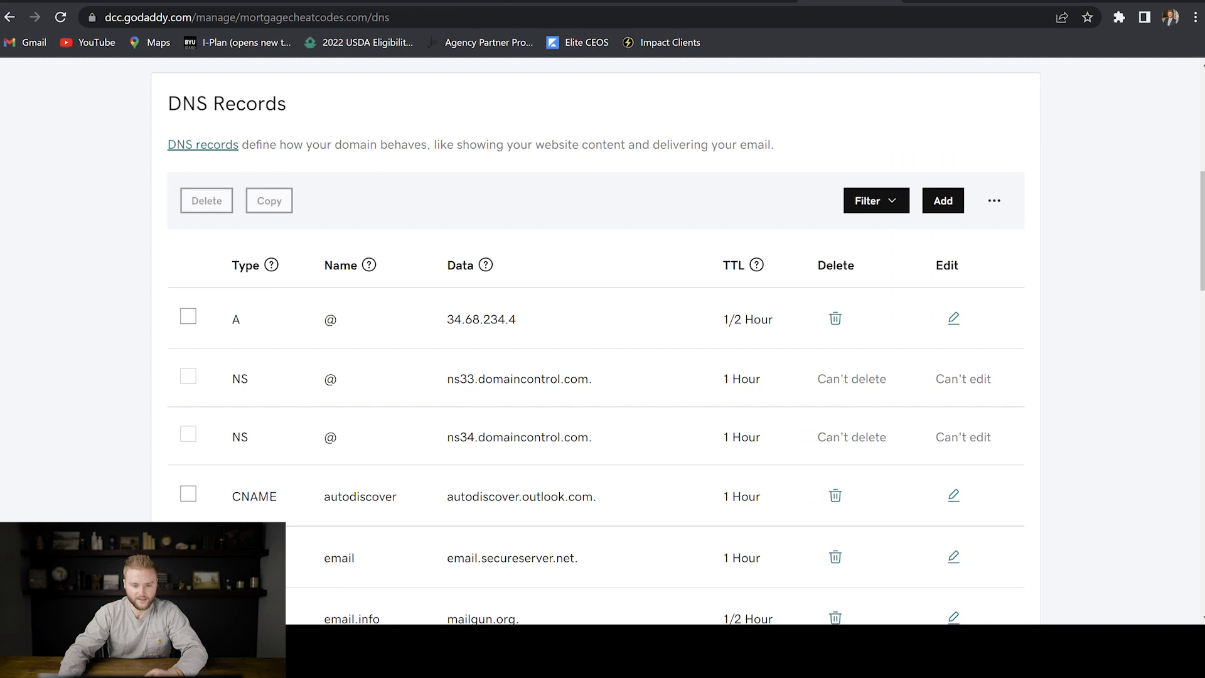
{"action": "left_click", "coordinate": [941, 199]}
{"action": "left_click", "coordinate": [259, 333]}
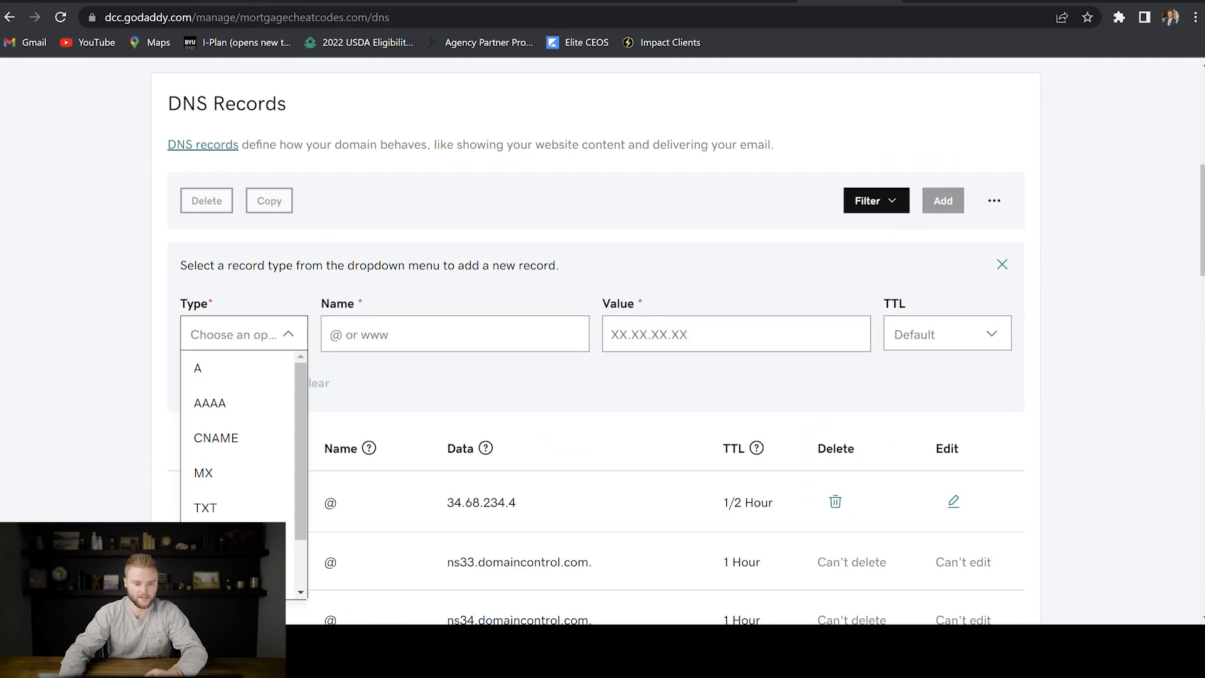
{"action": "left_click", "coordinate": [254, 5]}
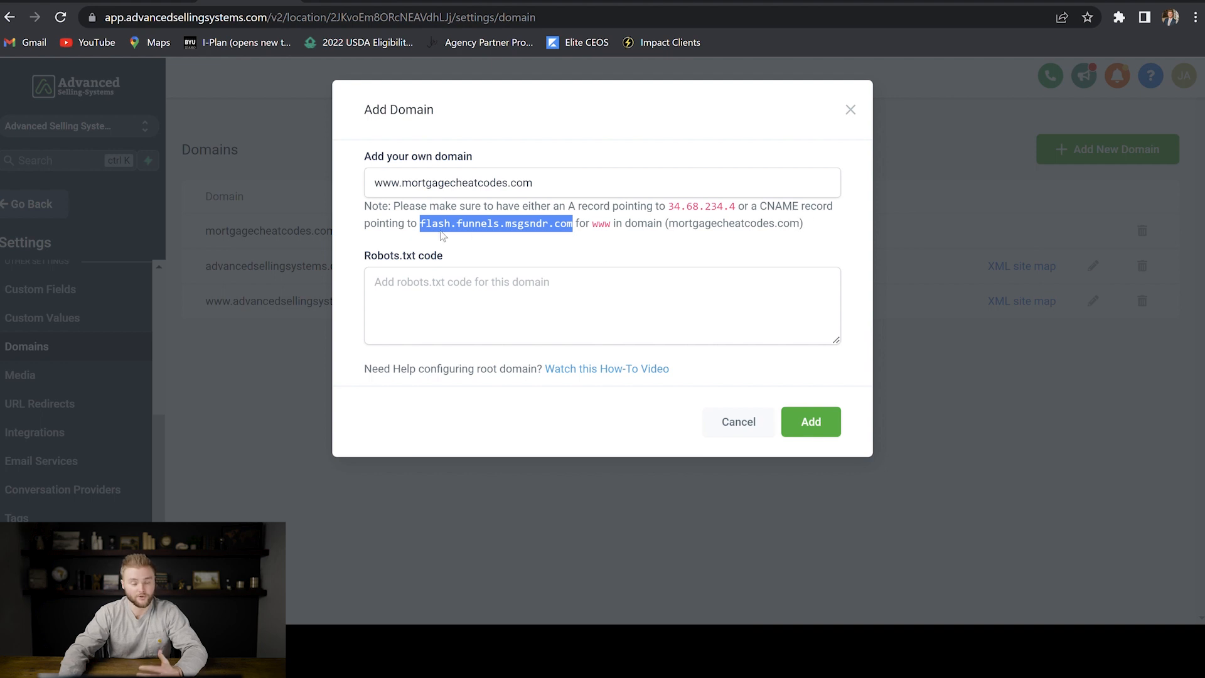
{"action": "left_click", "coordinate": [833, 2]}
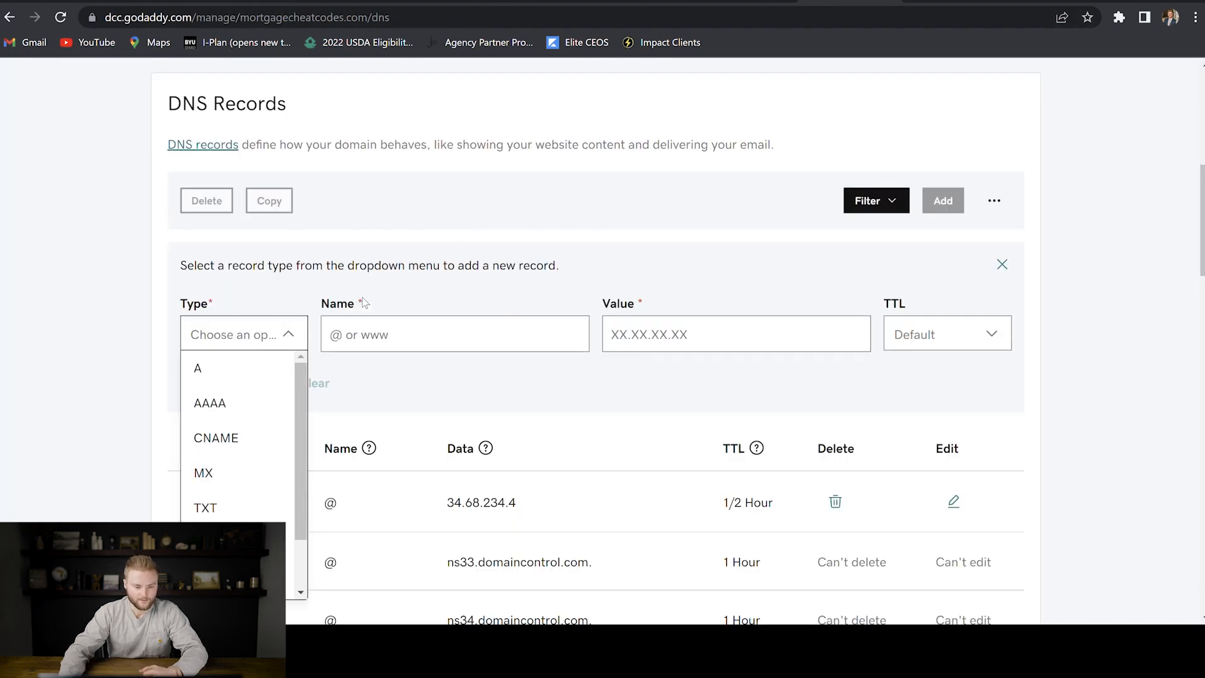
{"action": "left_click", "coordinate": [232, 438]}
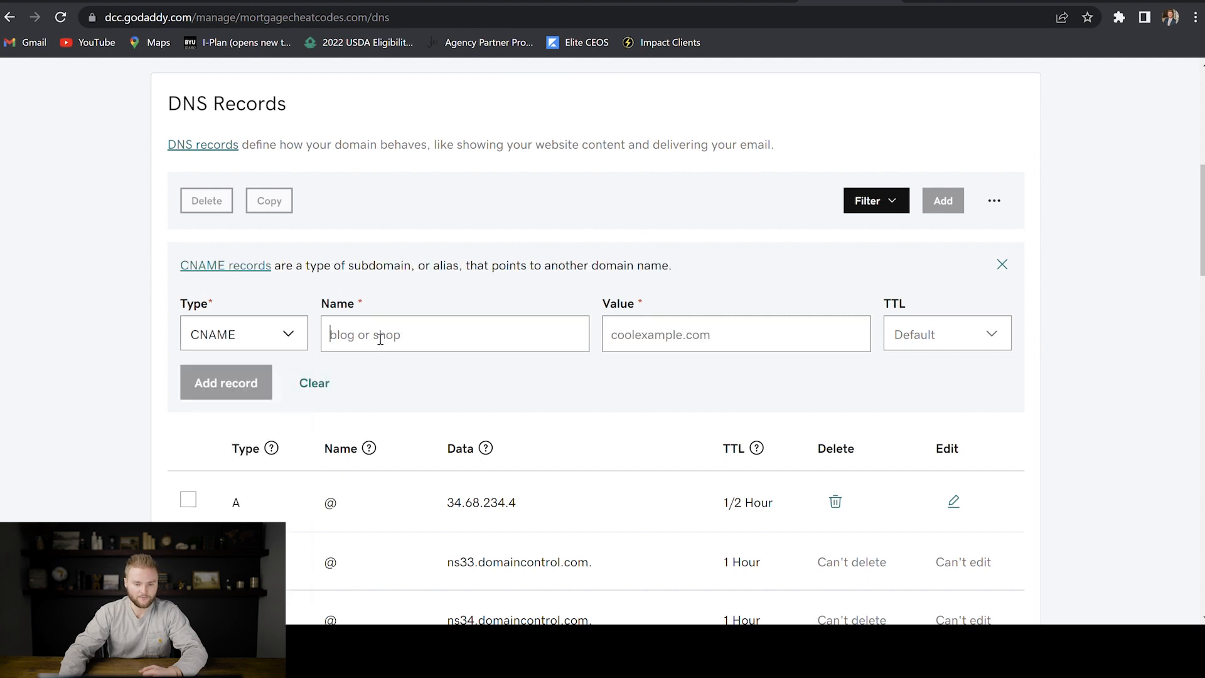
{"action": "type", "text": "www"}
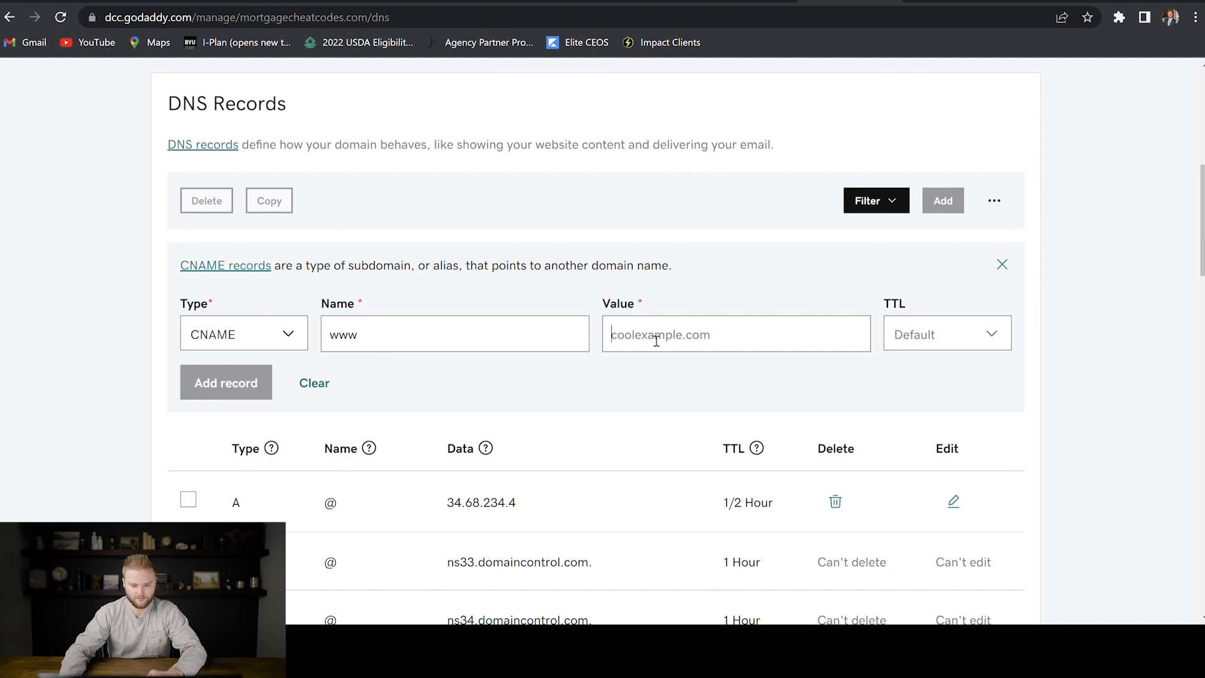
- Set the CNAME record's value to flash.funnels.msgsndr.com and its TTL to 1/2 Hour, and add the record
{"action": "key", "text": "ctrl+v"}
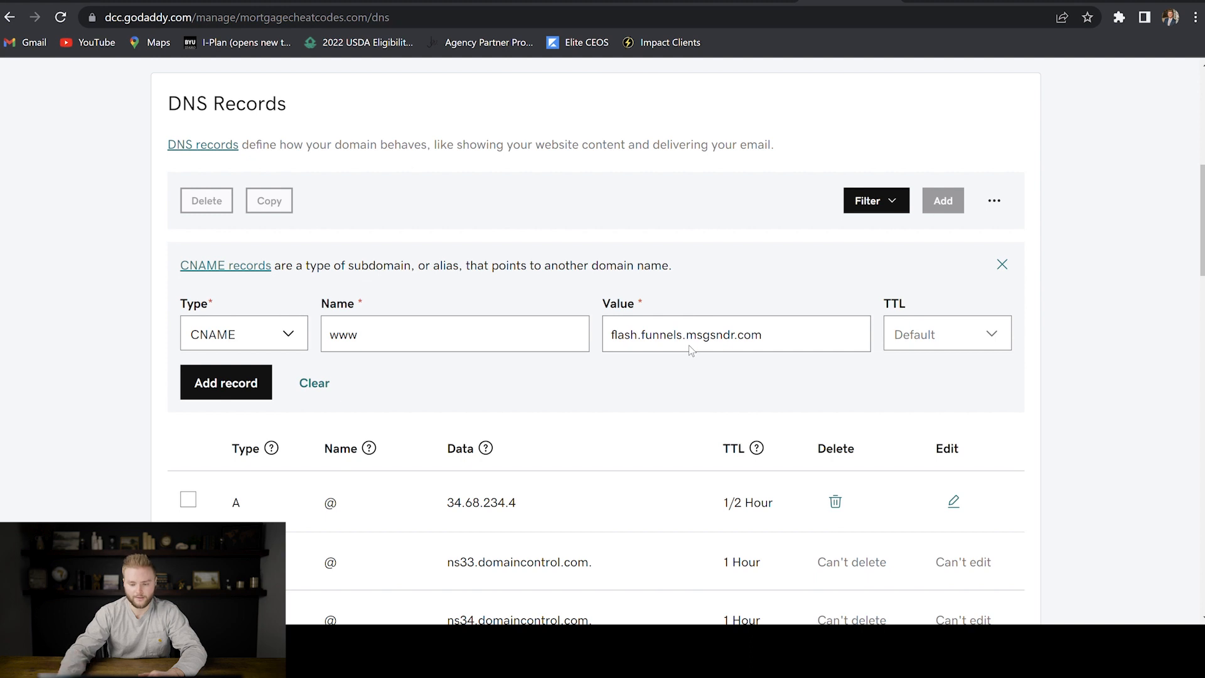
{"action": "left_click", "coordinate": [945, 334]}
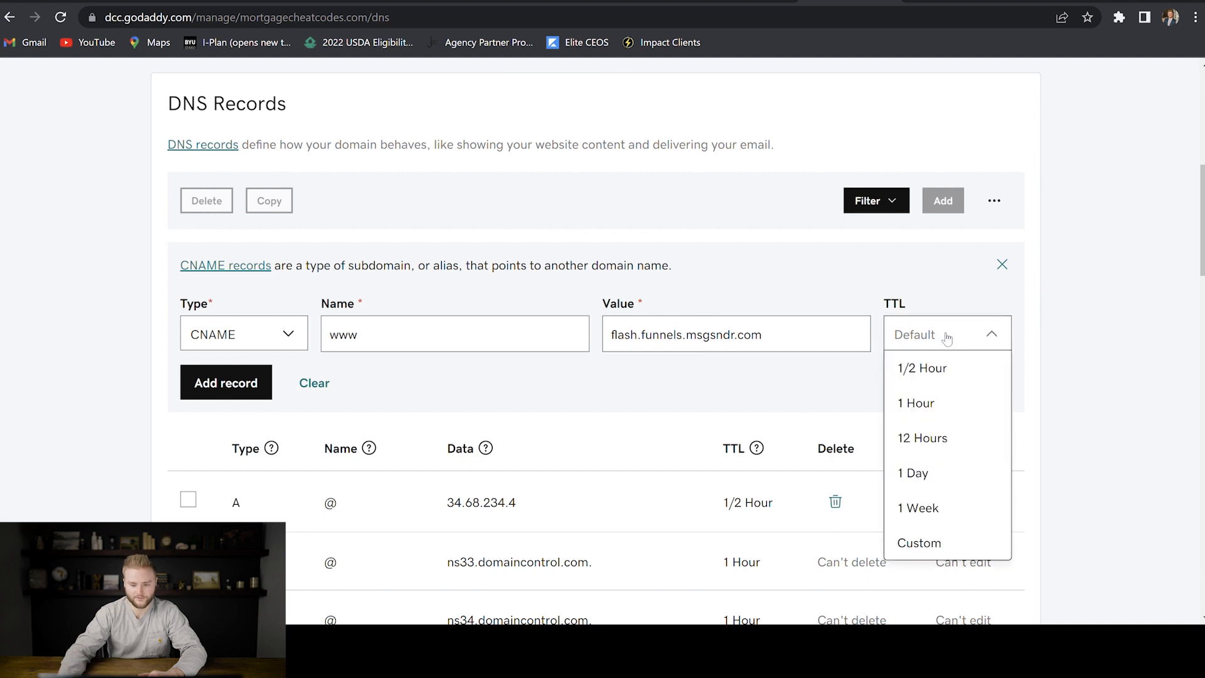
{"action": "left_click", "coordinate": [937, 372]}
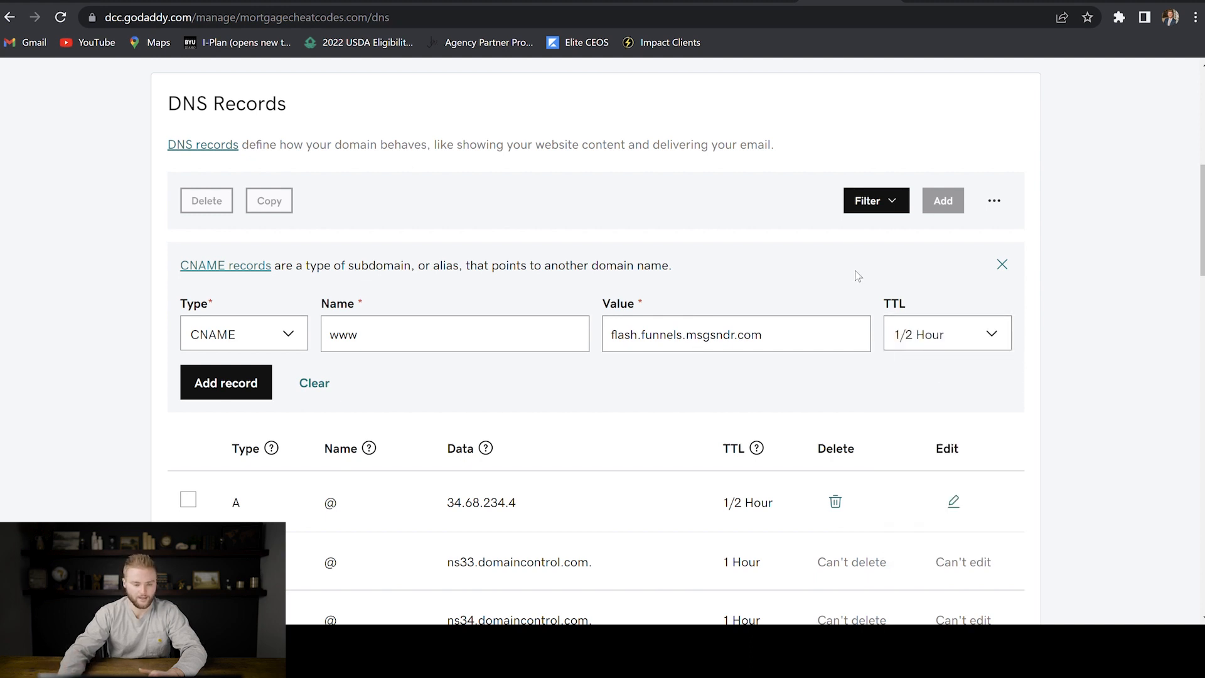
{"action": "left_click", "coordinate": [248, 386]}
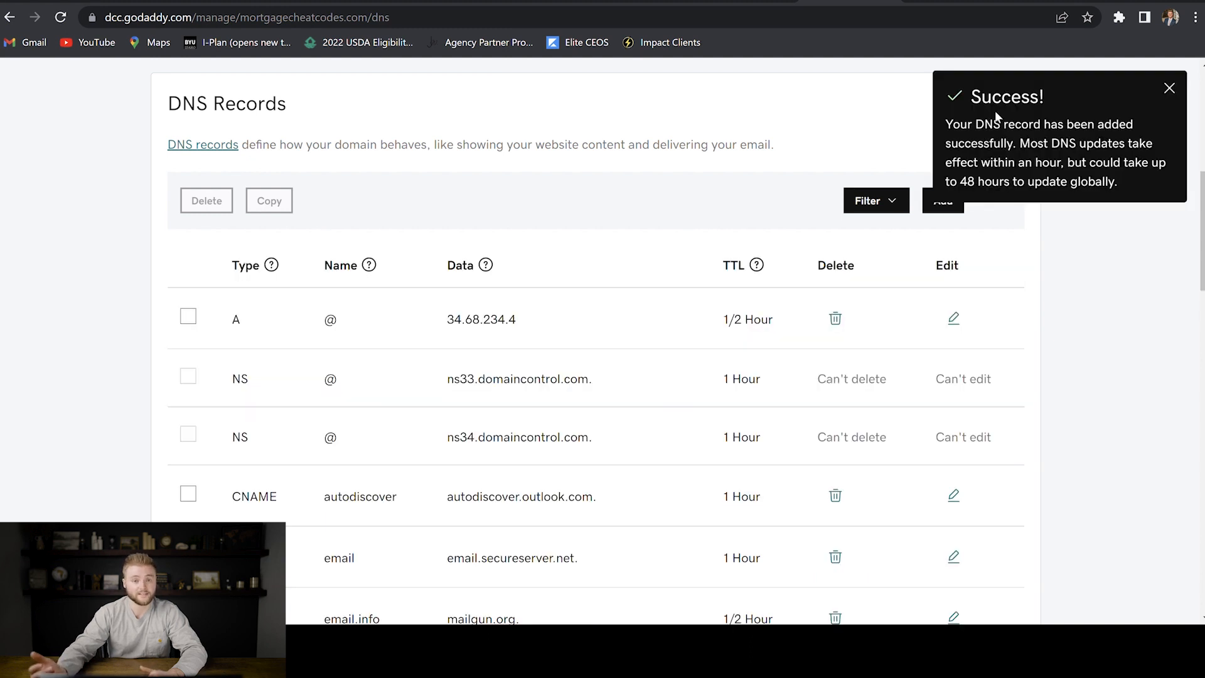
{"action": "left_click", "coordinate": [237, 1]}
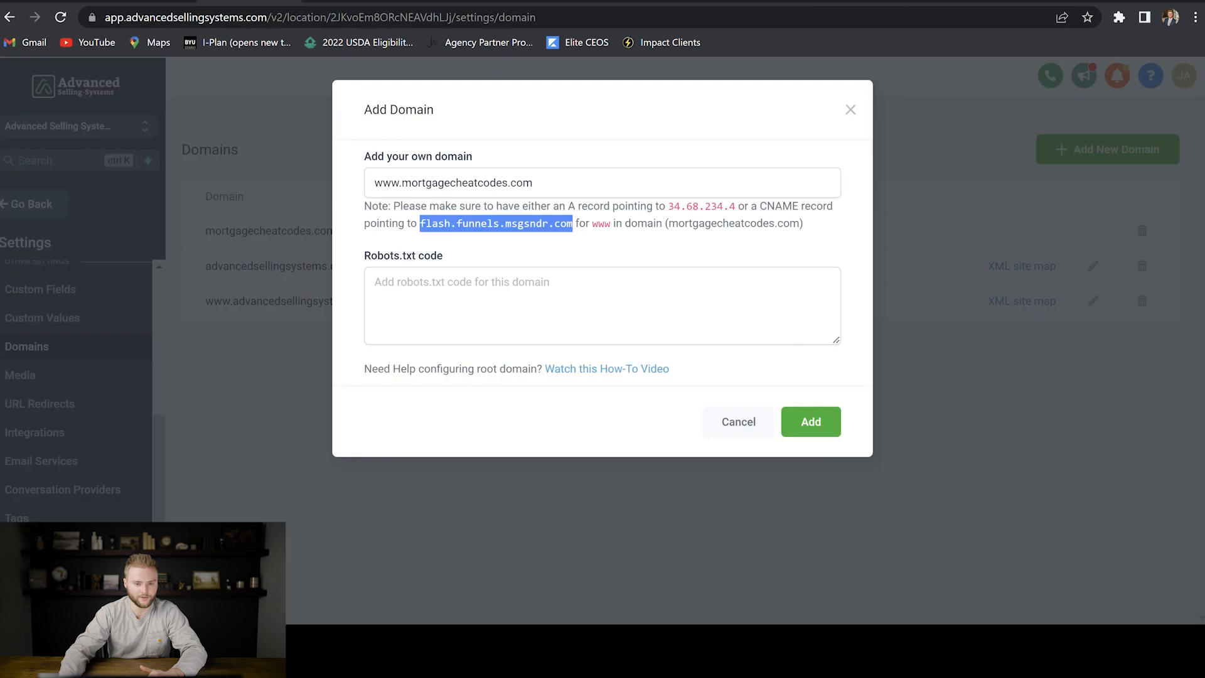
{"action": "left_click", "coordinate": [646, 246]}
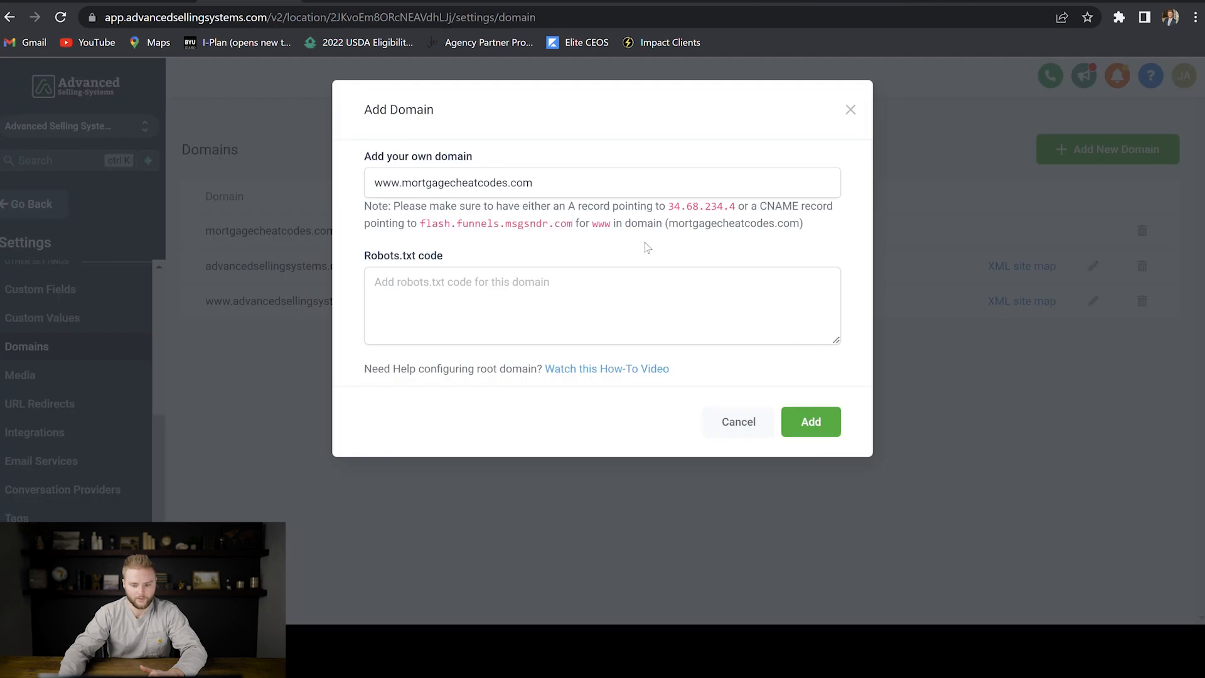
{"action": "left_click", "coordinate": [816, 421]}
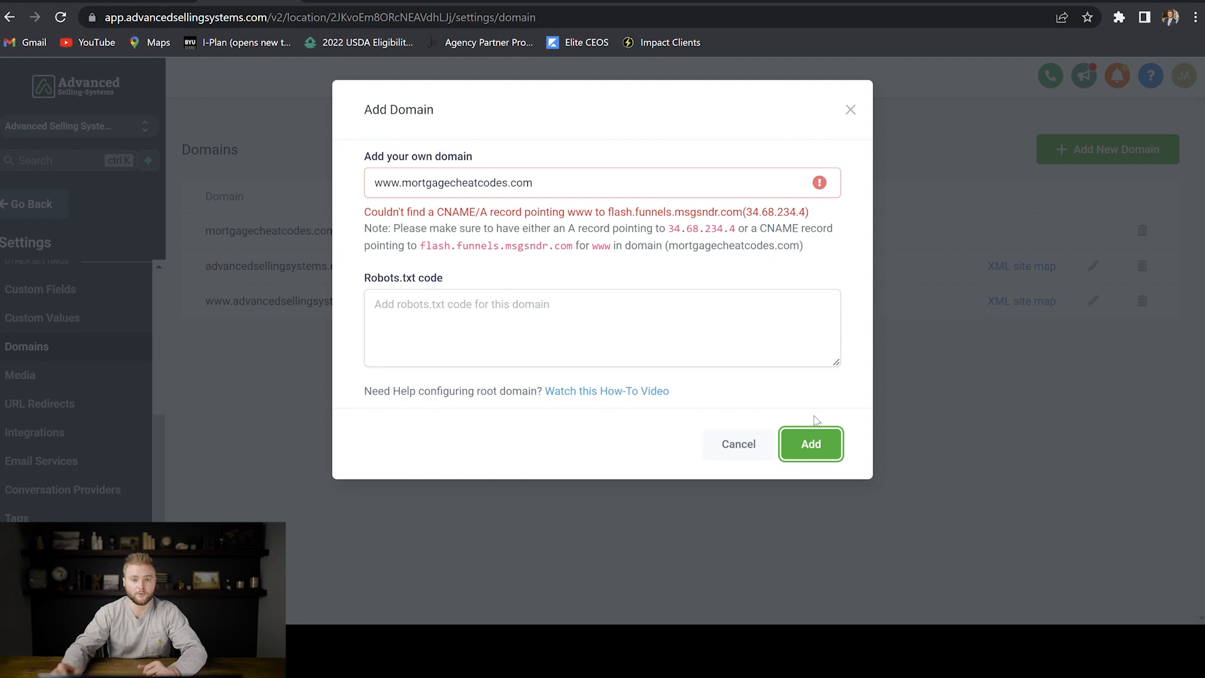
{"action": "left_click", "coordinate": [822, 442]}
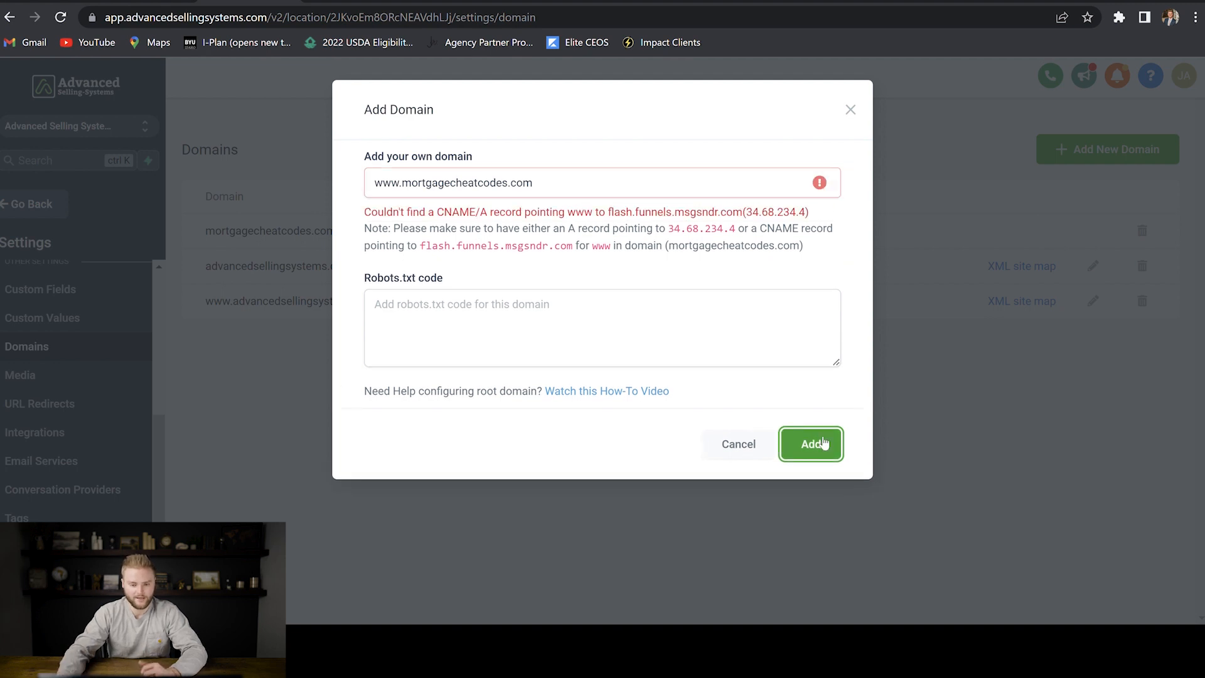
{"action": "left_click", "coordinate": [817, 444]}
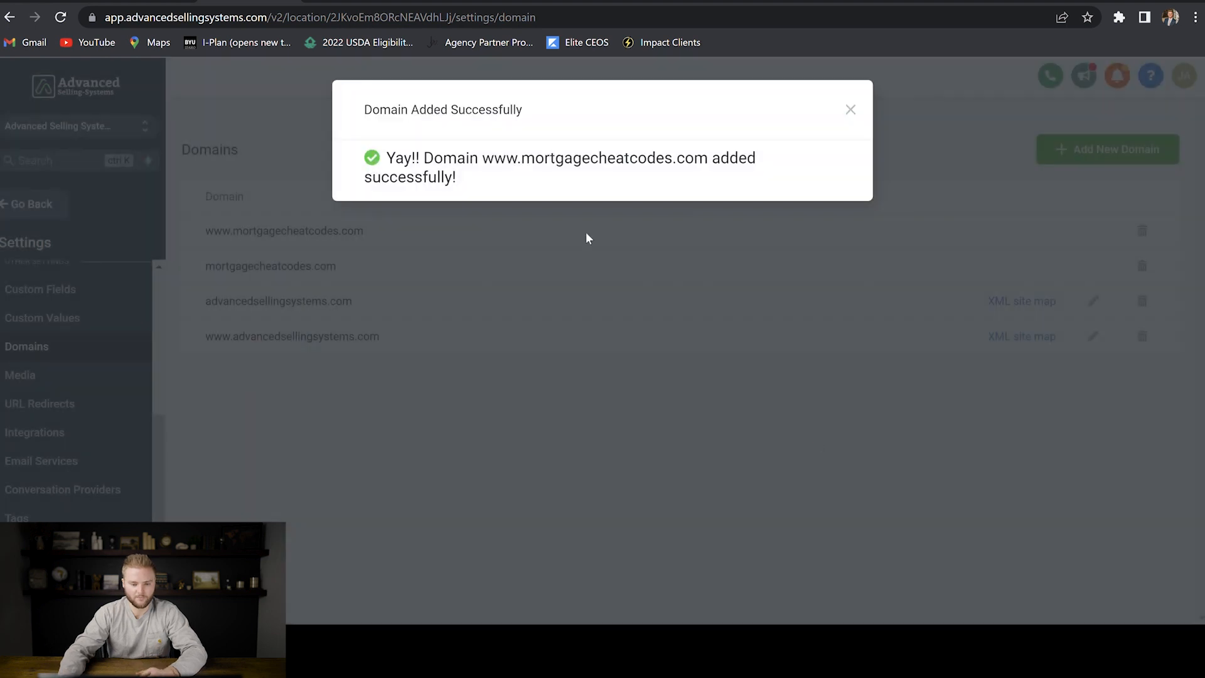
{"action": "left_click", "coordinate": [850, 110]}
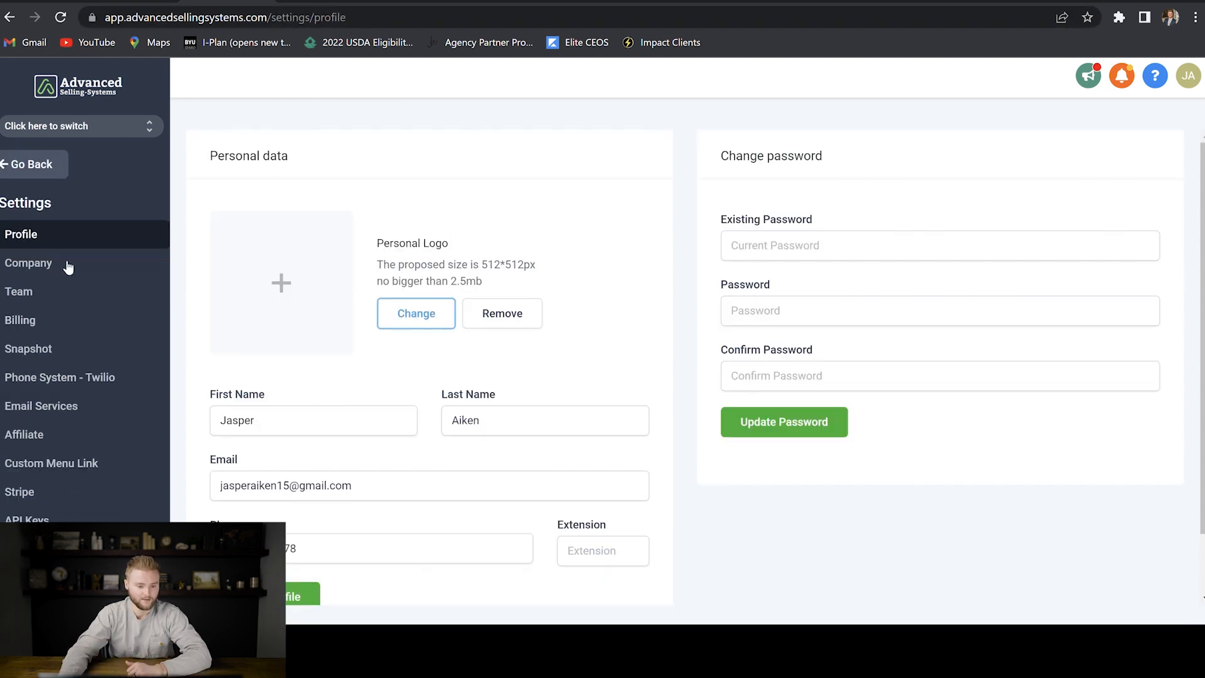
- Switch to the agency's Company settings and open the help article for the Whitelabel Domain setting
{"action": "left_click", "coordinate": [57, 266]}
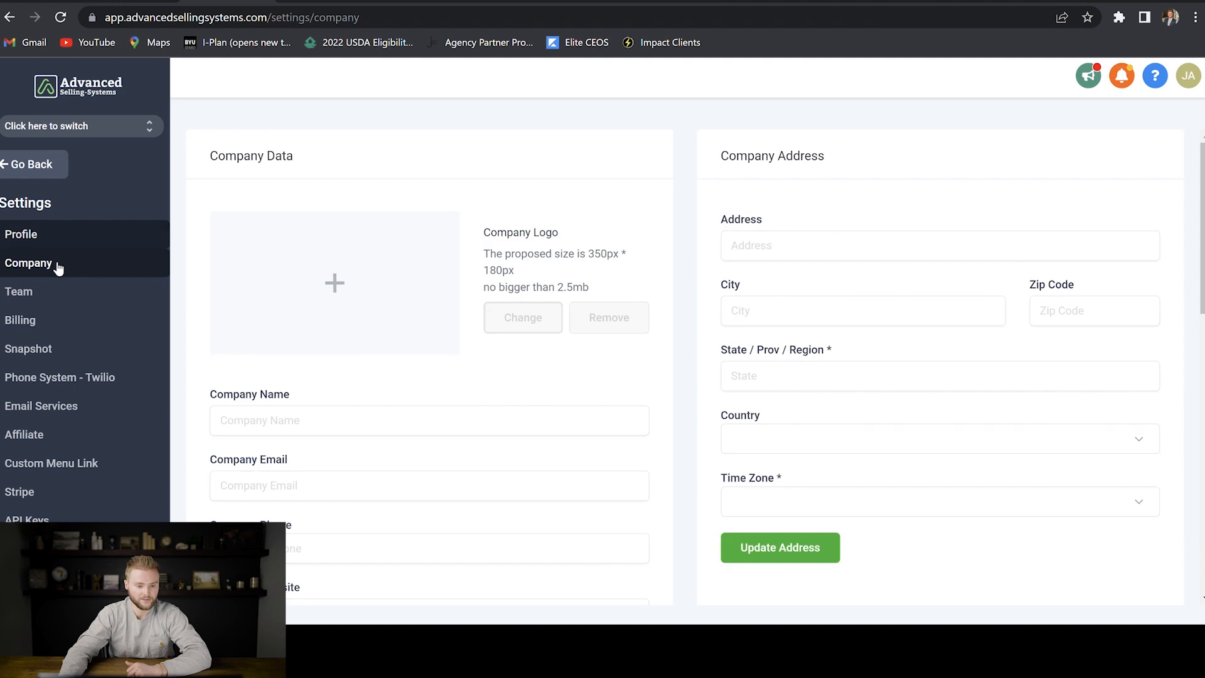
{"action": "scroll", "coordinate": [420, 241], "scroll_direction": "down", "scroll_amount": 4}
{"action": "scroll", "coordinate": [419, 242], "scroll_direction": "down", "scroll_amount": 3}
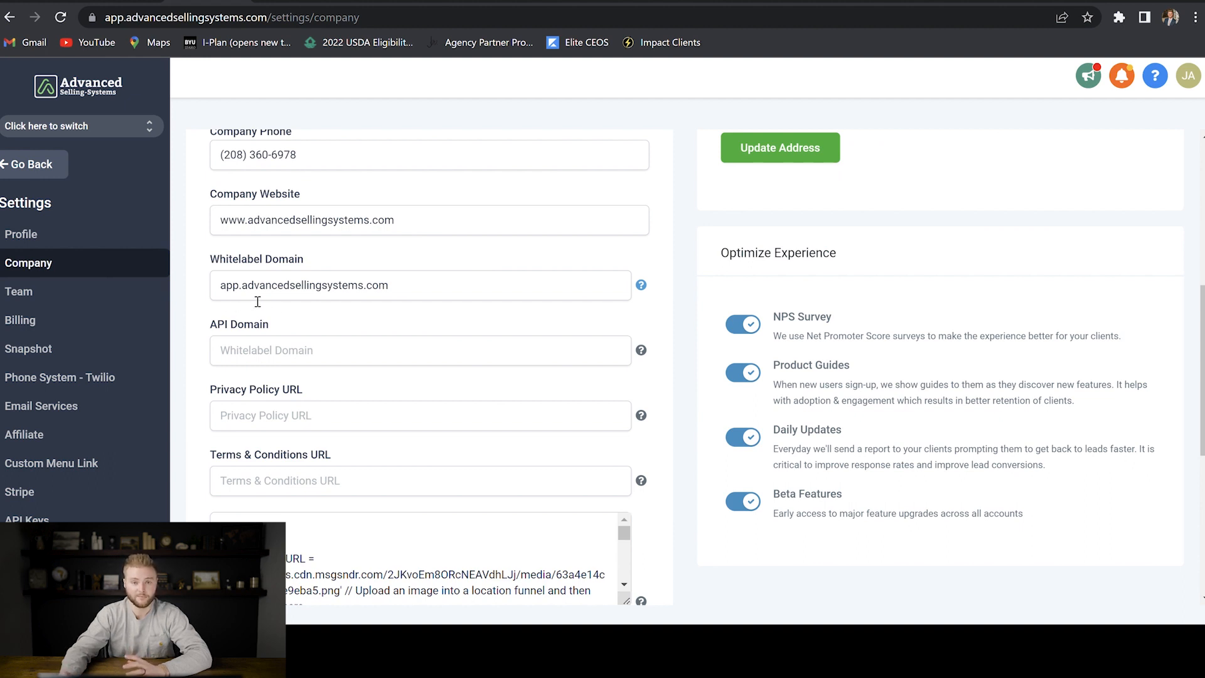
{"action": "left_click", "coordinate": [641, 285]}
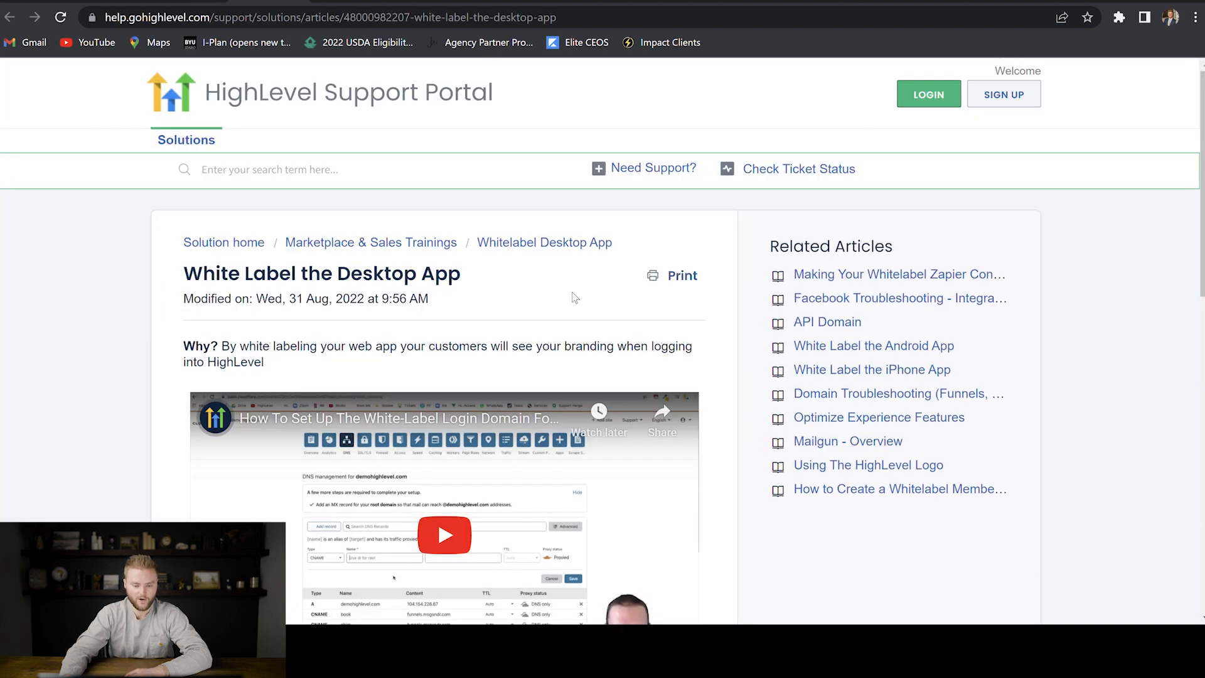
- Find the CNAME instruction in the White Label the Desktop App article and copy the target app.msgsndr.com
{"action": "scroll", "coordinate": [562, 284], "scroll_direction": "down", "scroll_amount": 3}
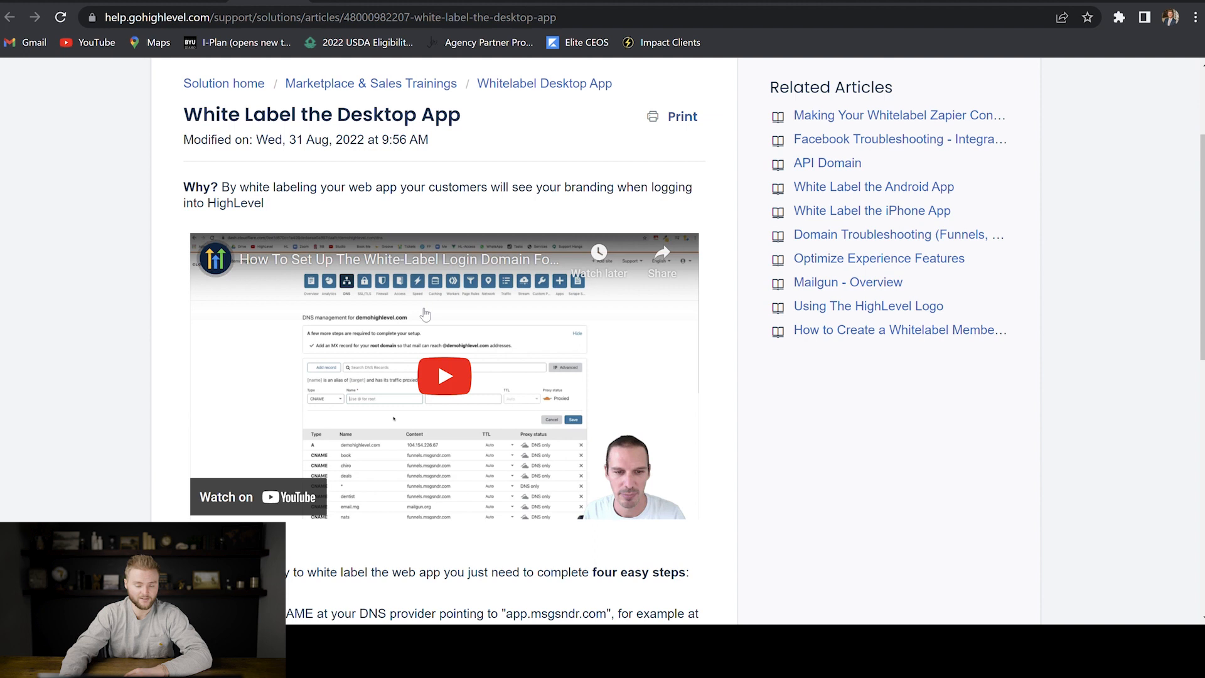
{"action": "scroll", "coordinate": [419, 299], "scroll_direction": "down", "scroll_amount": 2}
{"action": "scroll", "coordinate": [420, 299], "scroll_direction": "down", "scroll_amount": 2}
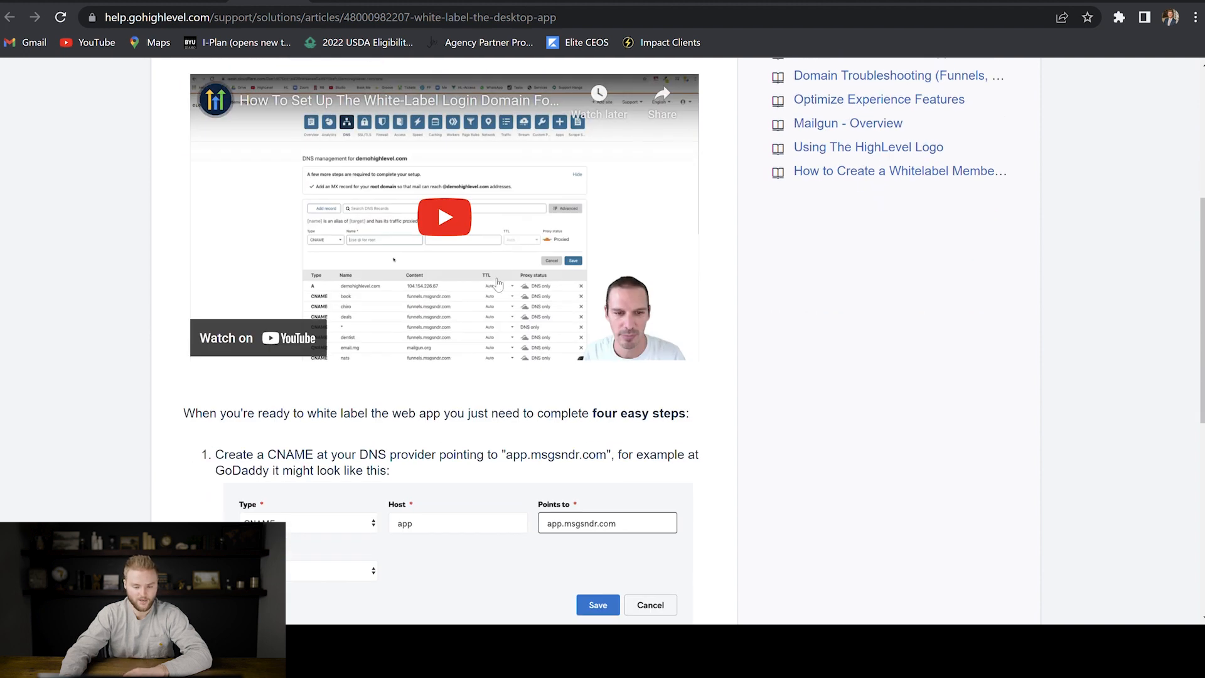
{"action": "scroll", "coordinate": [496, 301], "scroll_direction": "down", "scroll_amount": 3}
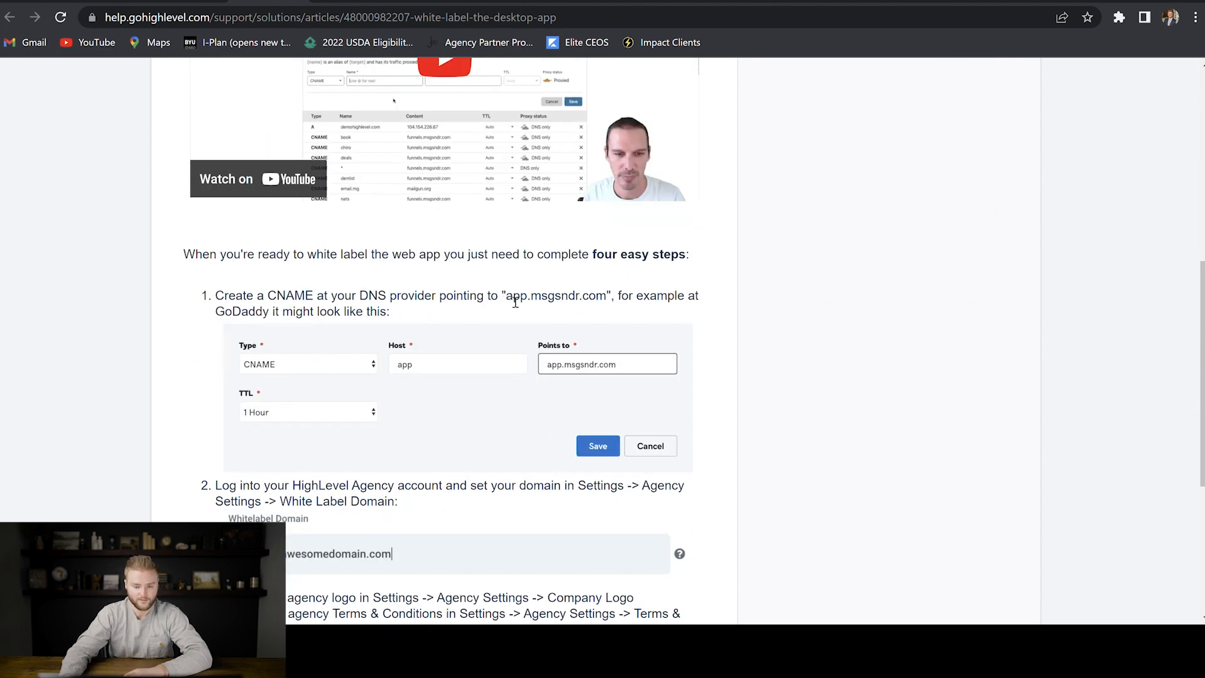
{"action": "left_click_drag", "start_coordinate": [507, 302], "coordinate": [608, 304]}
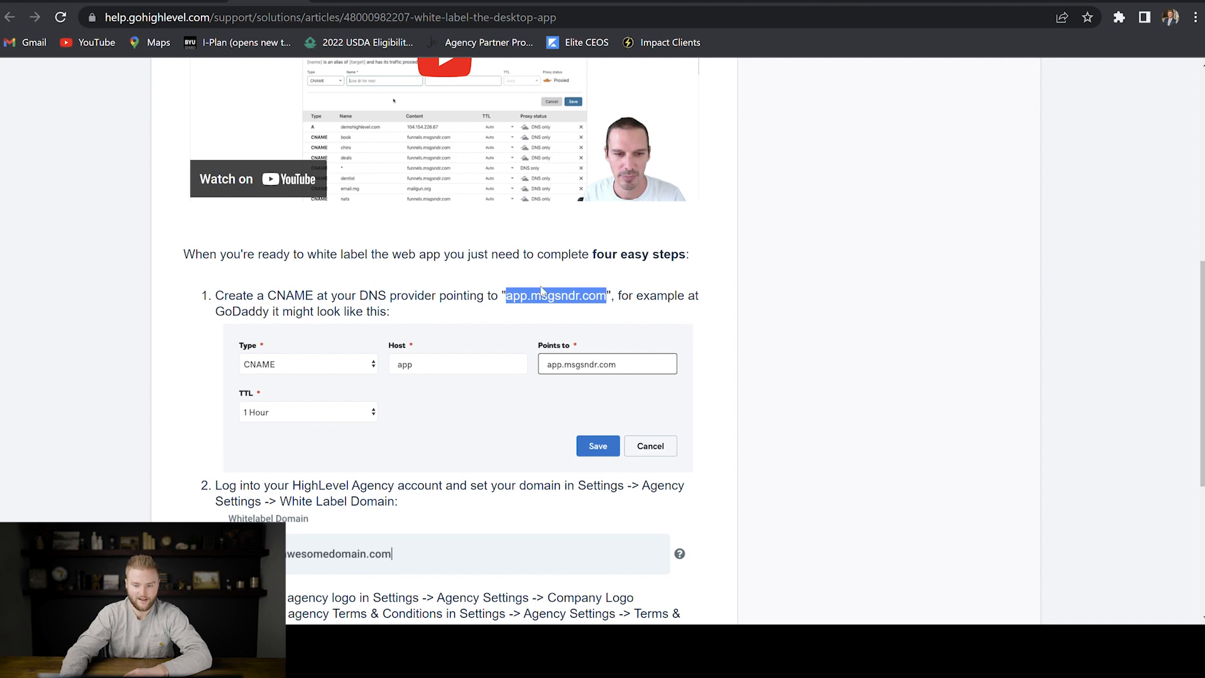
- Switch to GoDaddy and open the DNS records of advancedsellingsystems.com from the account's product list
{"action": "left_click", "coordinate": [885, 1]}
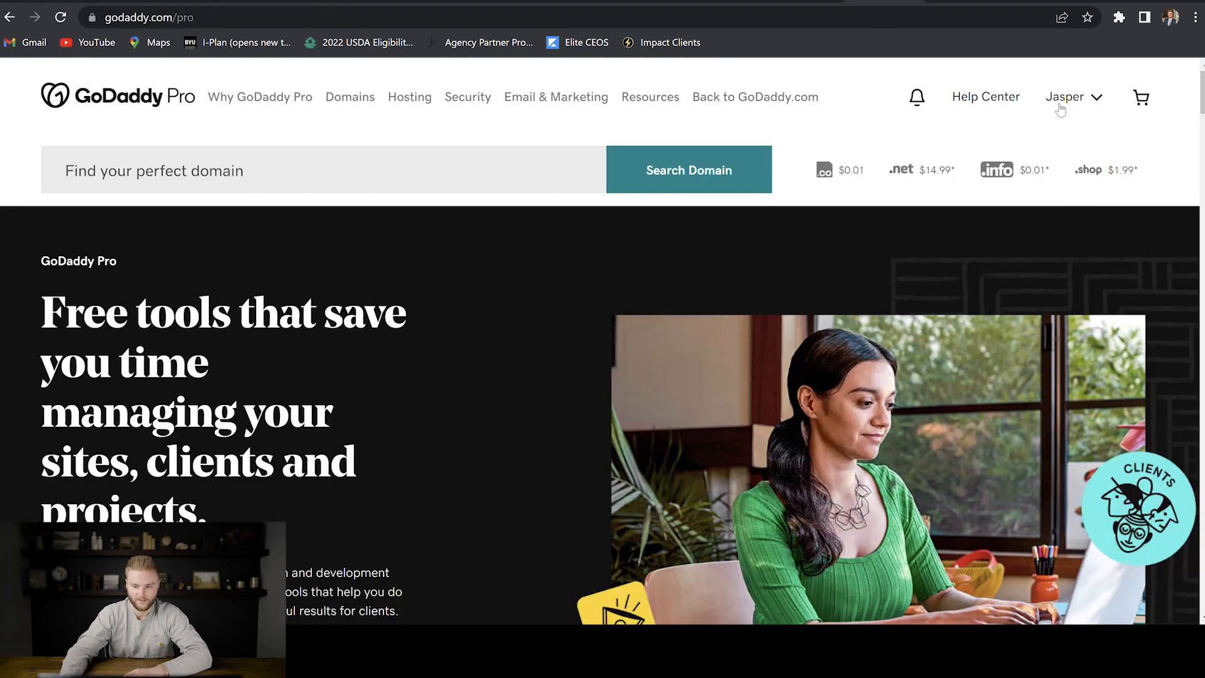
{"action": "left_click", "coordinate": [1088, 98]}
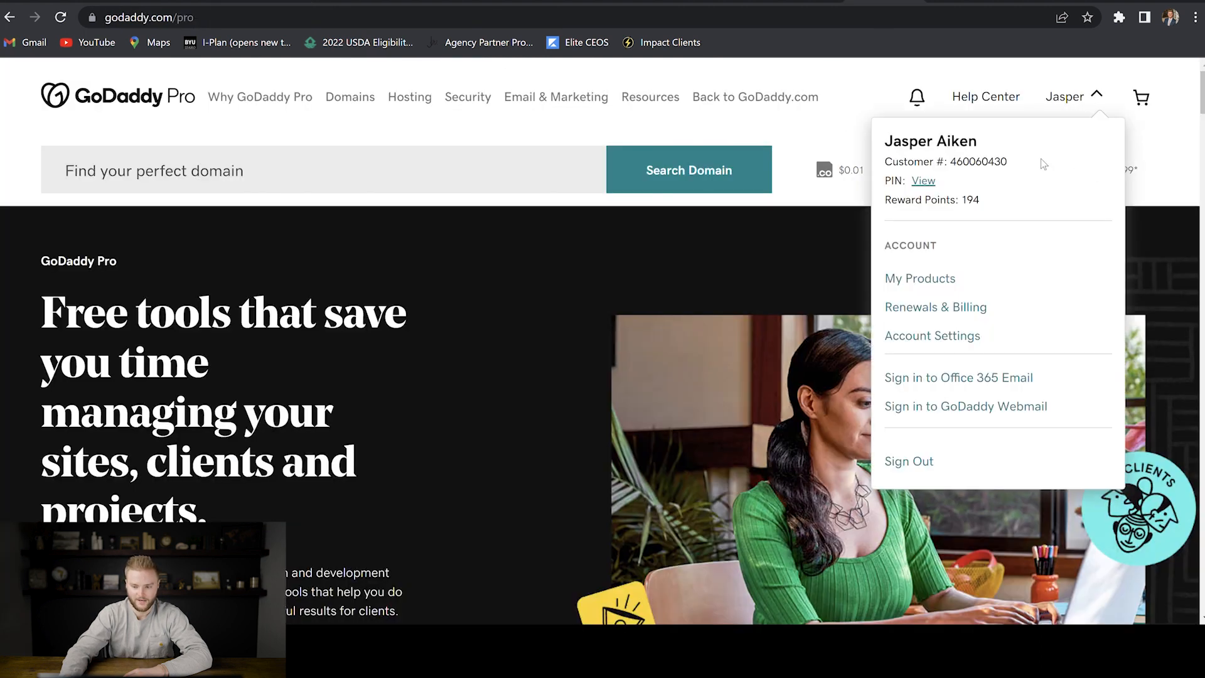
{"action": "left_click", "coordinate": [947, 280]}
{"action": "scroll", "coordinate": [765, 279], "scroll_direction": "down", "scroll_amount": 10}
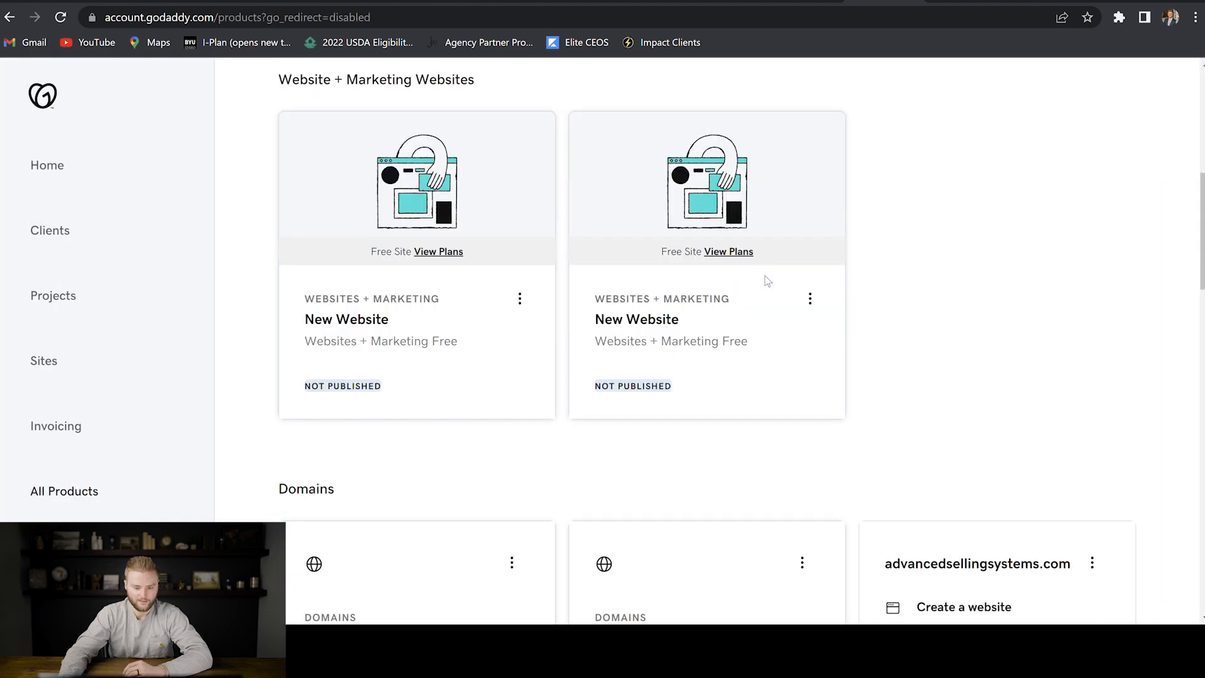
{"action": "scroll", "coordinate": [769, 281], "scroll_direction": "down", "scroll_amount": 10}
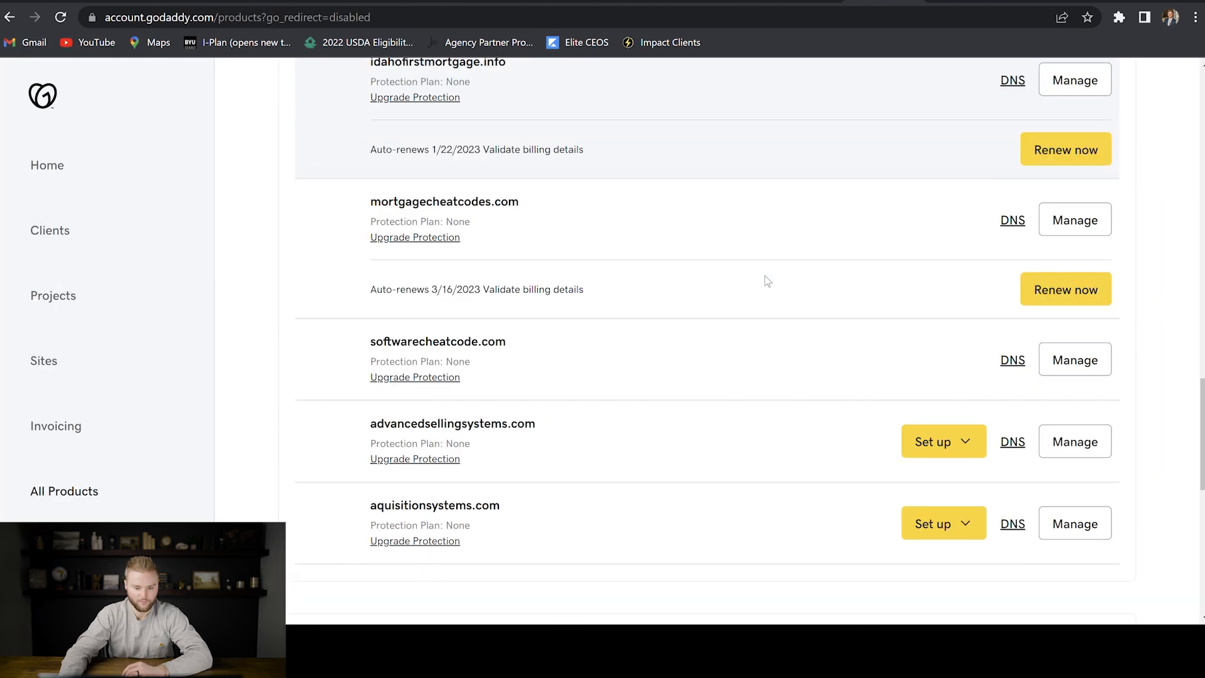
{"action": "scroll", "coordinate": [767, 281], "scroll_direction": "down", "scroll_amount": 1}
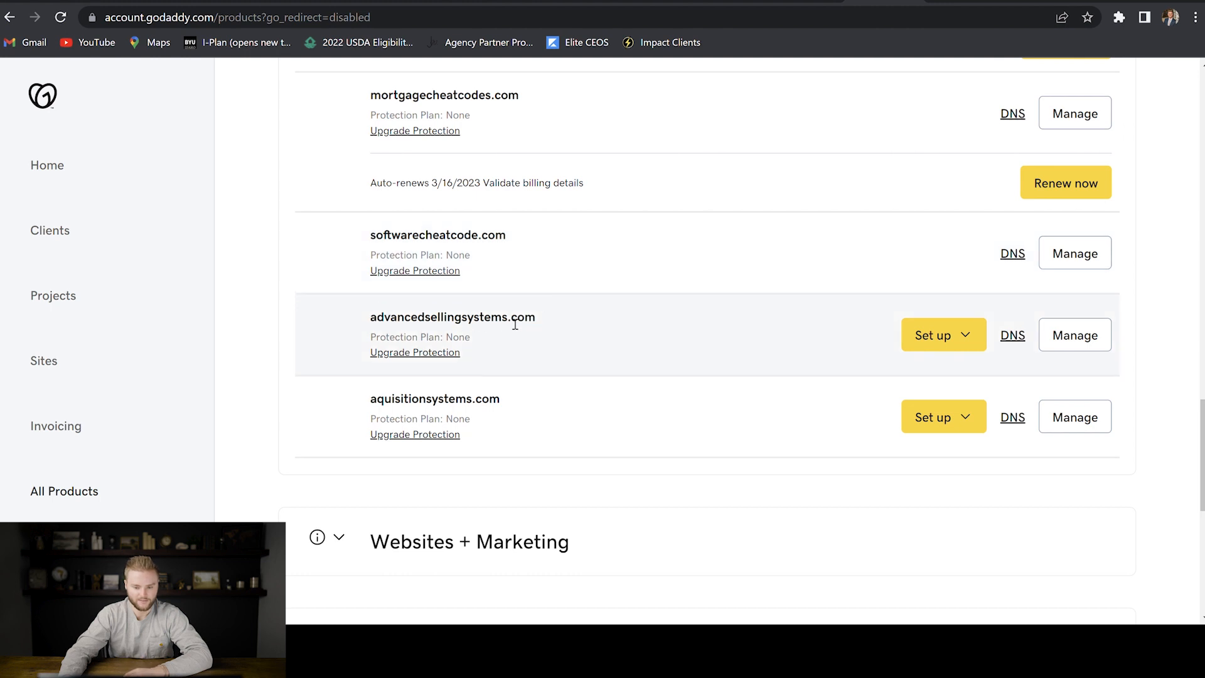
{"action": "left_click", "coordinate": [1012, 337]}
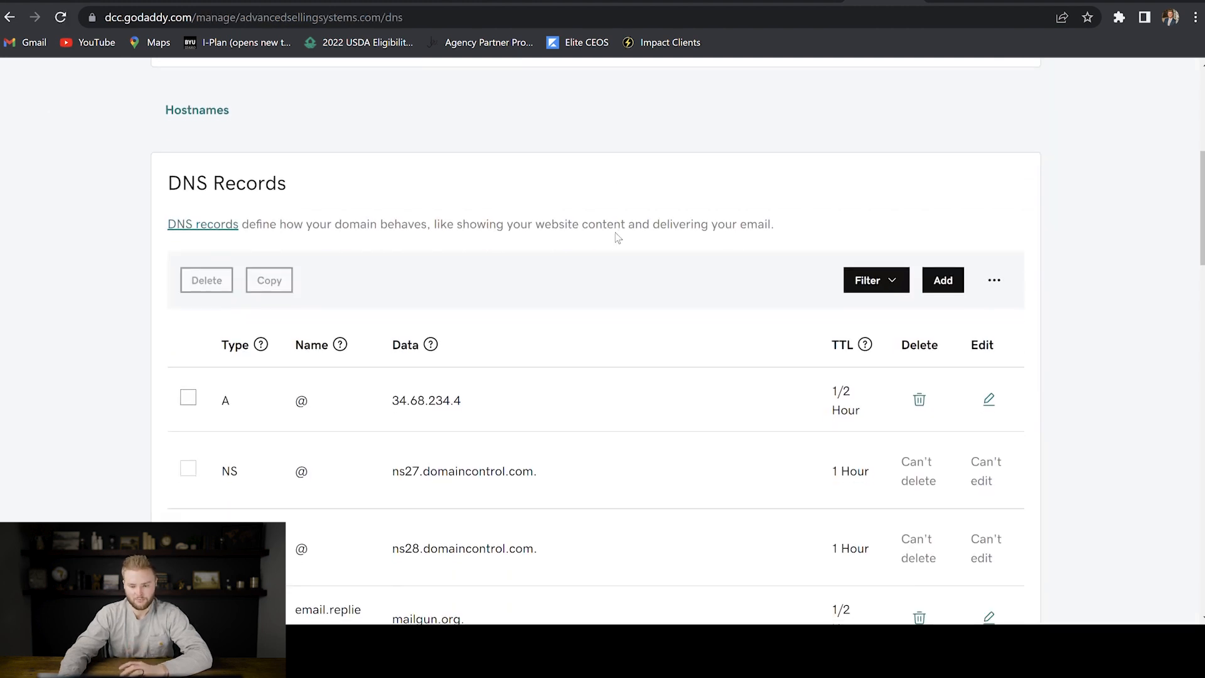
- Add a CNAME record named app with the value app.msgsndr.com and a TTL of 1/2 Hour
{"action": "left_click", "coordinate": [941, 280]}
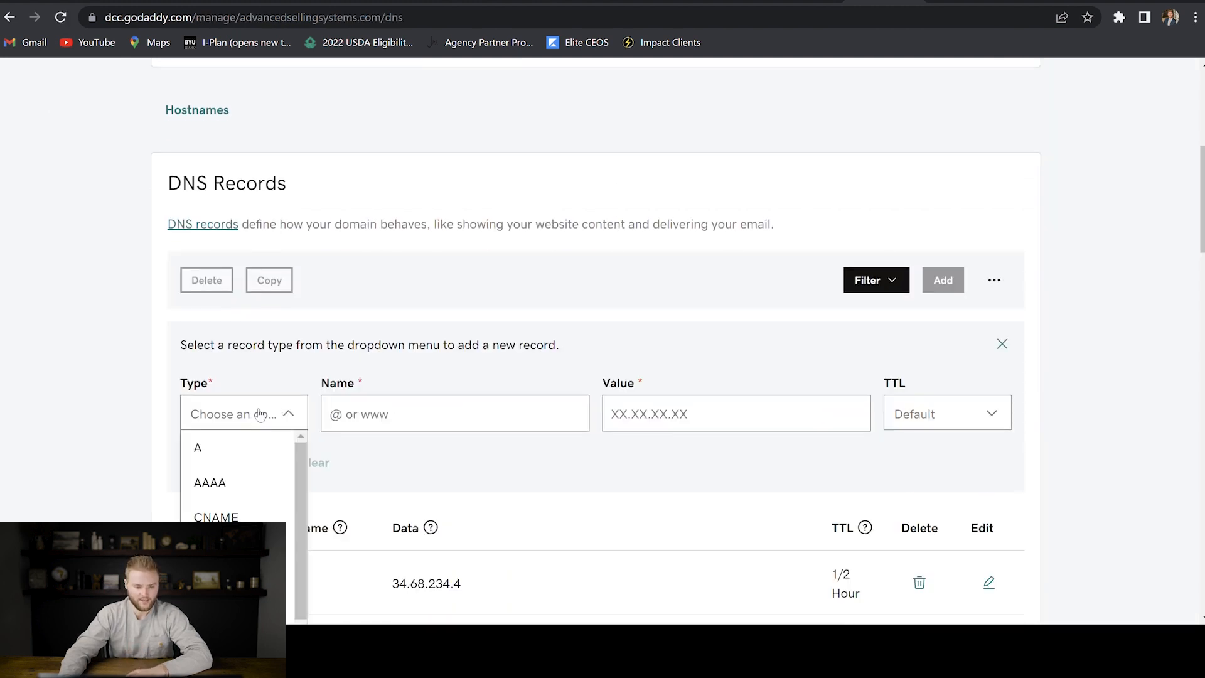
{"action": "left_click", "coordinate": [240, 516]}
{"action": "type", "text": "app"}
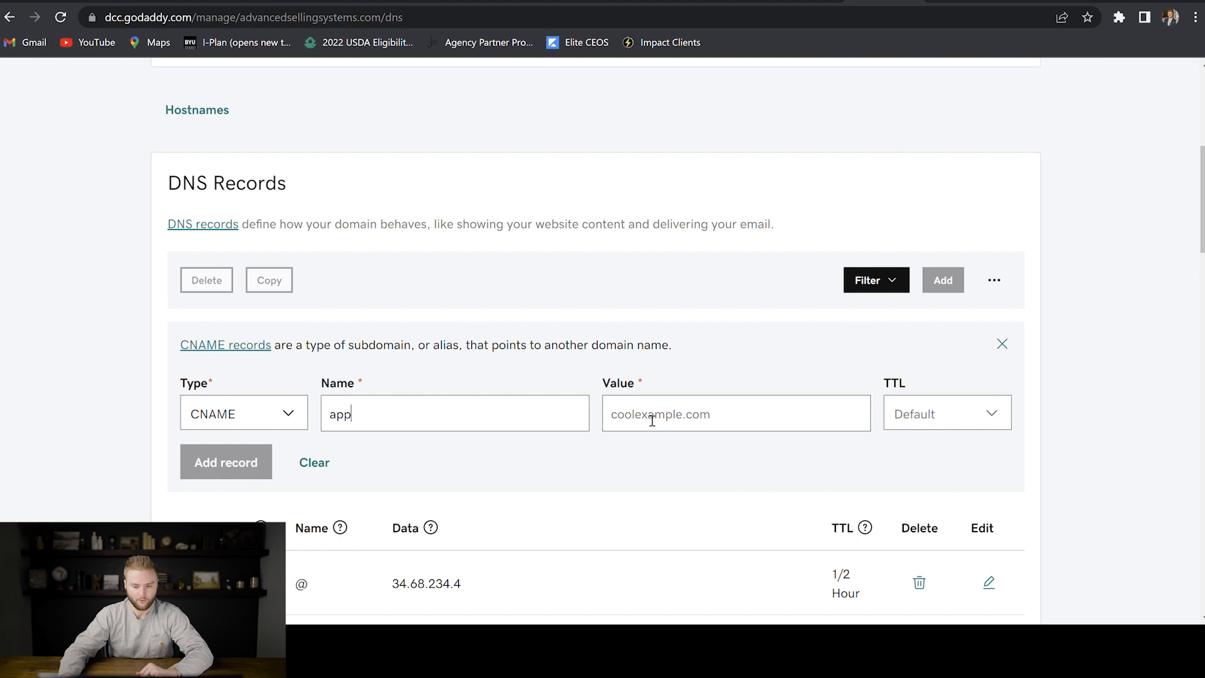
{"action": "type", "text": "app.msgsndr.com"}
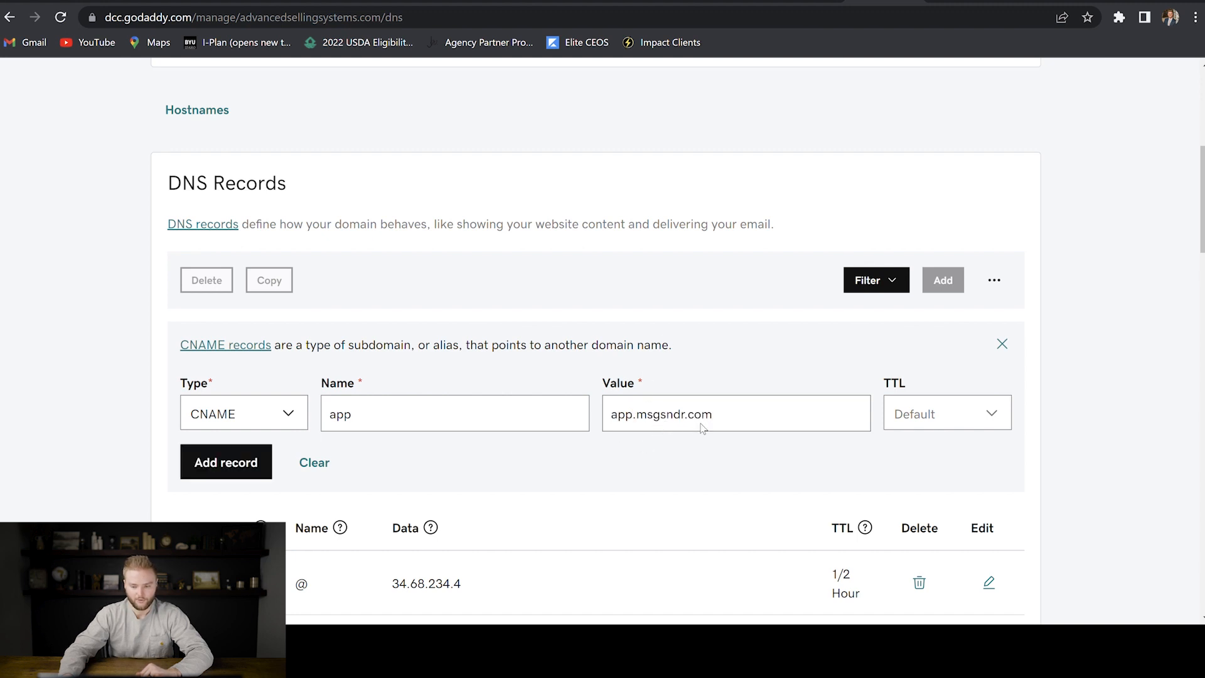
{"action": "left_click", "coordinate": [943, 416]}
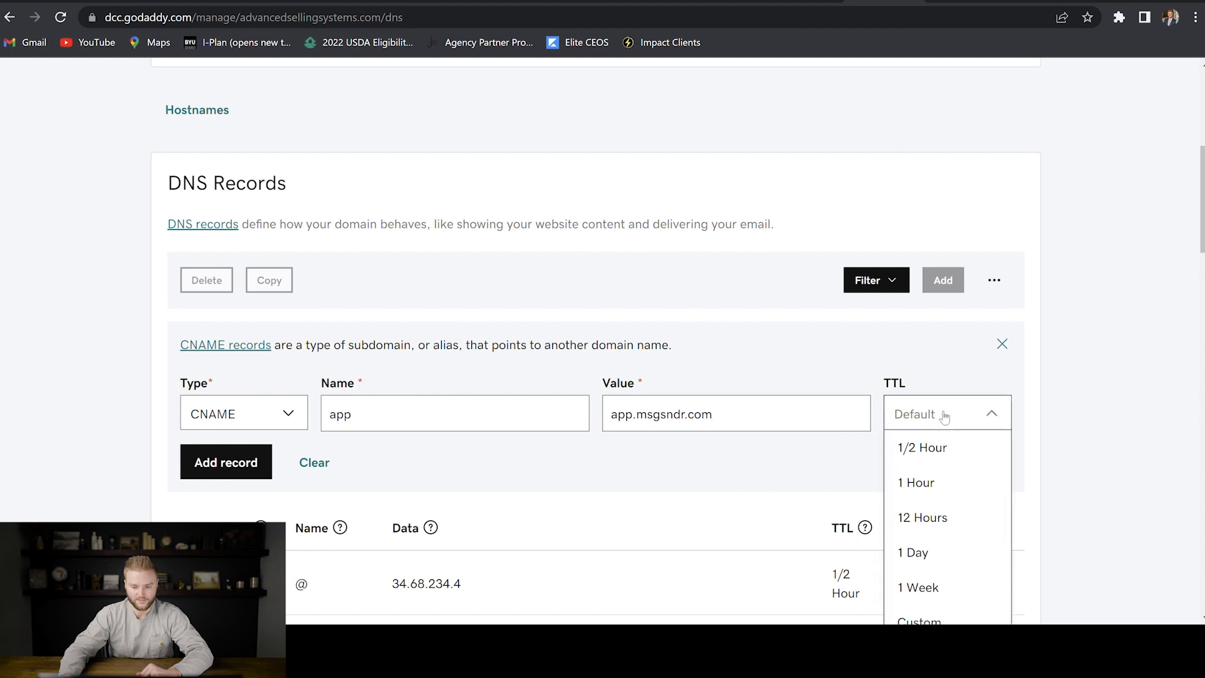
{"action": "left_click", "coordinate": [929, 446]}
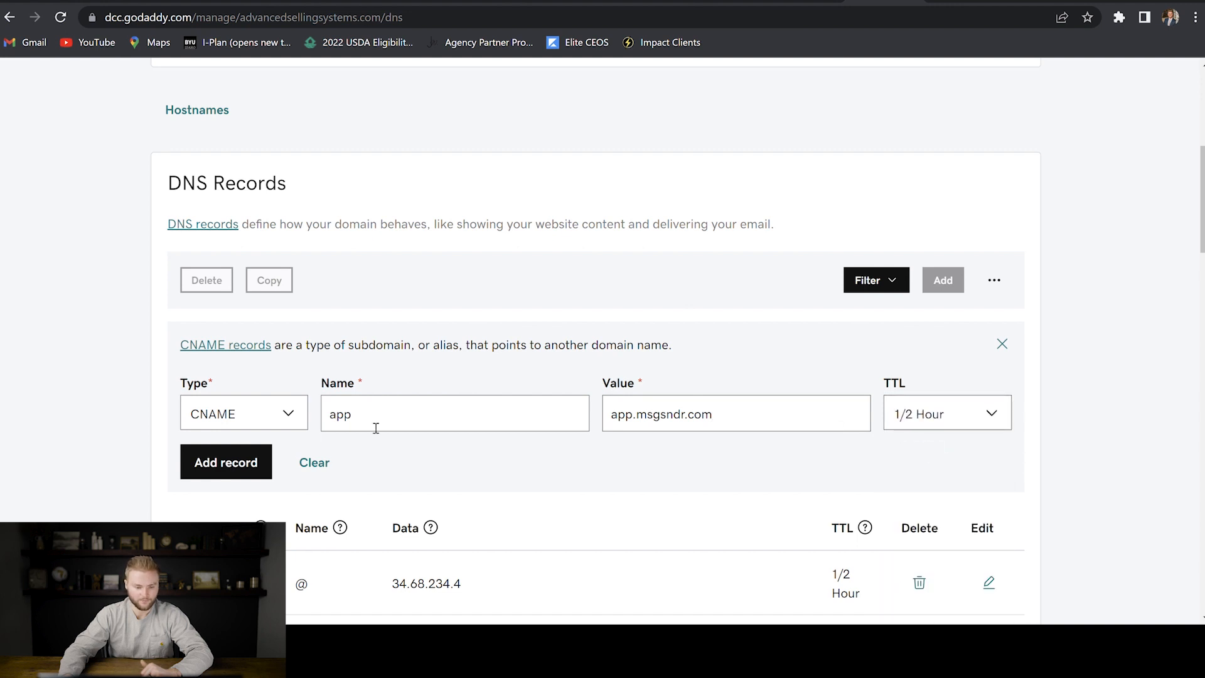
{"action": "left_click", "coordinate": [233, 470]}
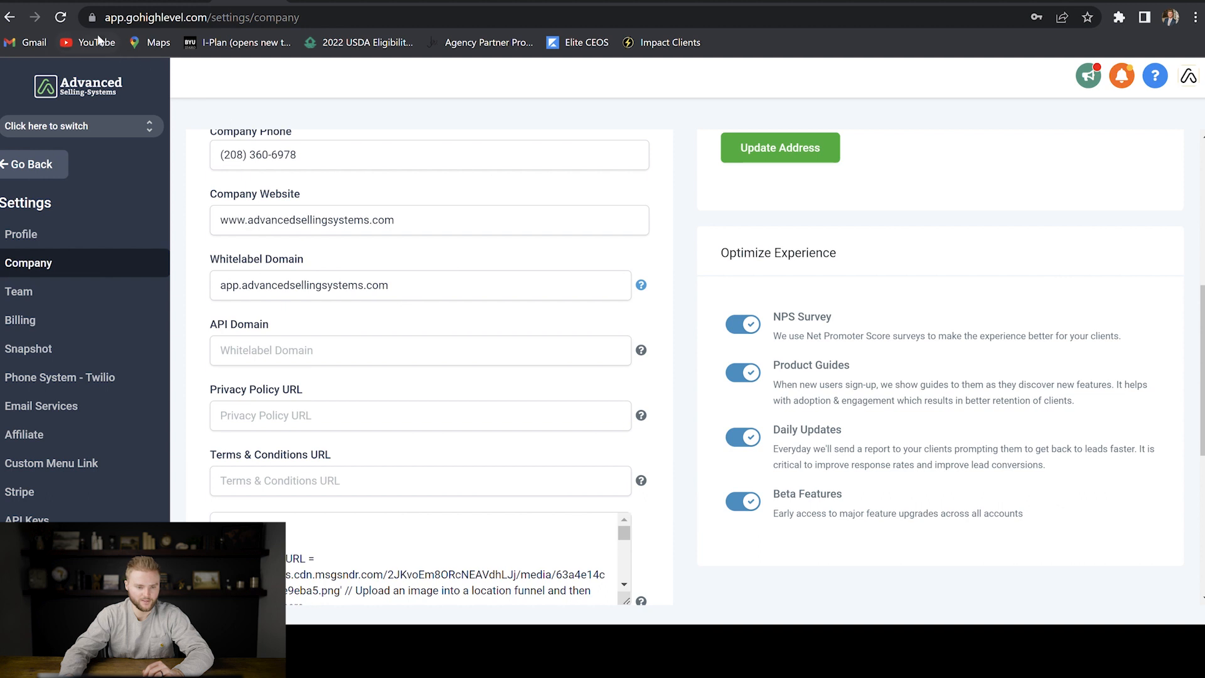
- Return to the agency app, reload it, and open the Company settings at app.advancedsellingsystems.com
{"action": "left_click", "coordinate": [60, 17]}
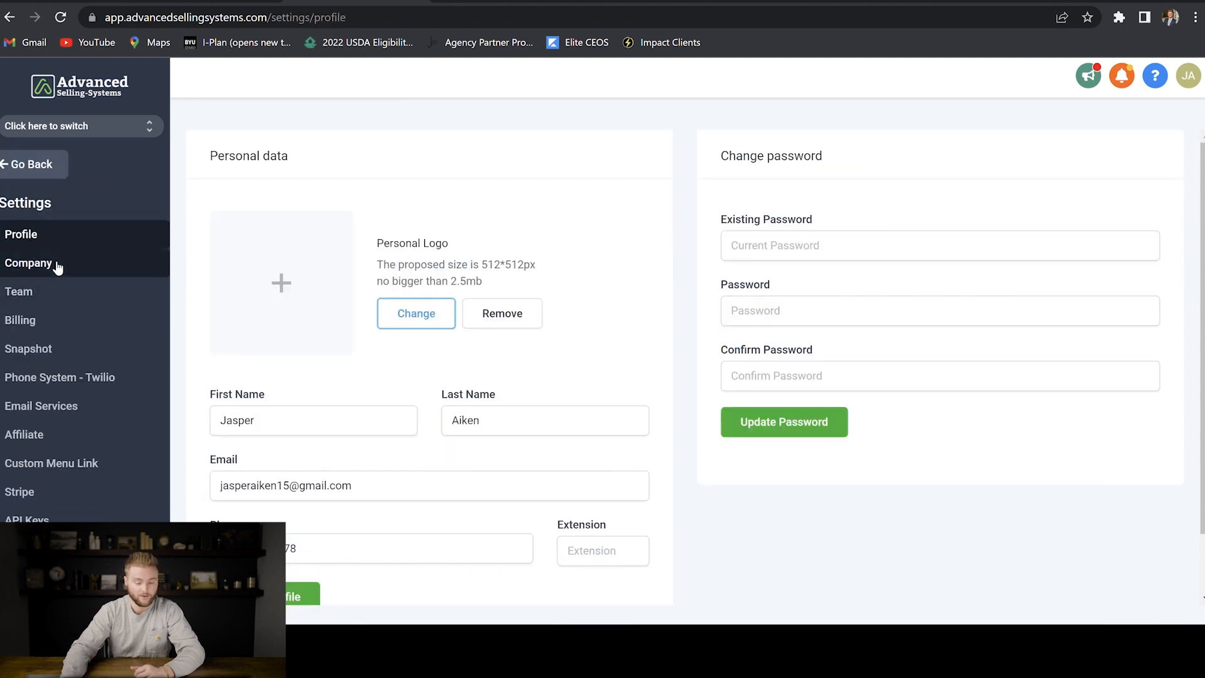
{"action": "left_click", "coordinate": [55, 264]}
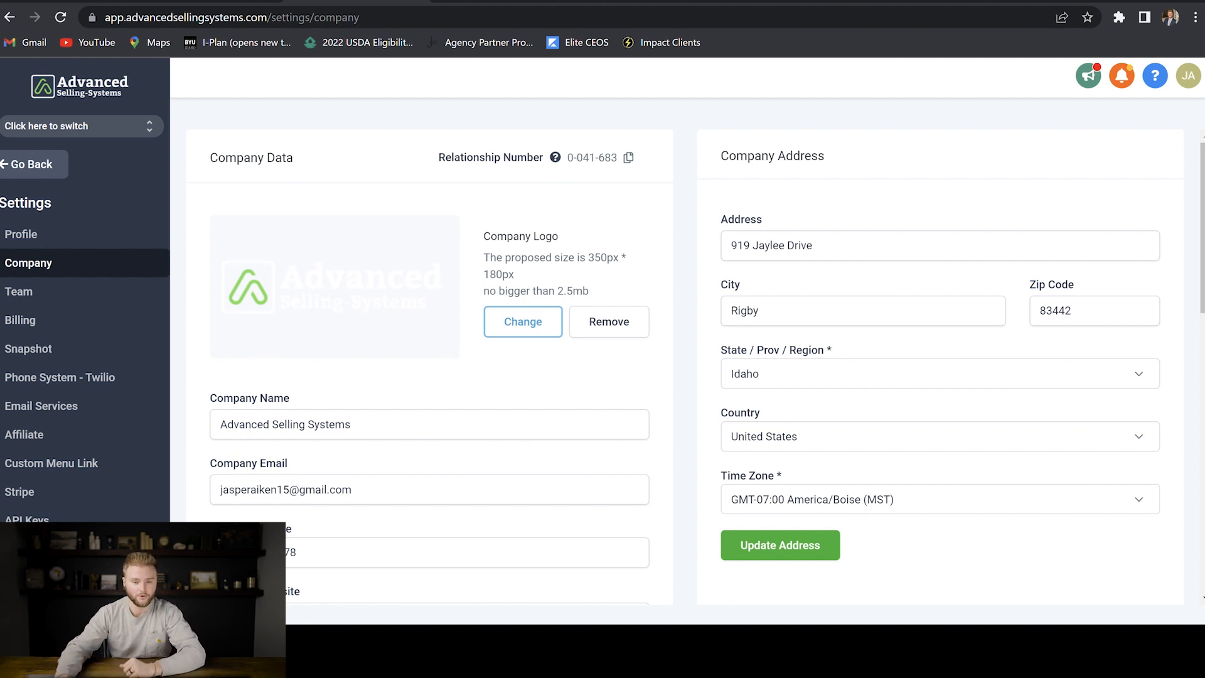
- Switch to Canva and download the 500 × 100 px logo design as a PNG with a transparent background
{"action": "left_click", "coordinate": [522, 2]}
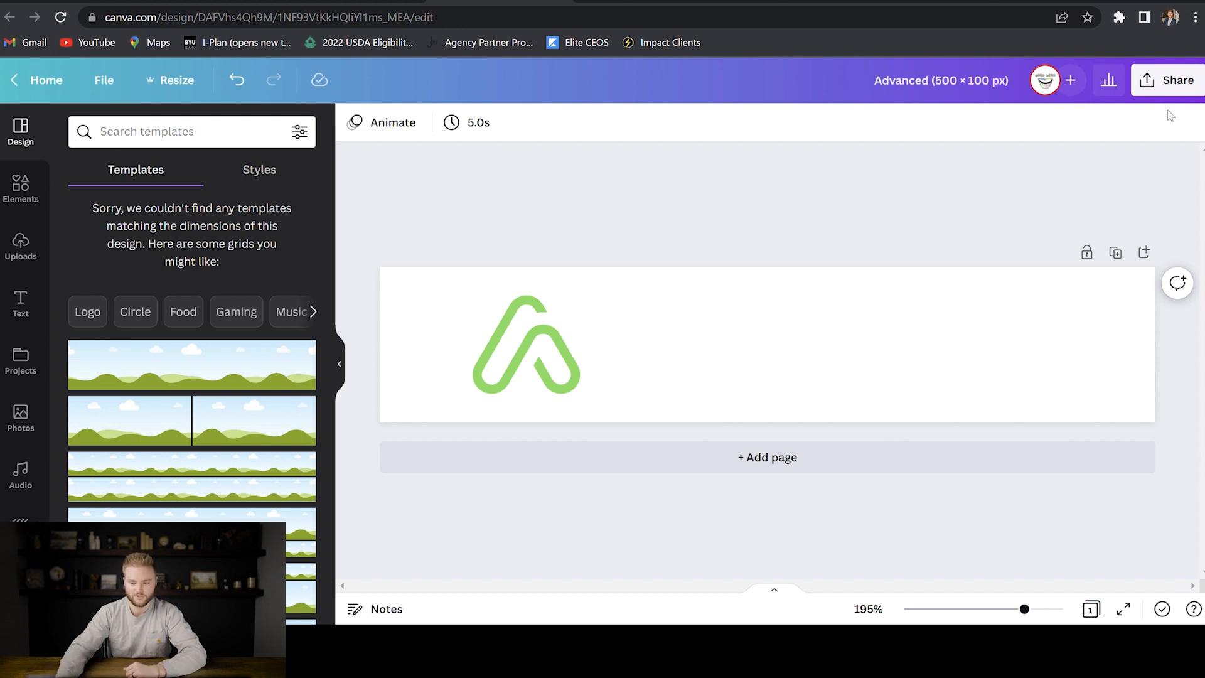
{"action": "left_click", "coordinate": [1173, 94]}
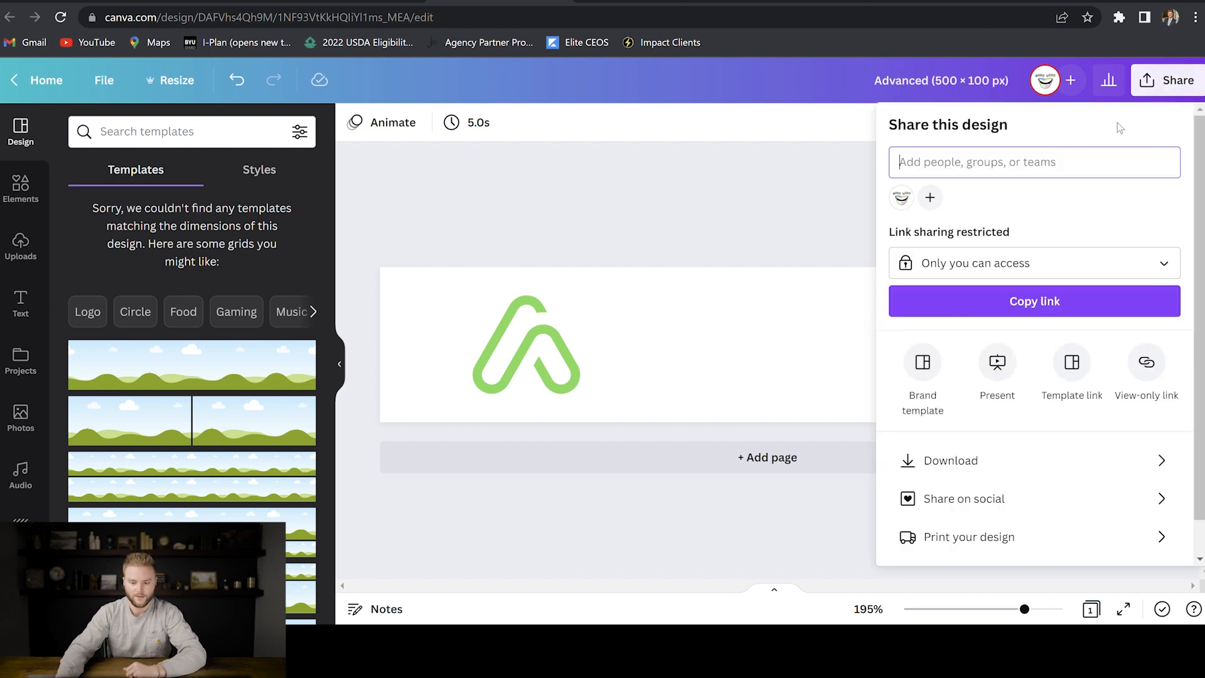
{"action": "left_click", "coordinate": [977, 460]}
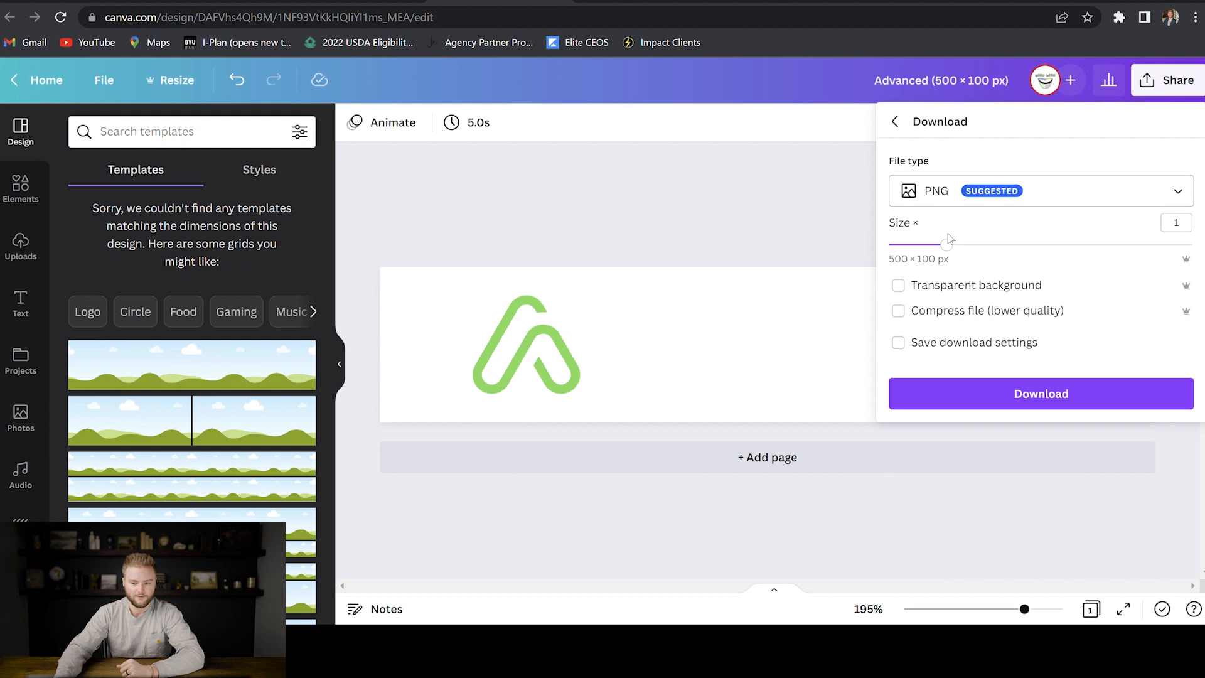
{"action": "left_click", "coordinate": [960, 290]}
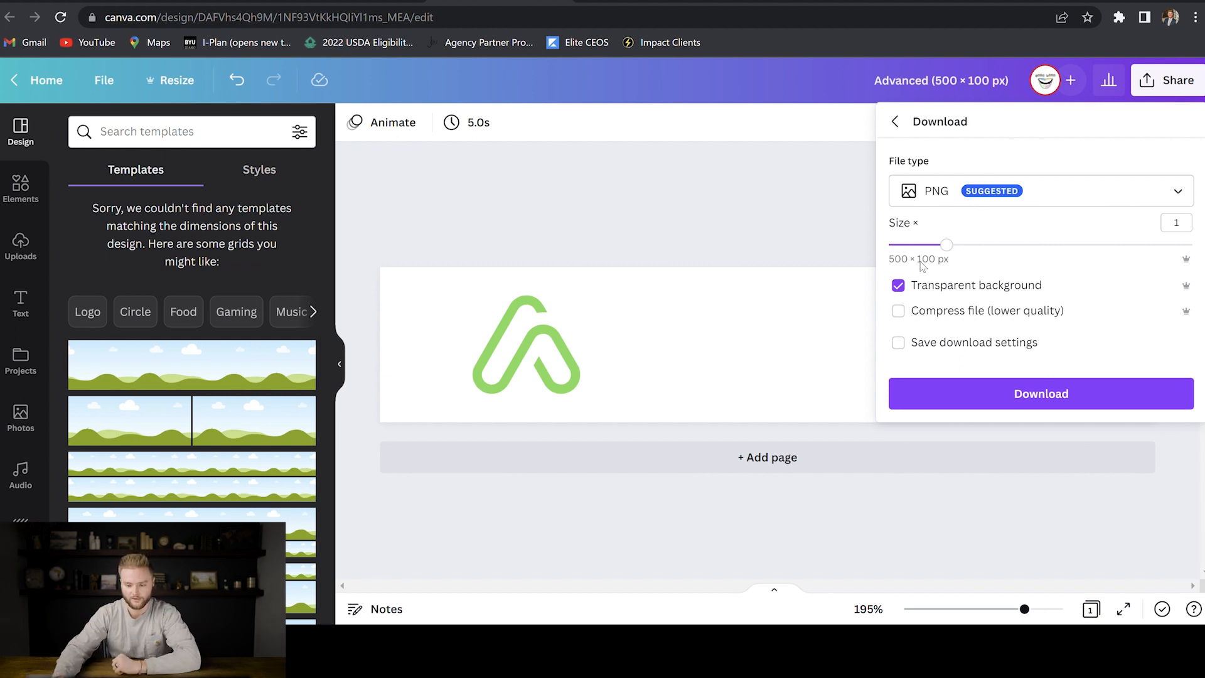
{"action": "left_click", "coordinate": [1045, 398]}
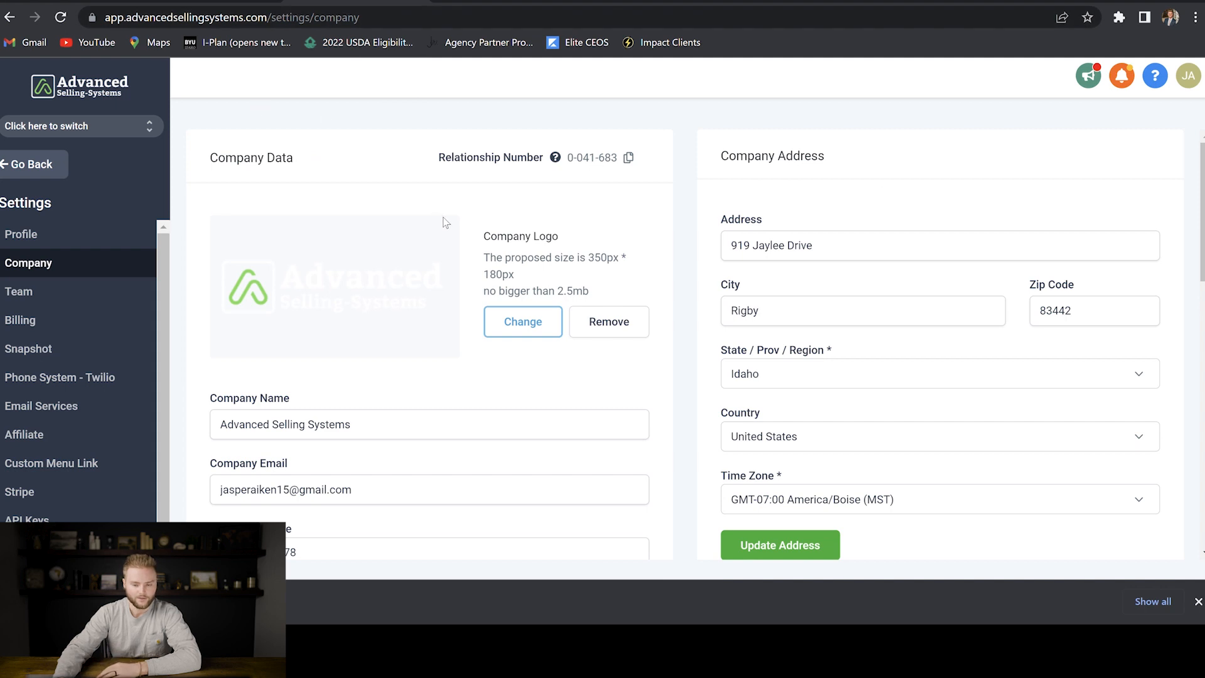
- Switch back to Advanced Selling Systems, open and dismiss the company logo chooser, and save the company data with the Dark theme
{"action": "left_click", "coordinate": [524, 333]}
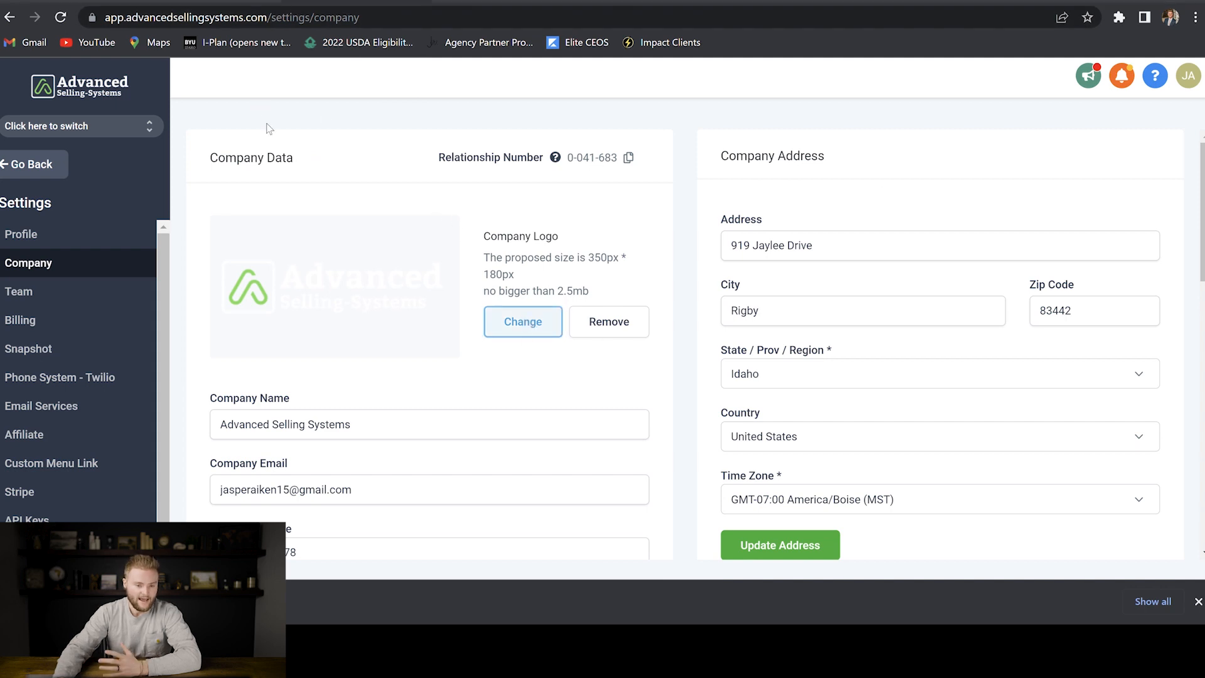
{"action": "left_click", "coordinate": [449, 331]}
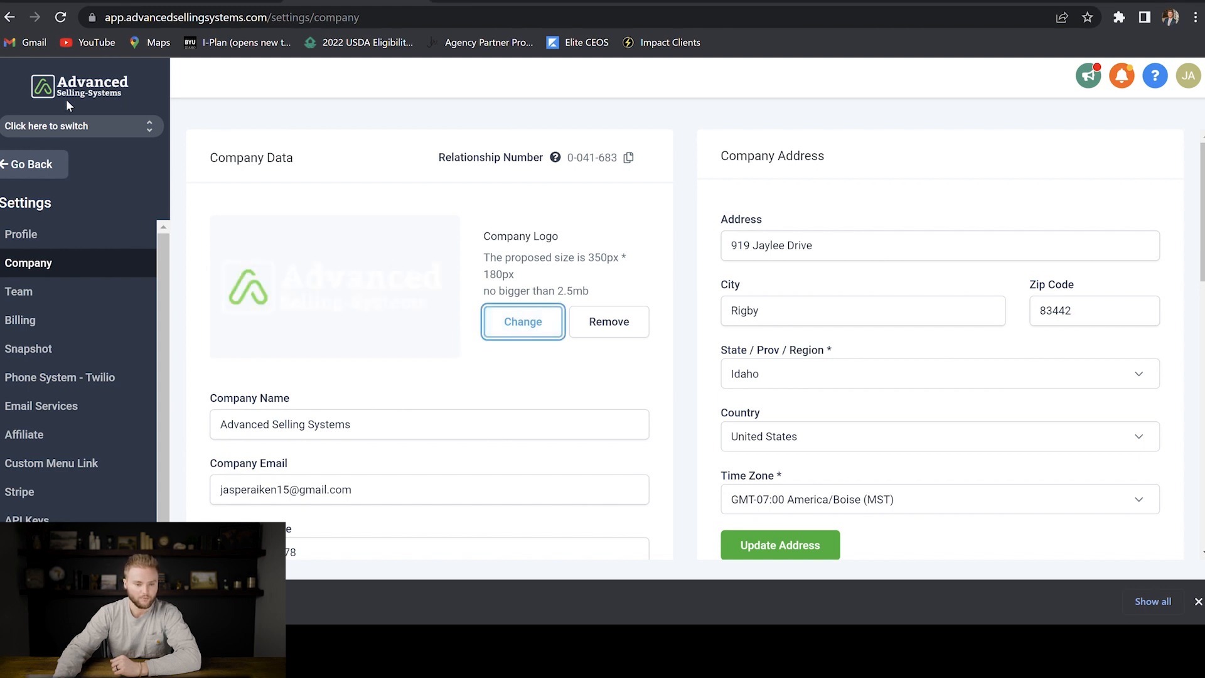
{"action": "scroll", "coordinate": [446, 276], "scroll_direction": "down", "scroll_amount": 15}
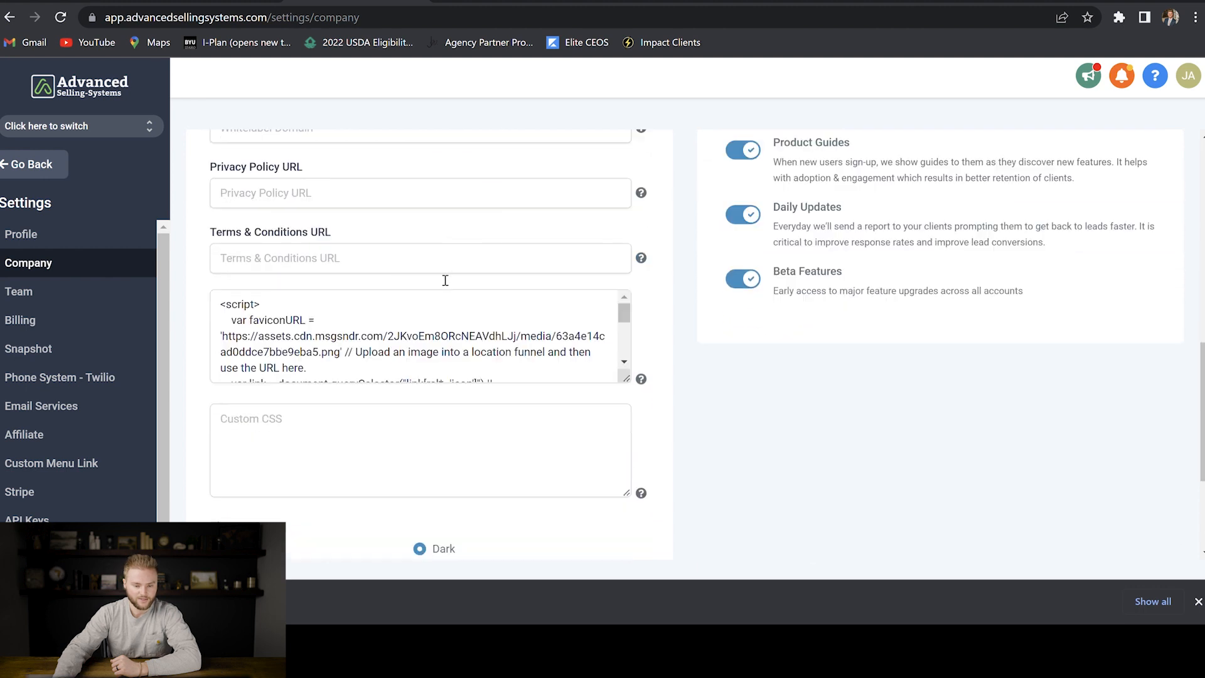
{"action": "left_click", "coordinate": [282, 508]}
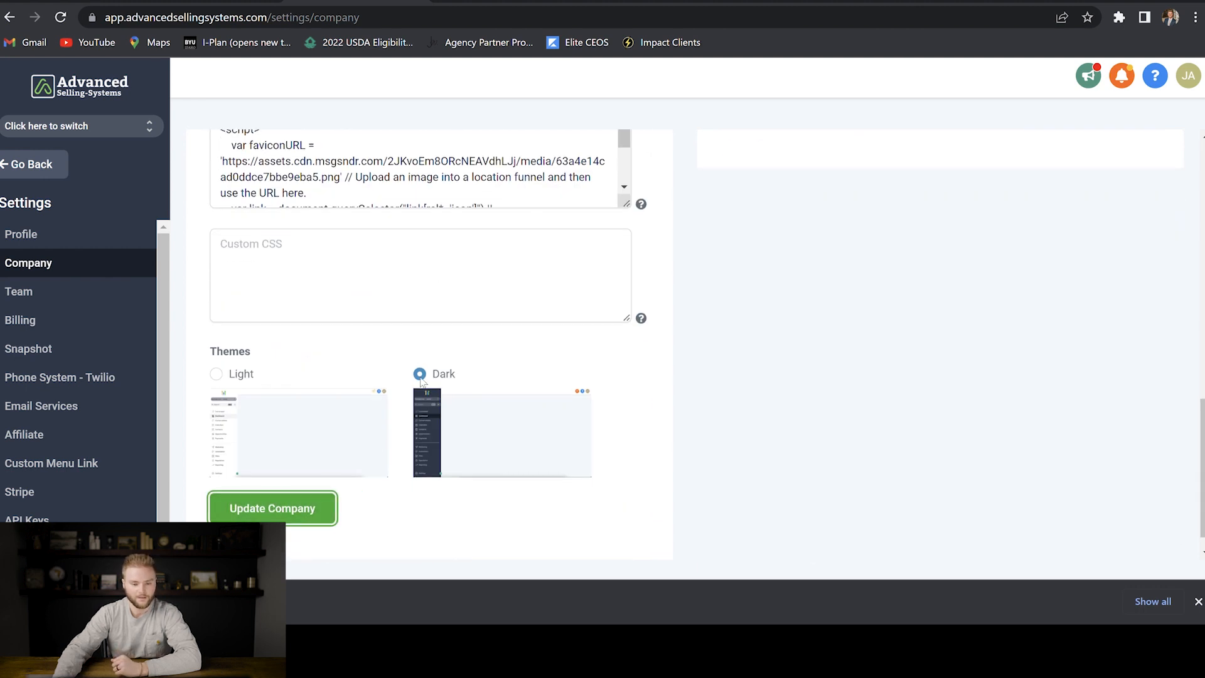
{"action": "scroll", "coordinate": [423, 375], "scroll_direction": "up", "scroll_amount": 5}
{"action": "scroll", "coordinate": [423, 372], "scroll_direction": "up", "scroll_amount": 8}
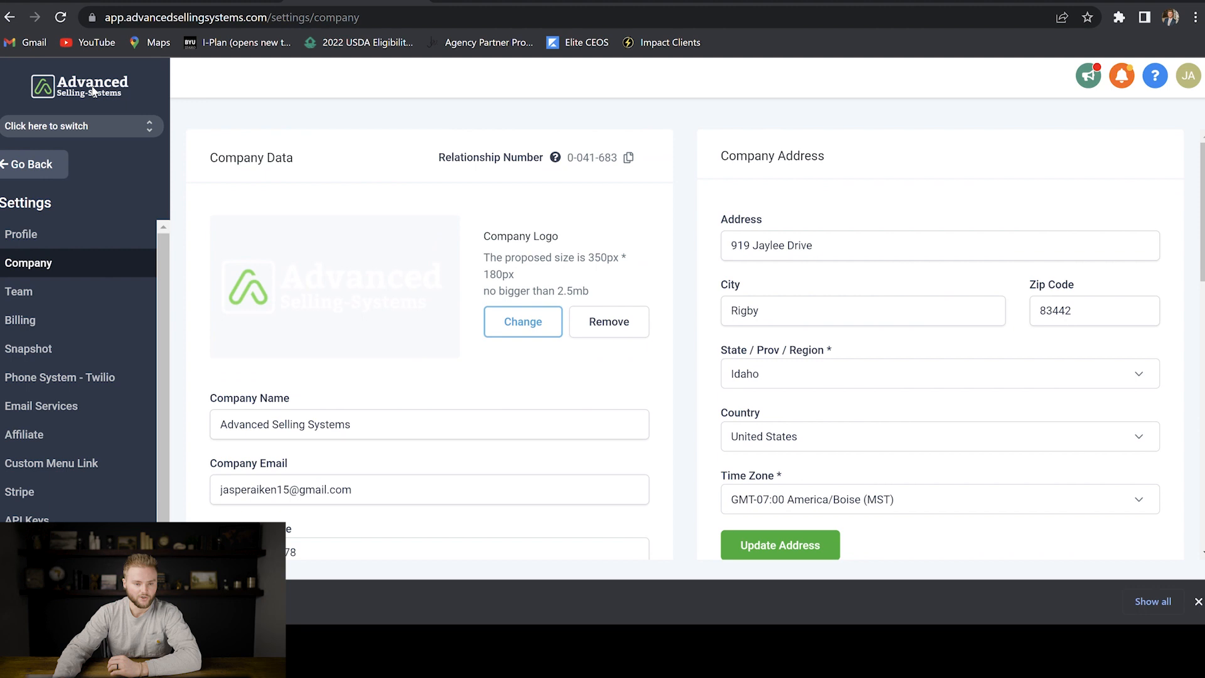
{"action": "scroll", "coordinate": [367, 272], "scroll_direction": "down", "scroll_amount": 15}
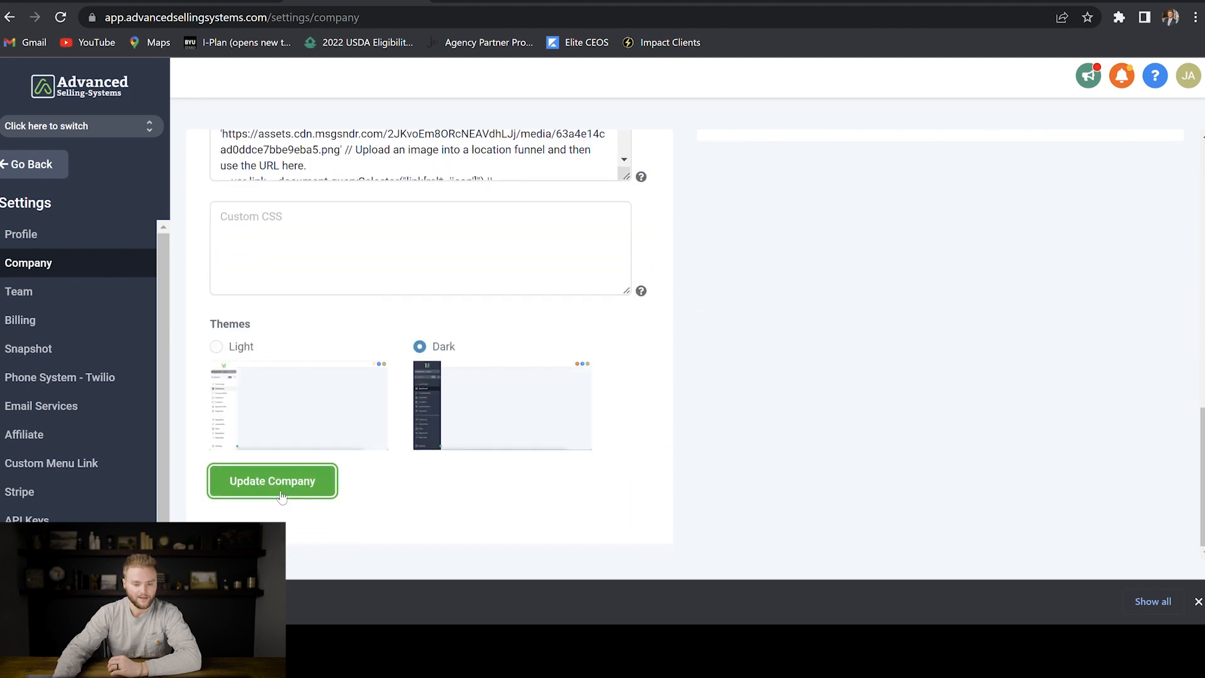
{"action": "scroll", "coordinate": [352, 397], "scroll_direction": "up", "scroll_amount": 15}
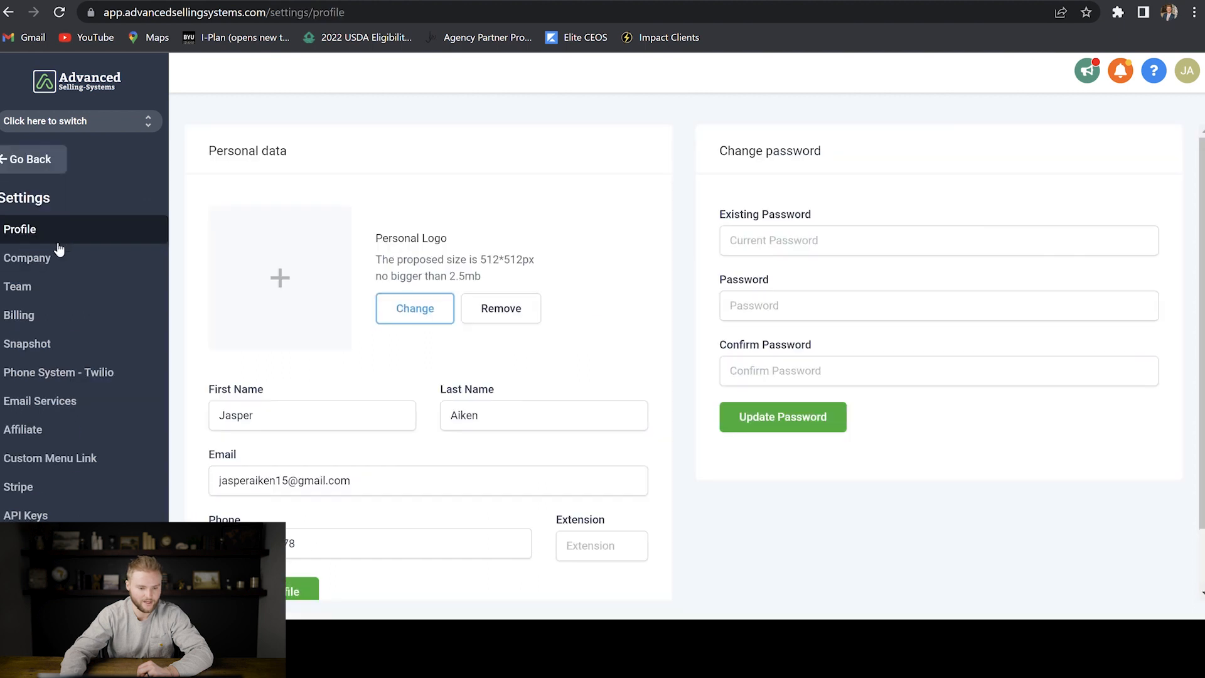
- Open the Company settings at the custom code fields, and check the 500 × 500 px favicon design in Canva before returning
{"action": "left_click", "coordinate": [55, 257]}
{"action": "scroll", "coordinate": [301, 359], "scroll_direction": "down", "scroll_amount": 8}
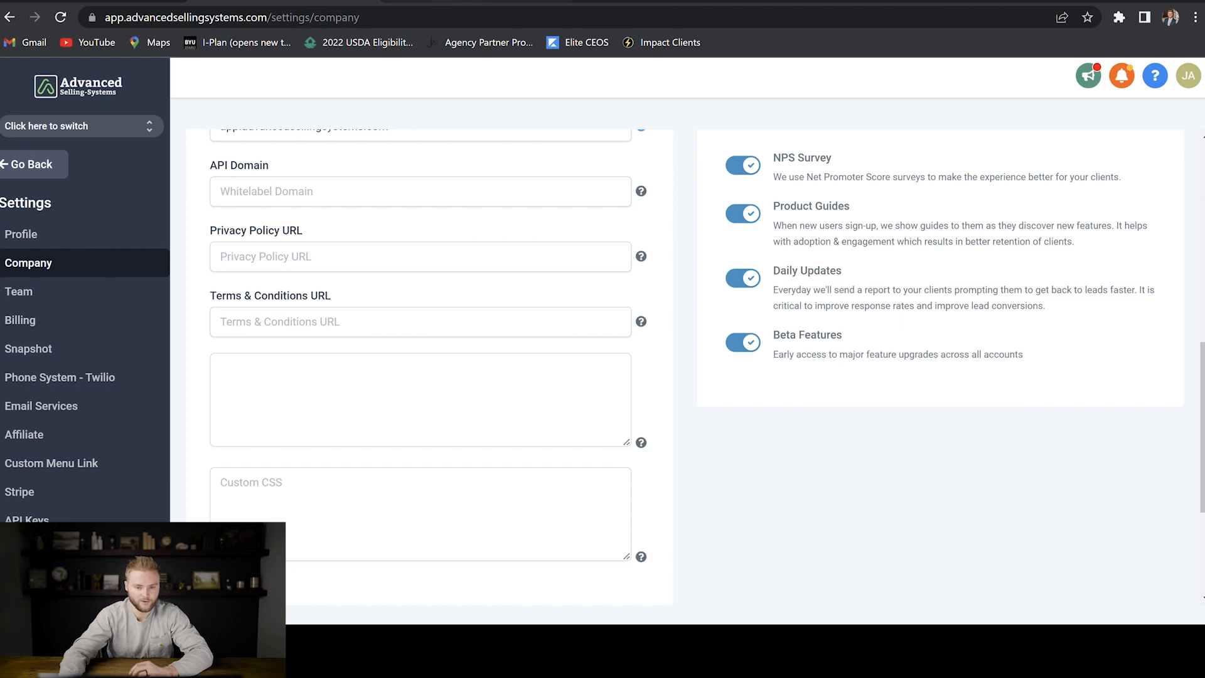
{"action": "left_click", "coordinate": [459, 1]}
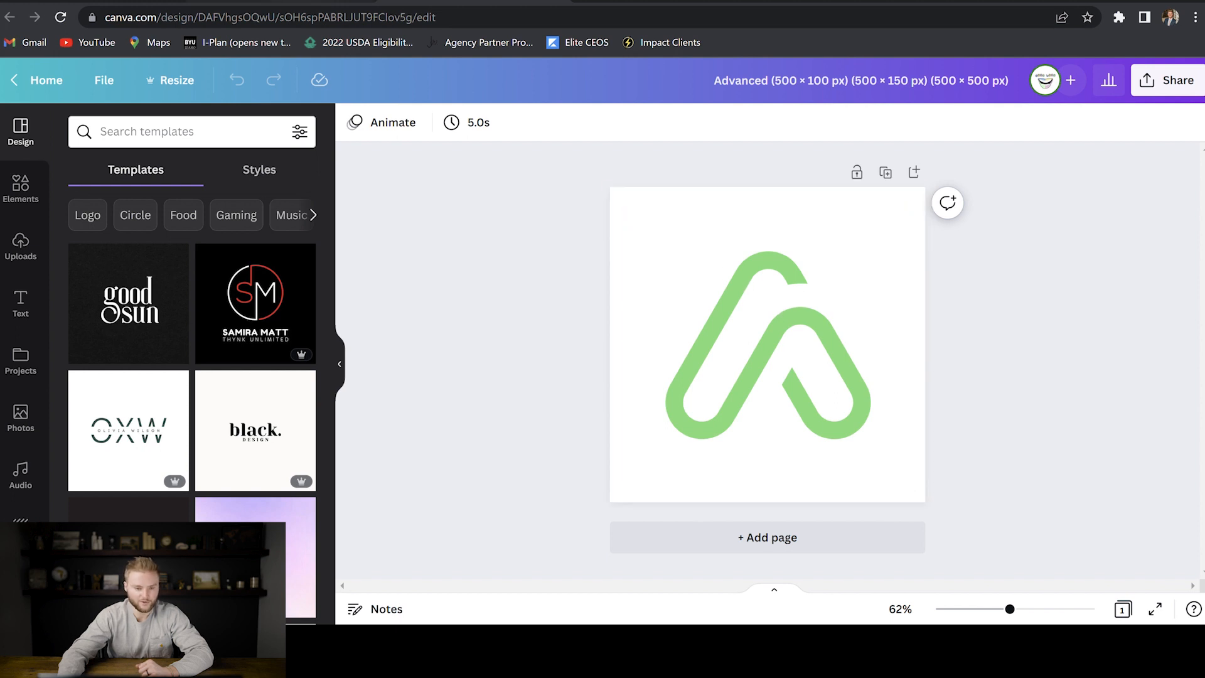
{"action": "left_click", "coordinate": [283, 1]}
- Switch from the agency view to the Advanced Selling Systems Appts sub-account
{"action": "left_click", "coordinate": [150, 127]}
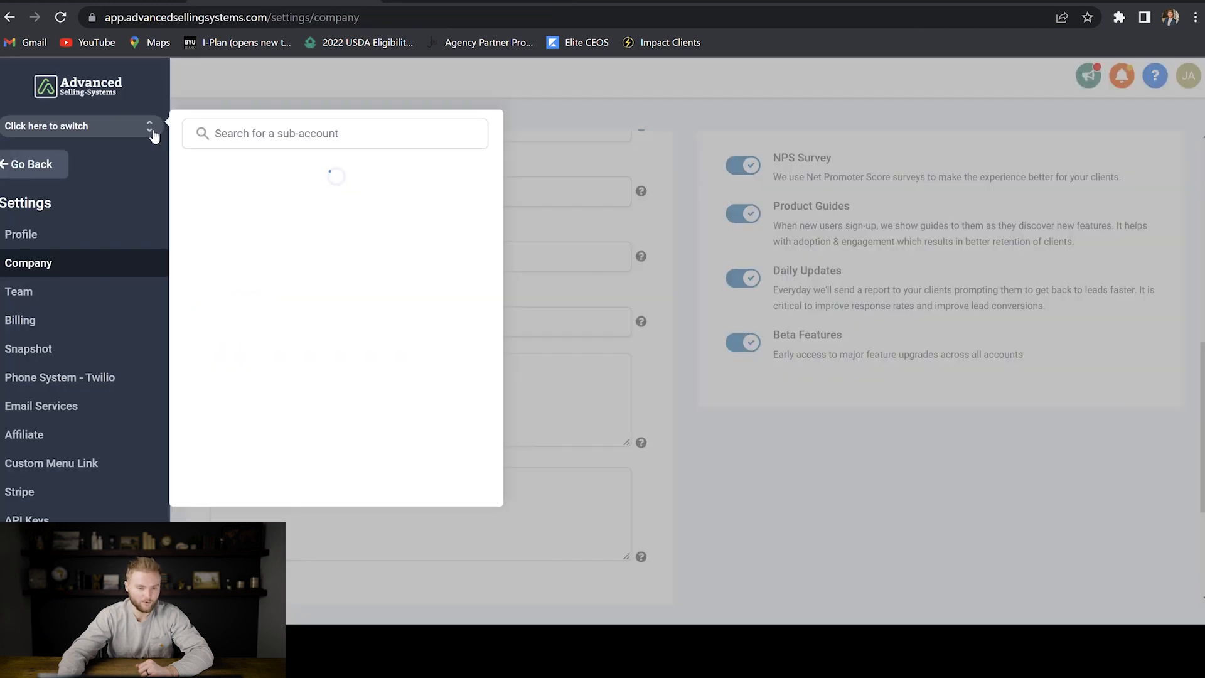
{"action": "left_click", "coordinate": [281, 209]}
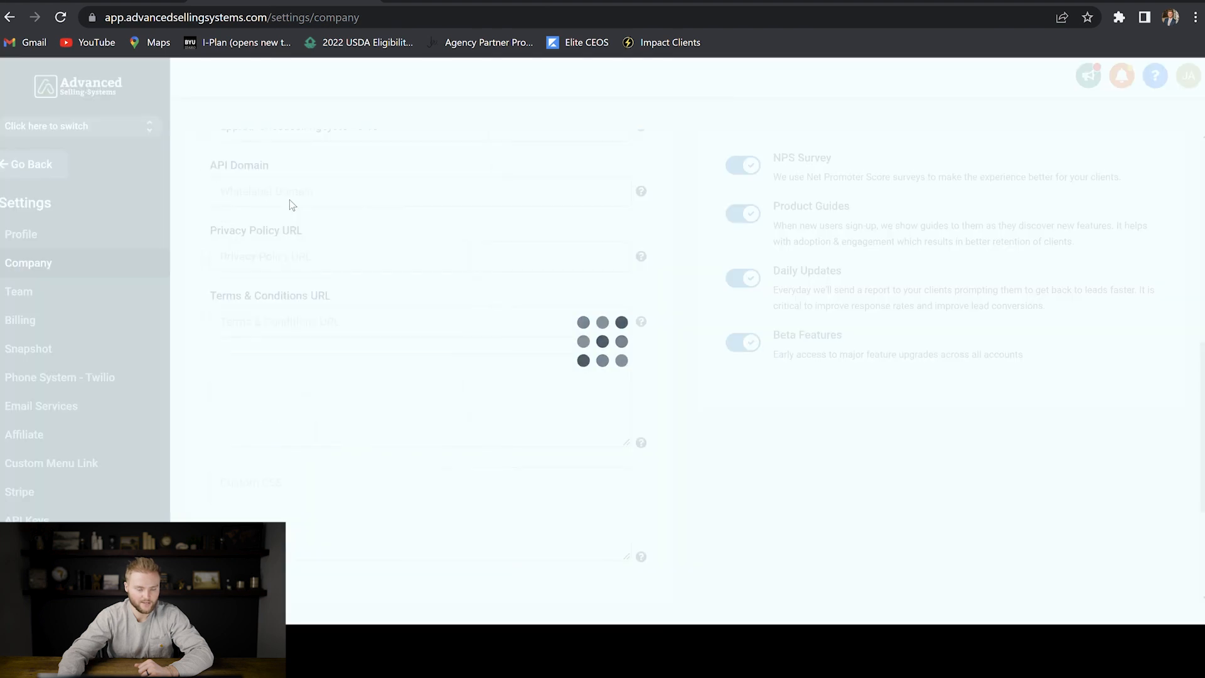
{"action": "scroll", "coordinate": [613, 276], "scroll_direction": "down", "scroll_amount": 1}
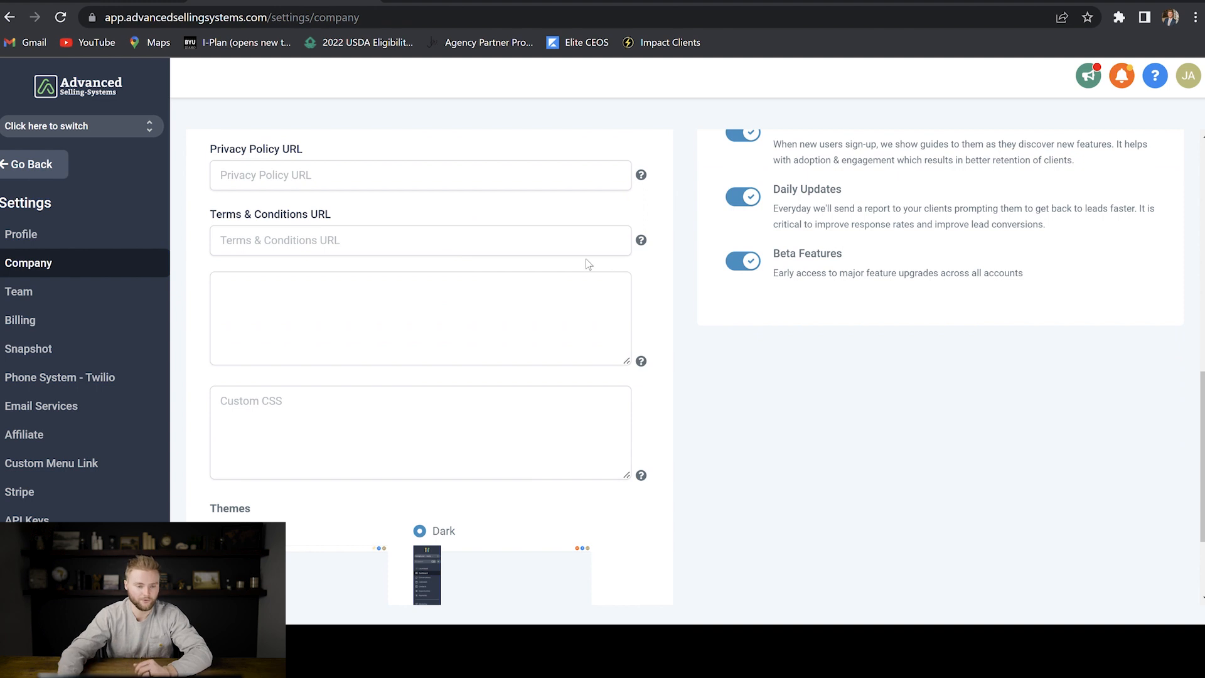
{"action": "left_click", "coordinate": [149, 133]}
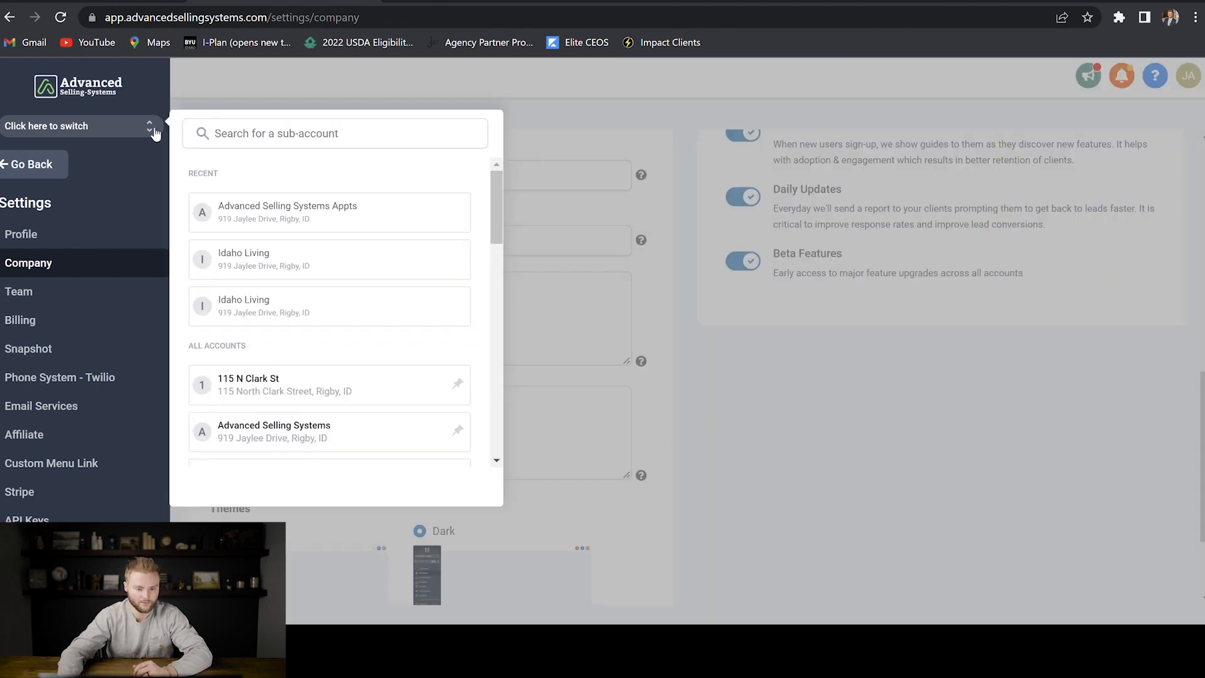
{"action": "left_click", "coordinate": [274, 204]}
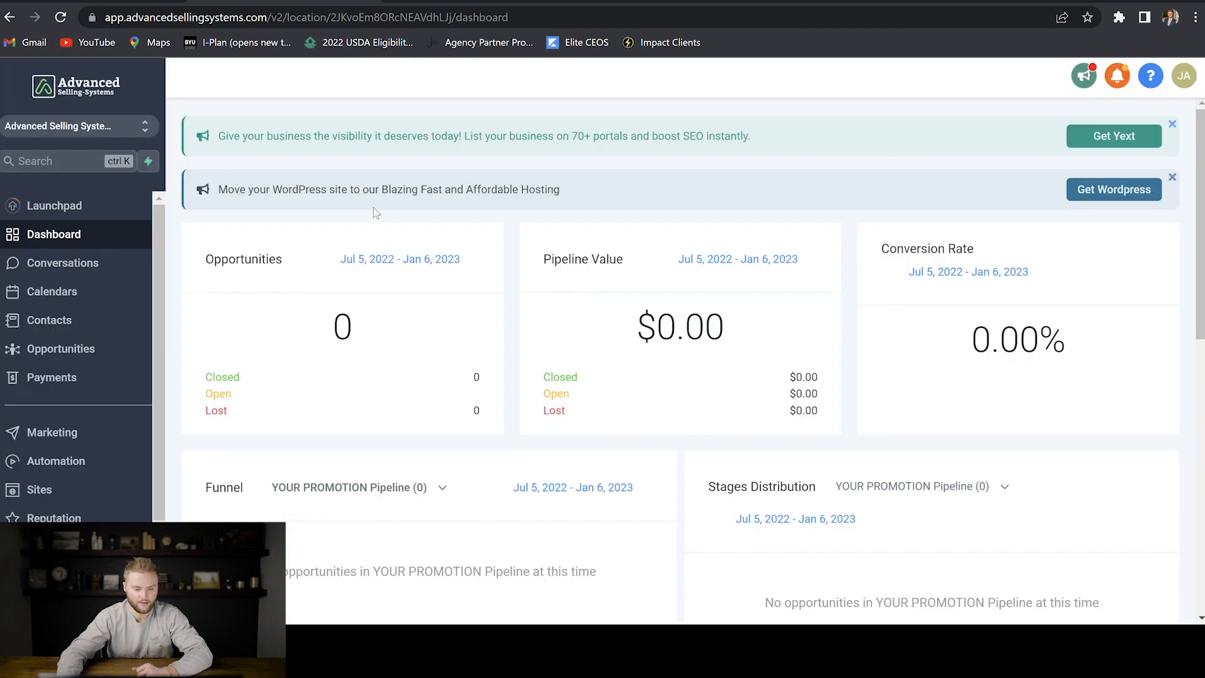
- Open the Booking Funnel under the sub-account's Sites and edit its landing page in the page builder
{"action": "left_click", "coordinate": [95, 489]}
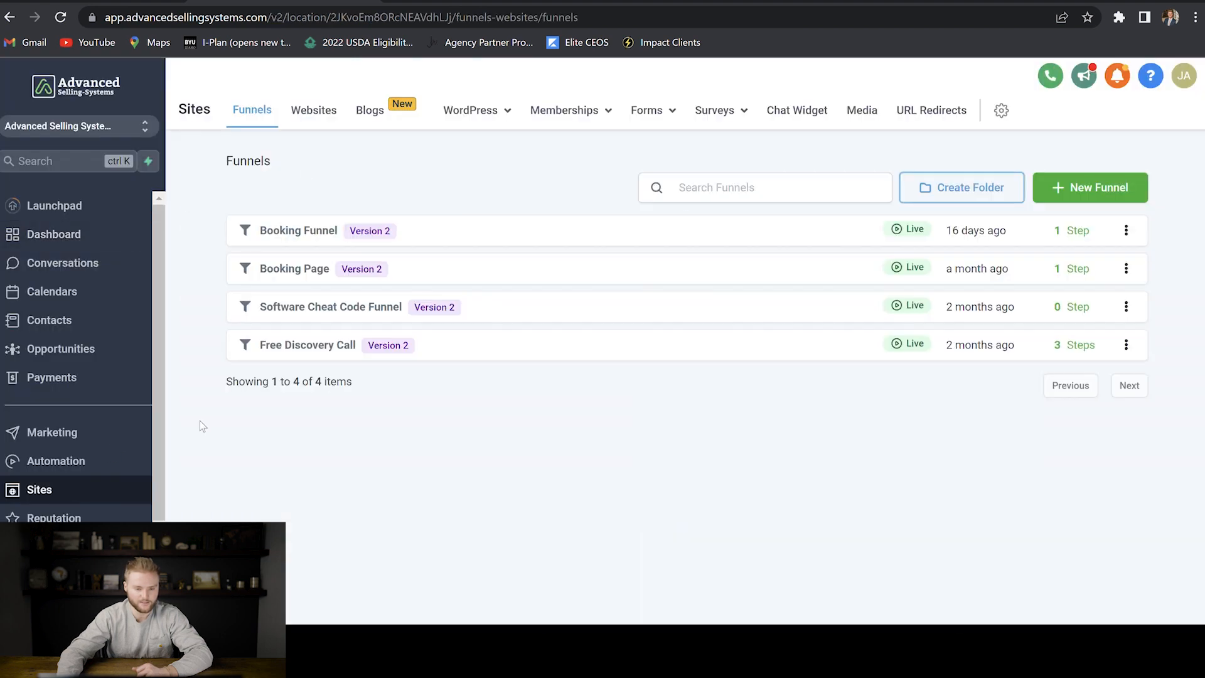
{"action": "left_click", "coordinate": [300, 231]}
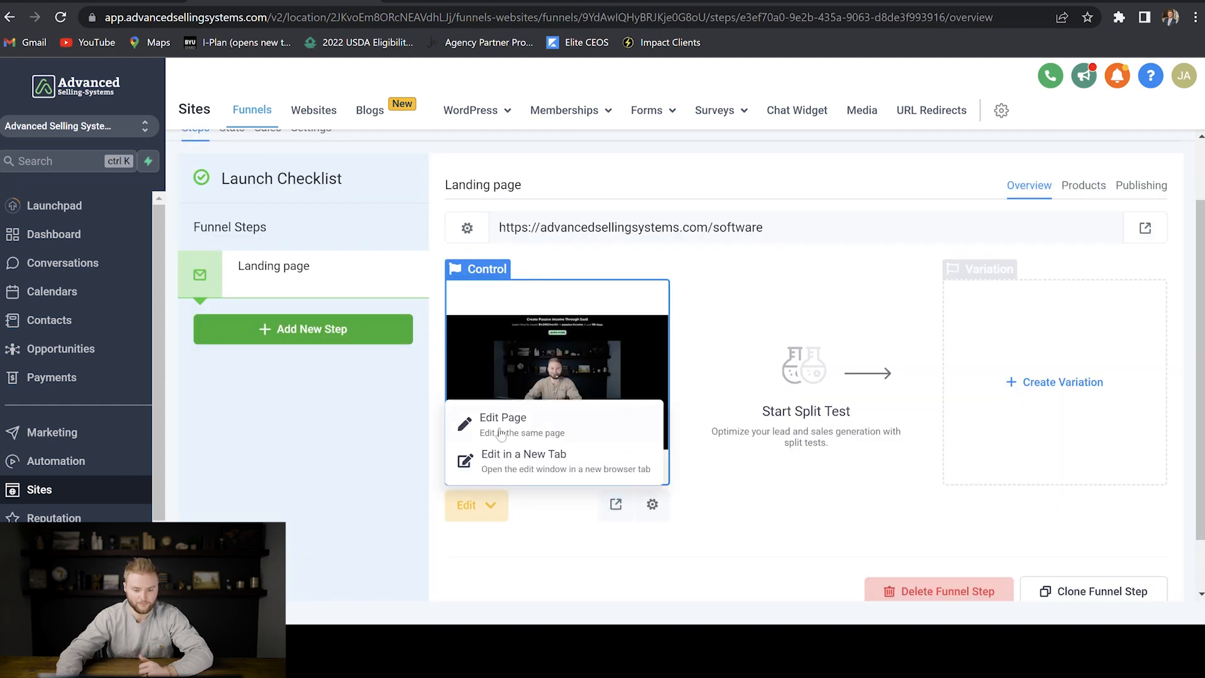
{"action": "left_click", "coordinate": [498, 379]}
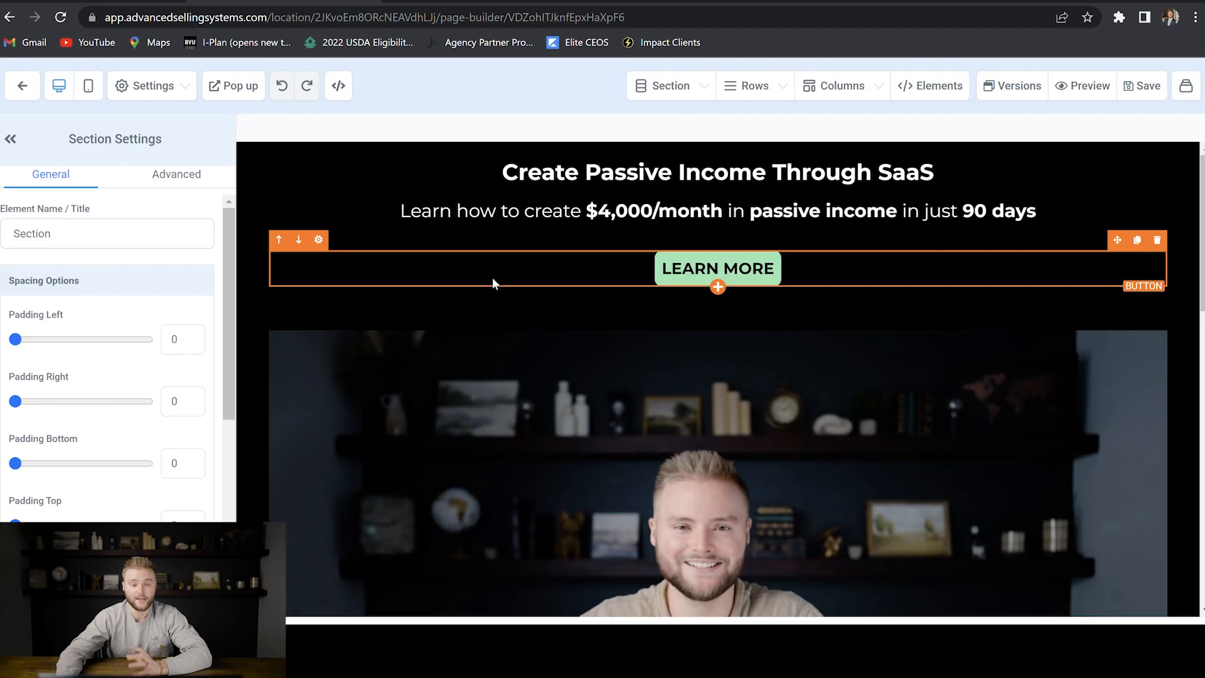
- Add an Image element below the LEARN MORE button on the landing page
{"action": "left_click", "coordinate": [718, 288]}
{"action": "scroll", "coordinate": [979, 345], "scroll_direction": "down", "scroll_amount": 5}
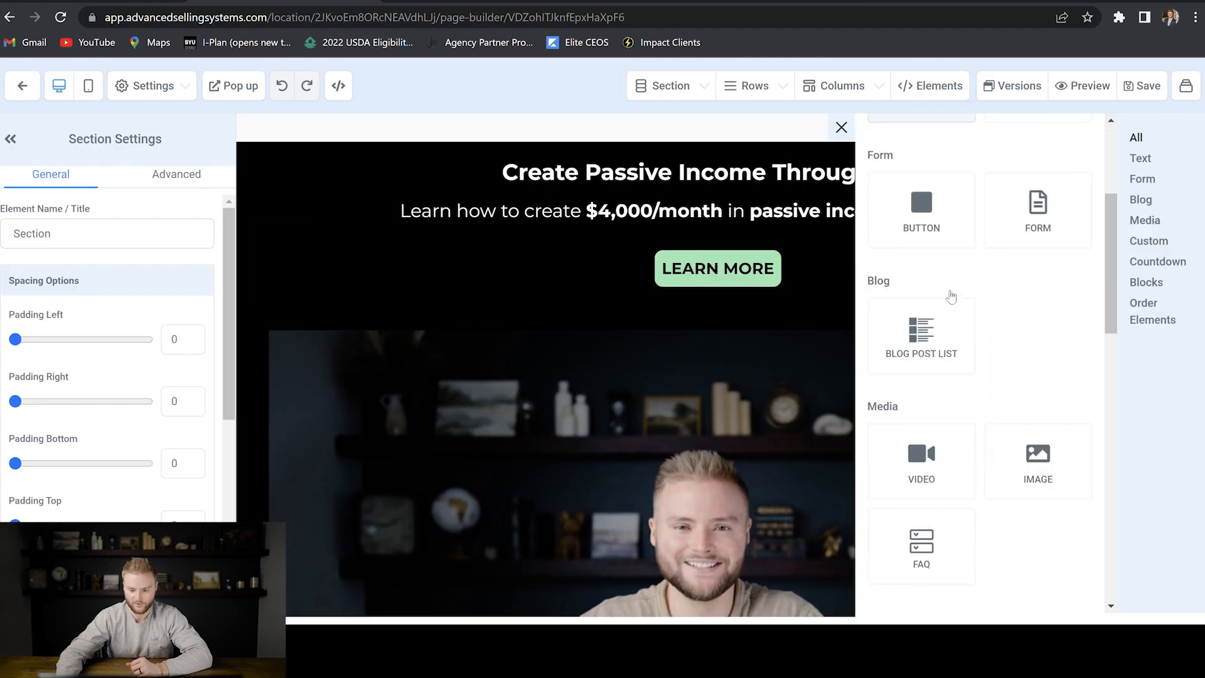
{"action": "left_click", "coordinate": [1037, 380]}
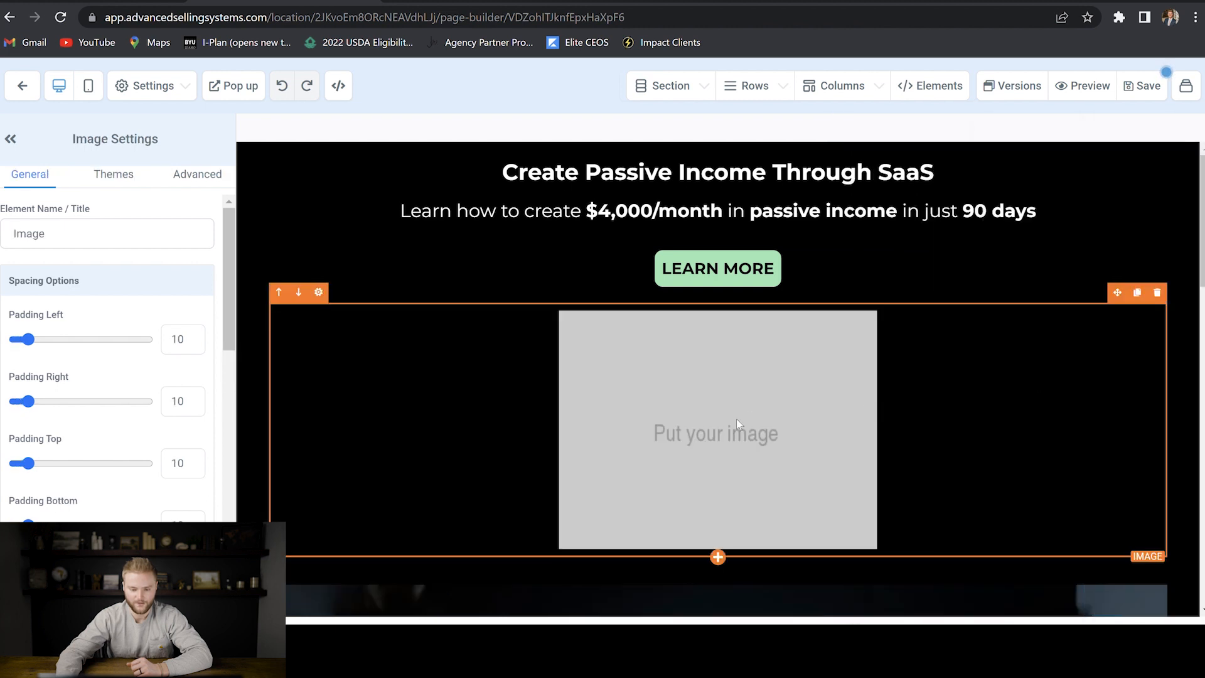
- Set the new image's source to the green logo file Advanced (500 × 100 px) from the media library
{"action": "left_click_drag", "start_coordinate": [228, 292], "coordinate": [216, 490]}
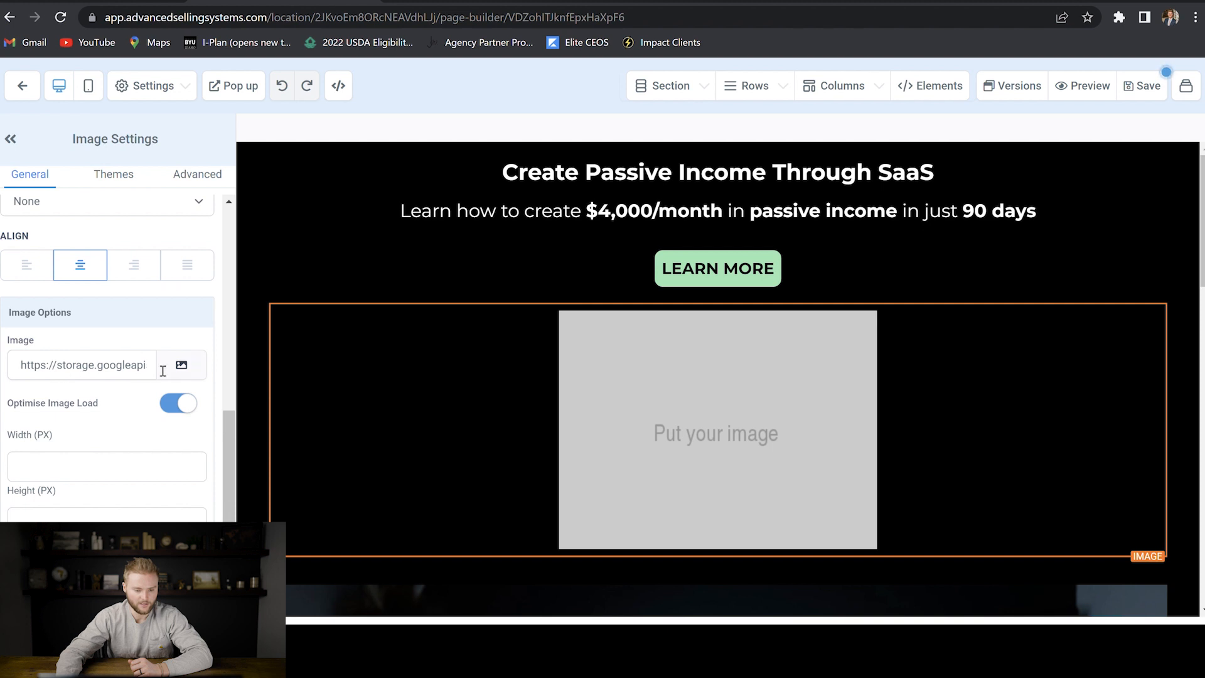
{"action": "left_click", "coordinate": [182, 366]}
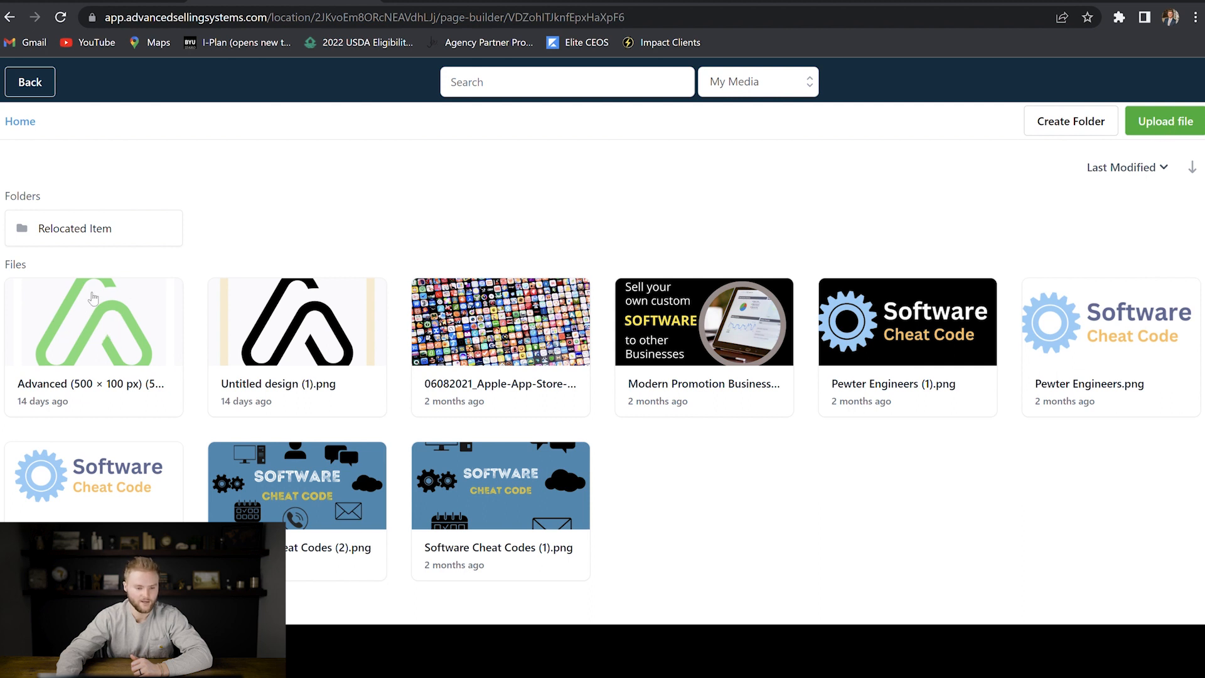
{"action": "left_click", "coordinate": [103, 321]}
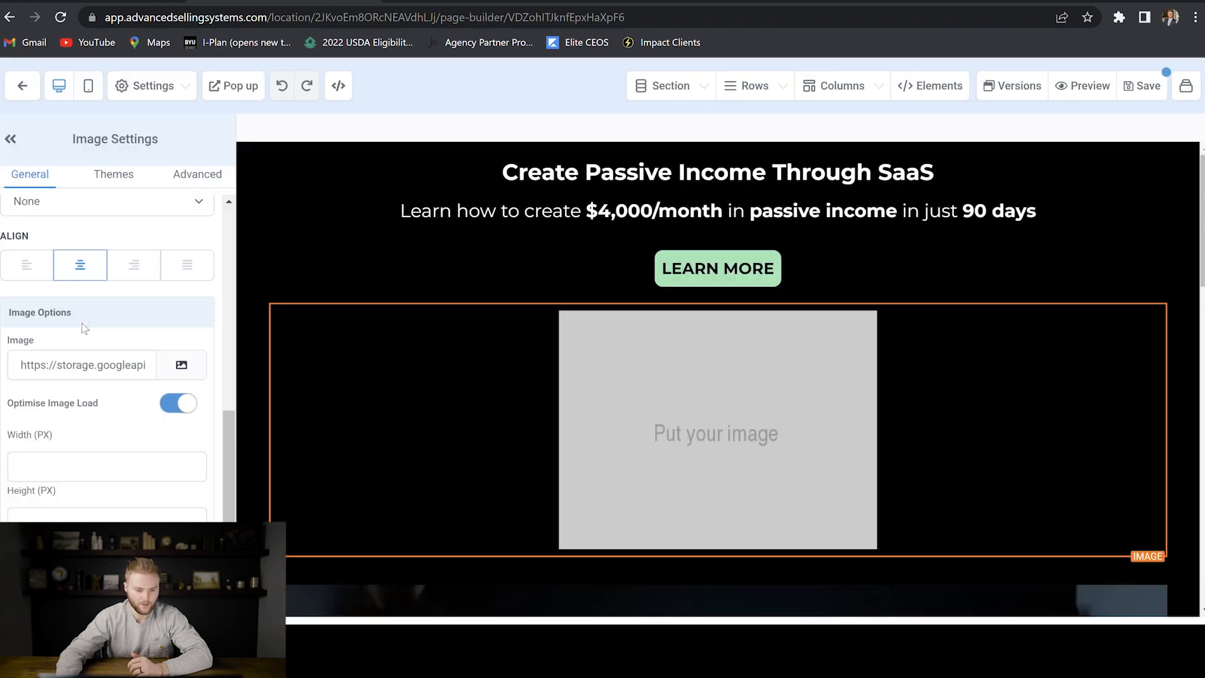
{"action": "scroll", "coordinate": [700, 407], "scroll_direction": "down", "scroll_amount": 1}
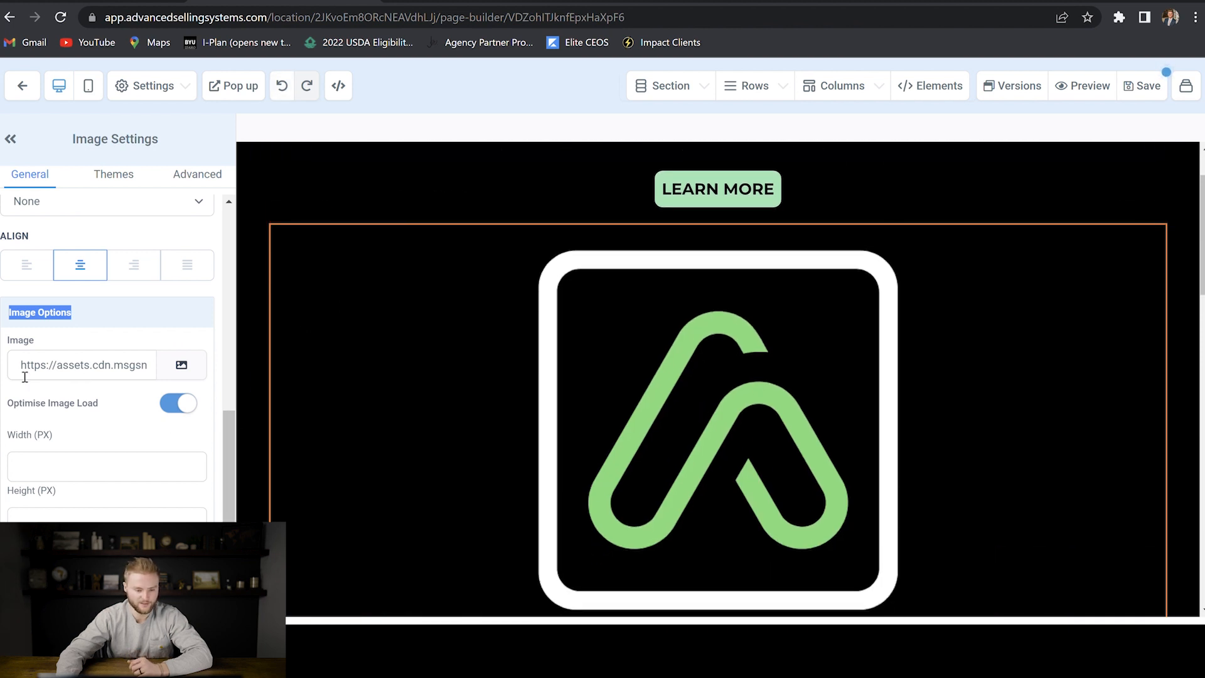
- Copy the logo image's URL from the image options and return to the agency's Company settings
{"action": "left_click", "coordinate": [56, 373]}
{"action": "key", "text": "ctrl+a"}
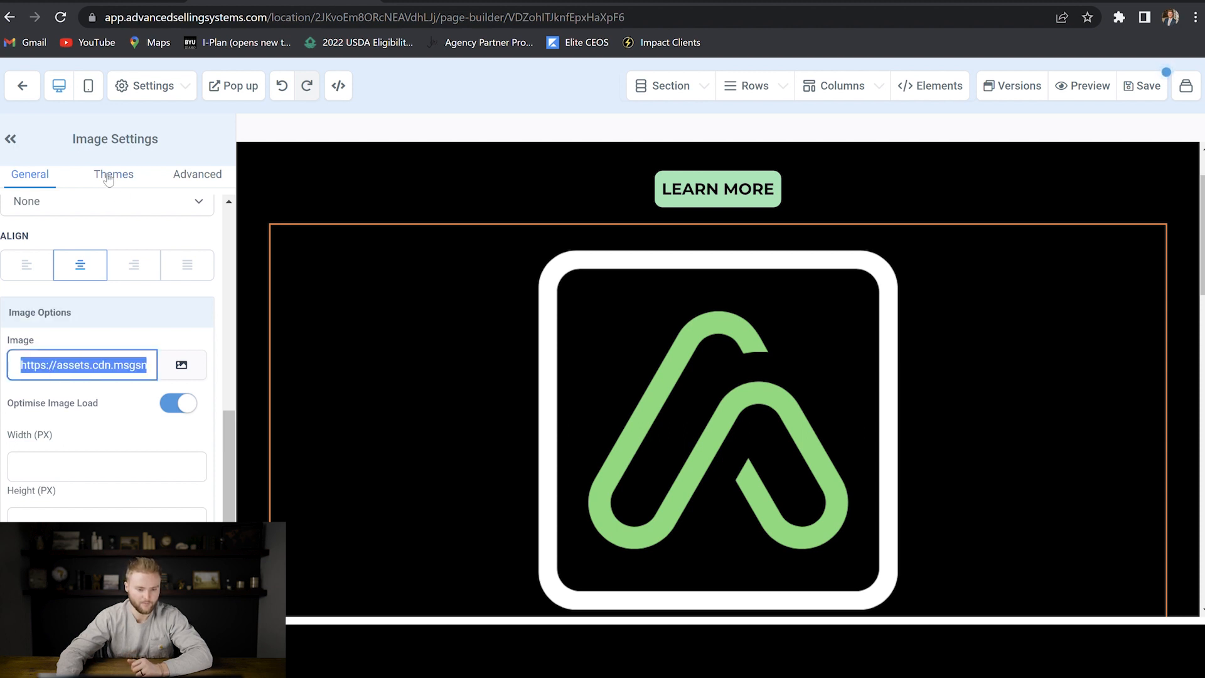
{"action": "scroll", "coordinate": [269, 253], "scroll_direction": "up", "scroll_amount": 1}
{"action": "left_click", "coordinate": [27, 86]}
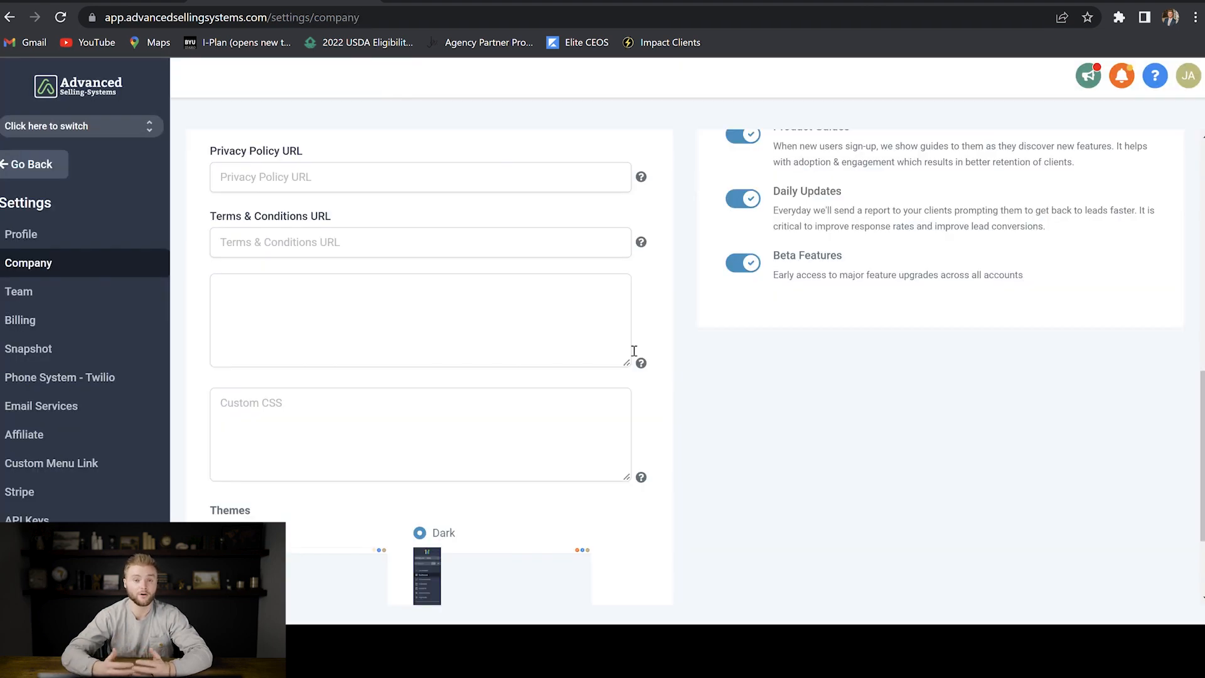
- Copy the favicon script from its source and paste it into the empty code field above Custom CSS
{"action": "left_click", "coordinate": [260, 292]}
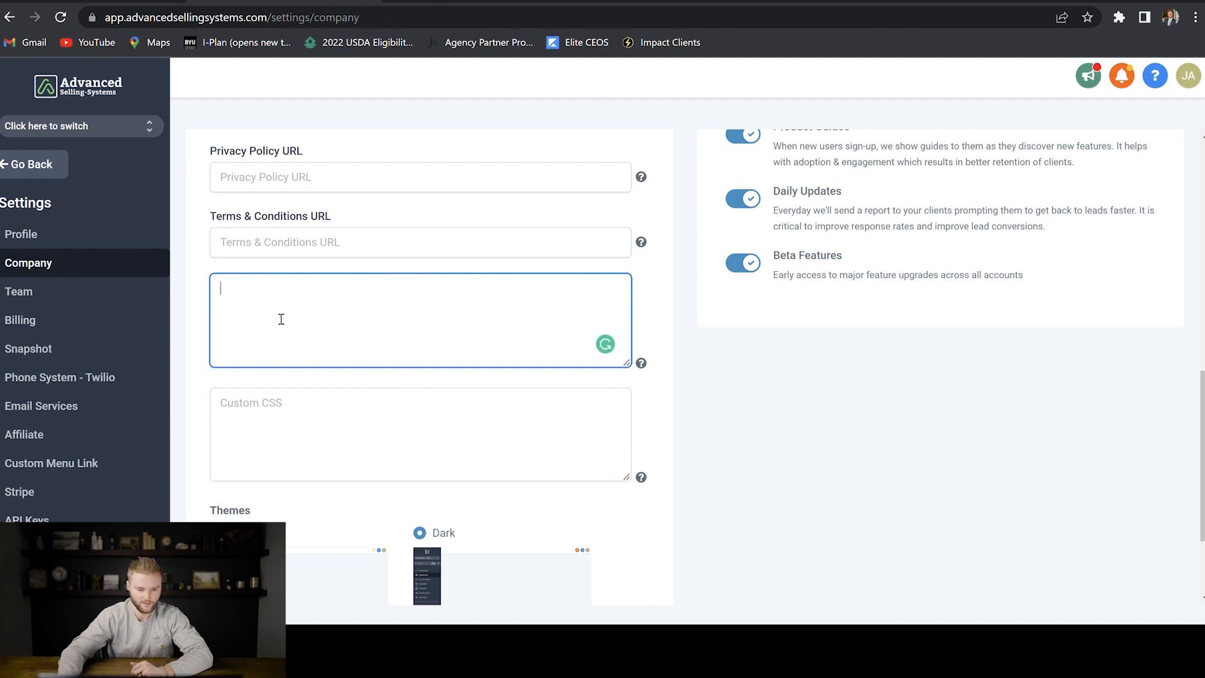
{"action": "left_click", "coordinate": [904, 646]}
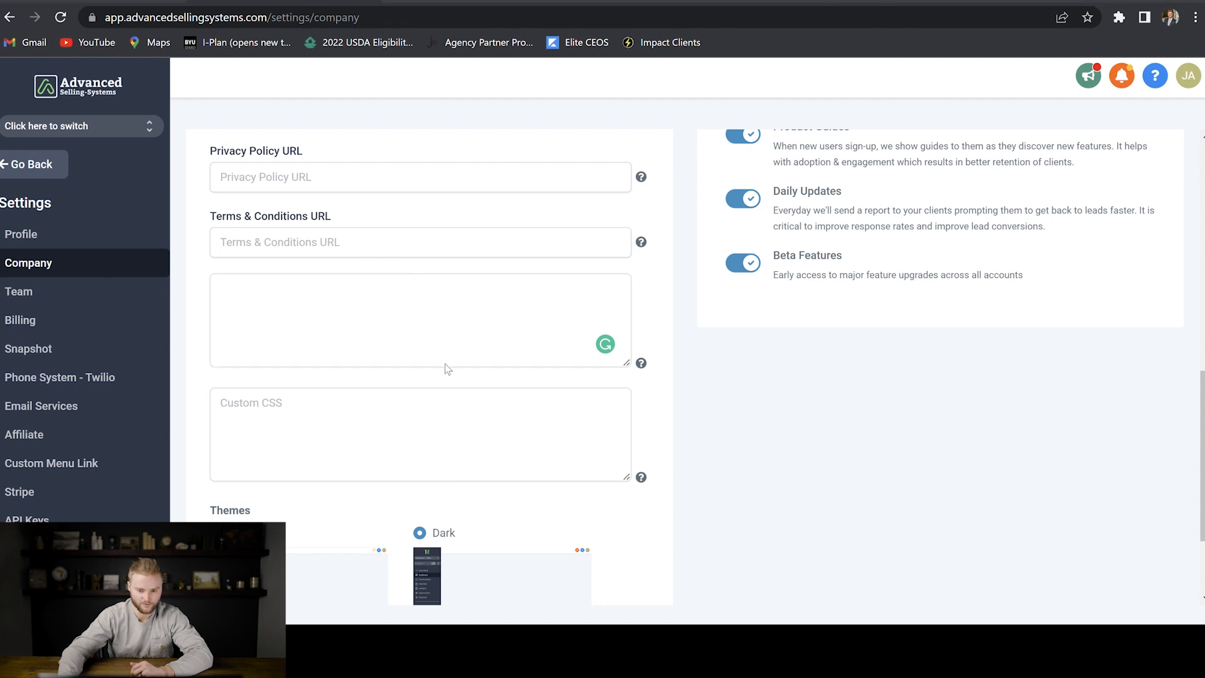
{"action": "left_click", "coordinate": [296, 359]}
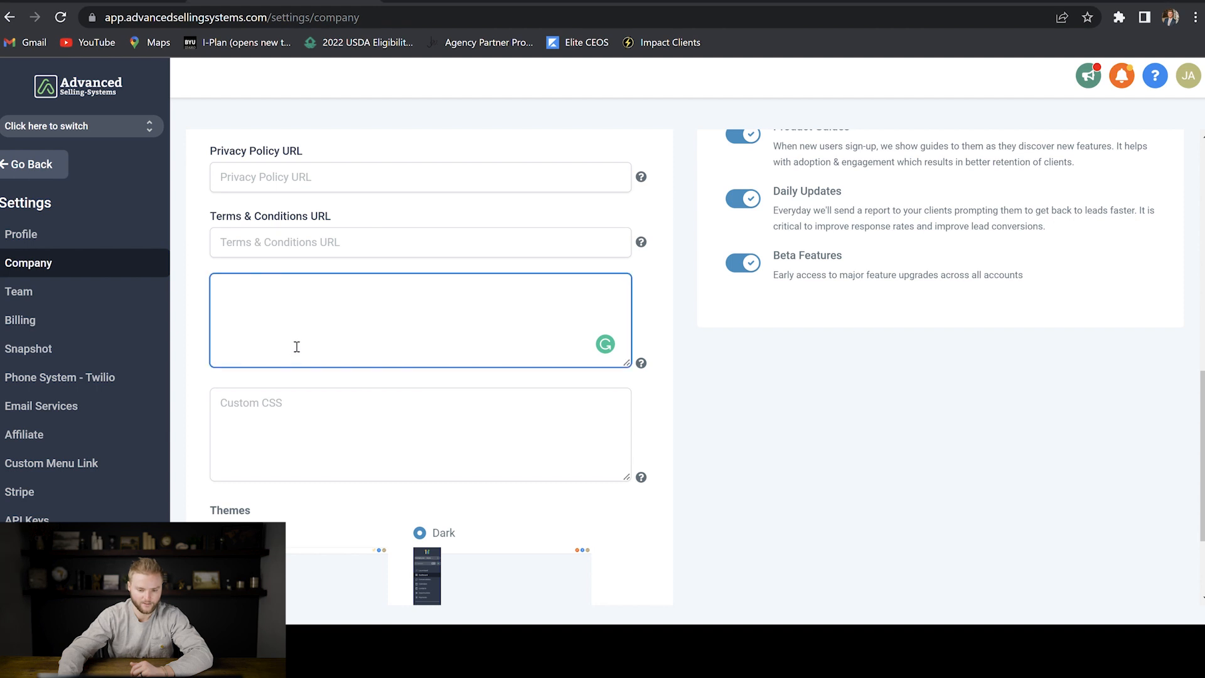
{"action": "key", "text": "ctrl+v"}
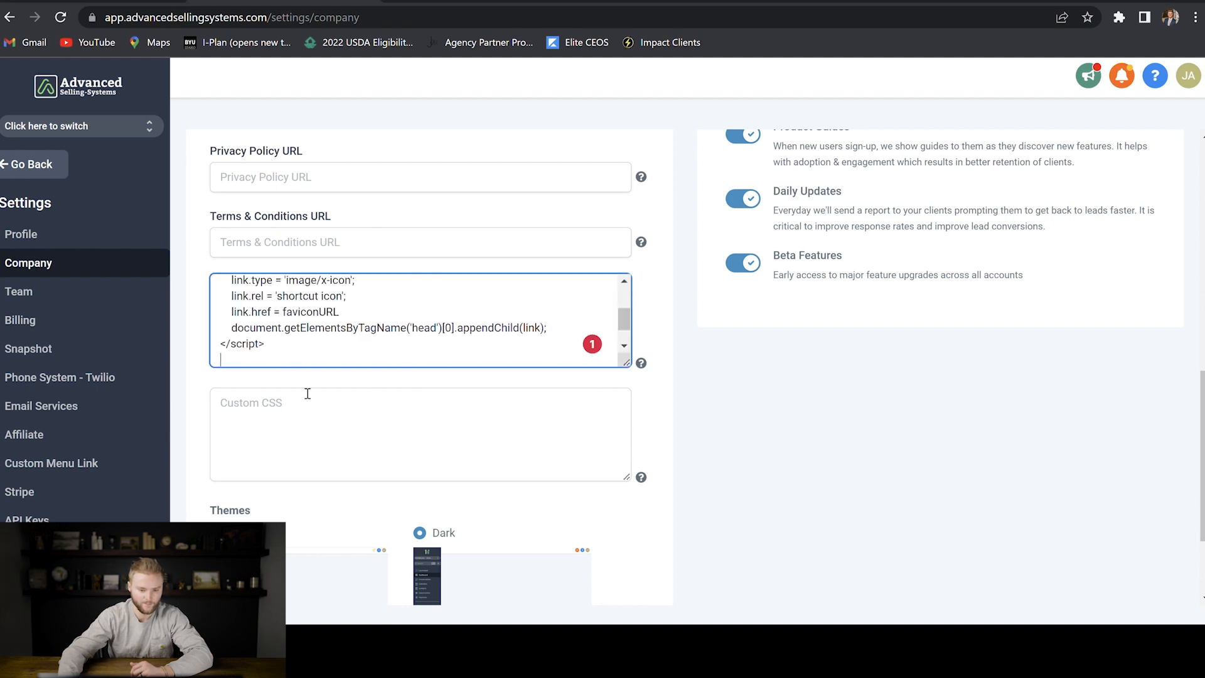
{"action": "scroll", "coordinate": [234, 293], "scroll_direction": "down", "scroll_amount": 5}
{"action": "scroll", "coordinate": [295, 317], "scroll_direction": "up", "scroll_amount": 5}
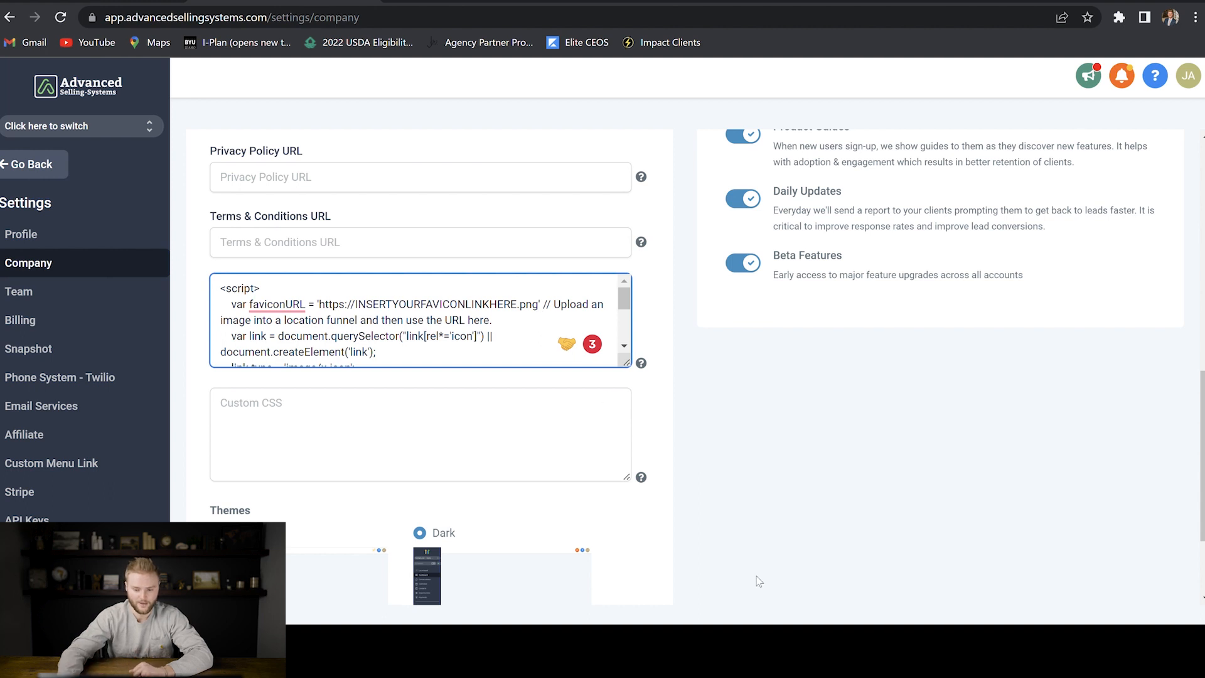
{"action": "left_click", "coordinate": [546, 490]}
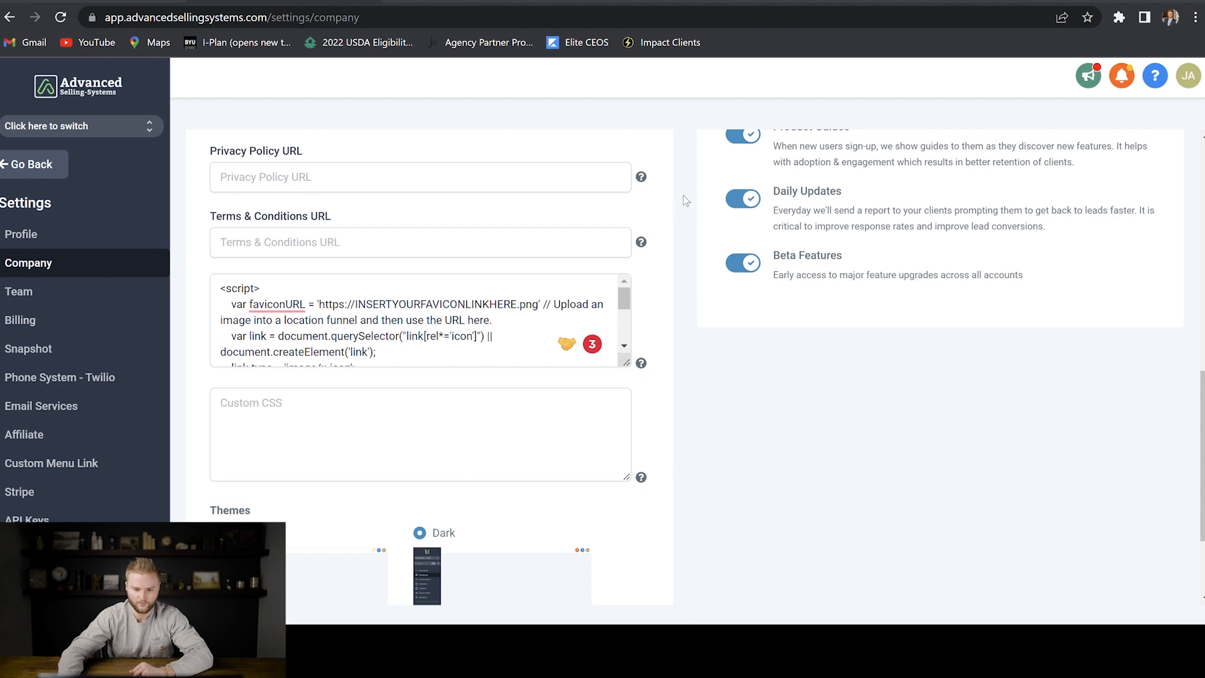
{"action": "key", "text": "alt+Tab"}
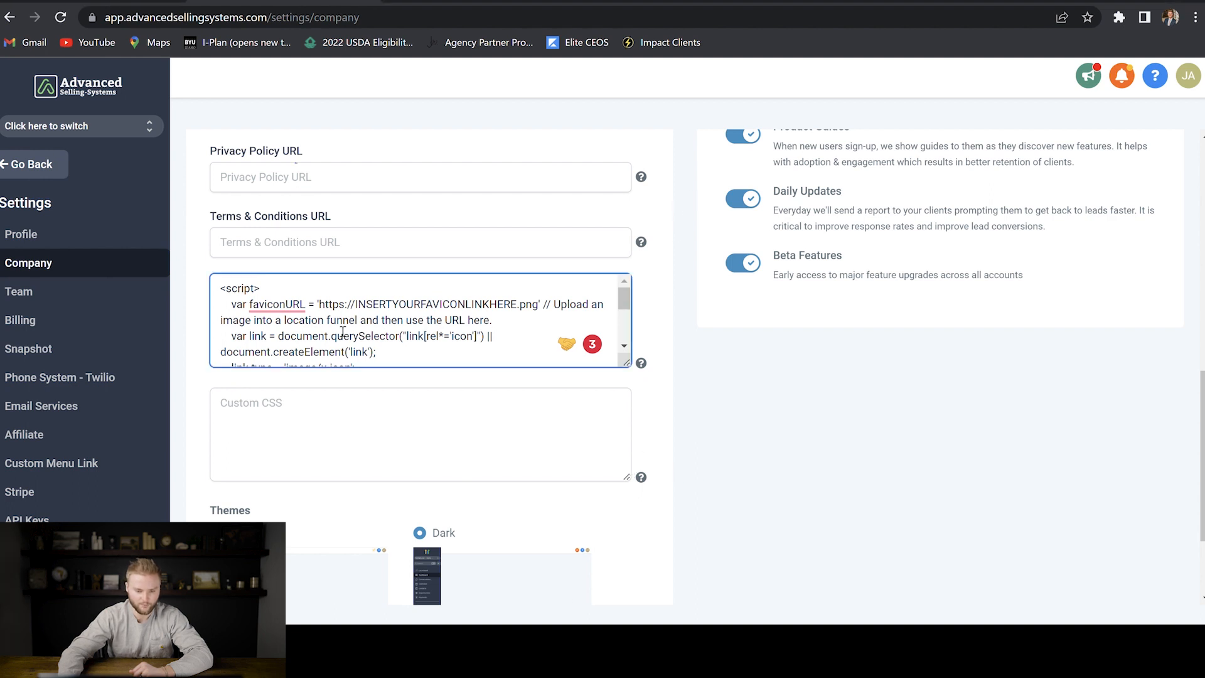
{"action": "left_click_drag", "start_coordinate": [320, 308], "coordinate": [546, 316]}
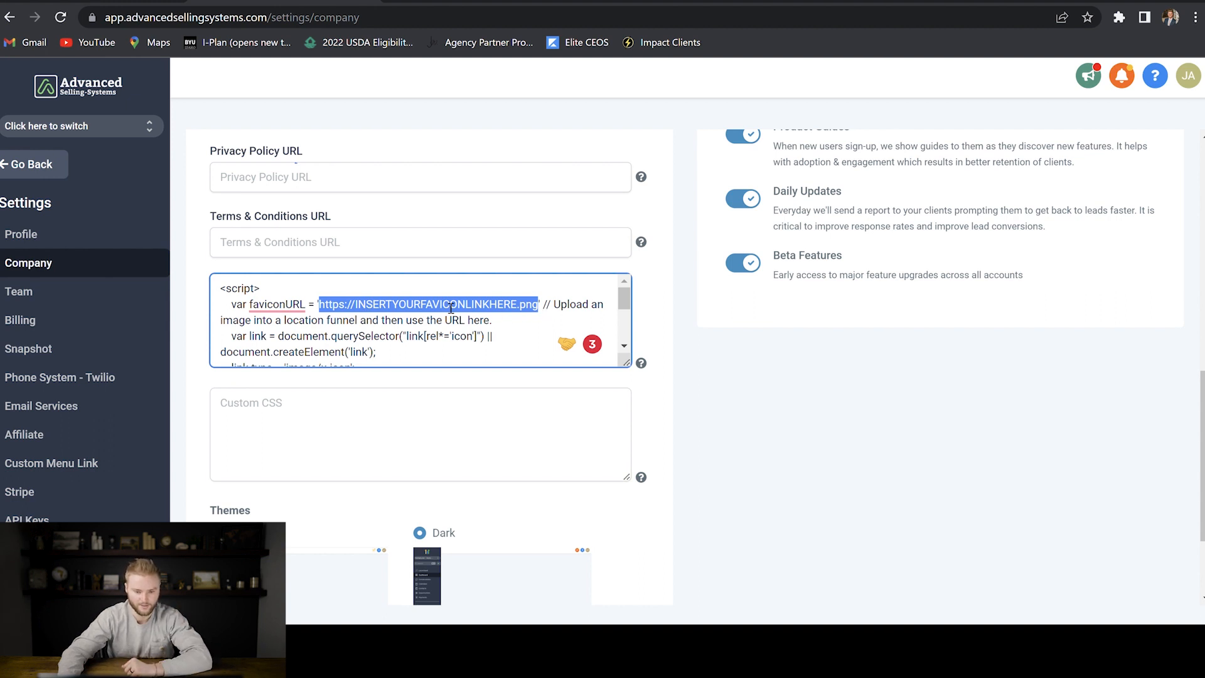
{"action": "key", "text": "ctrl+v"}
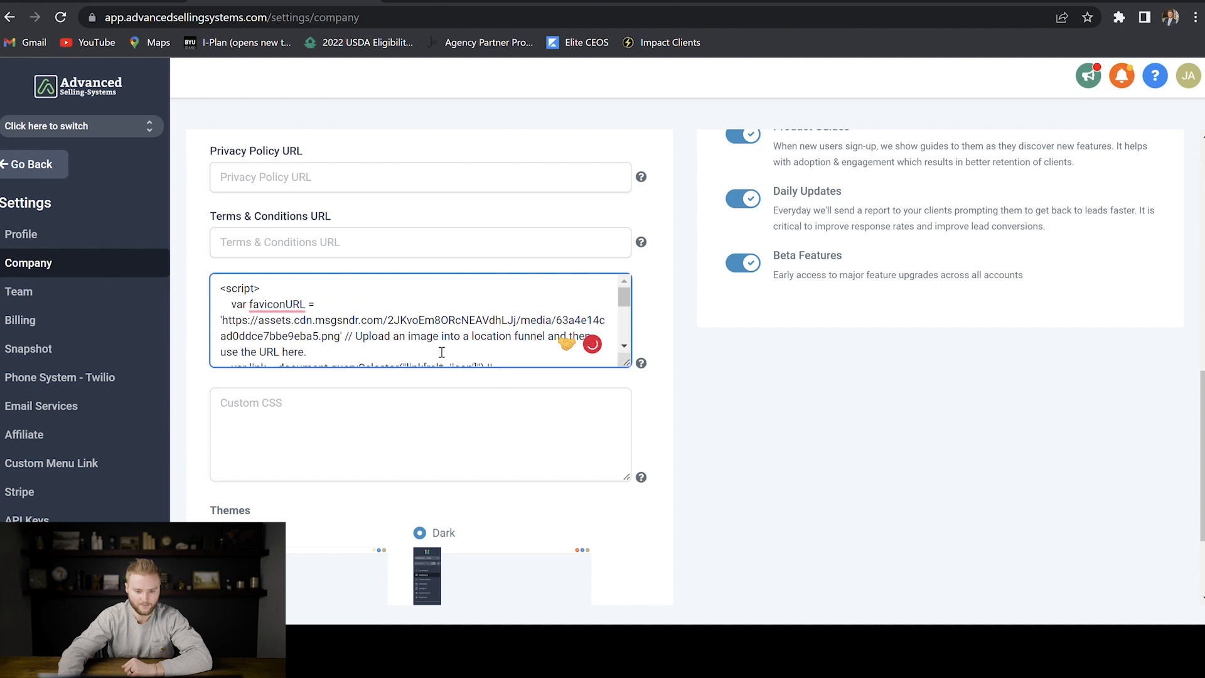
- Save the company settings, accept the third-party script alert, and reload the page to apply the favicon
{"action": "mouse_move", "coordinate": [276, 305]}
{"action": "scroll", "coordinate": [453, 334], "scroll_direction": "down", "scroll_amount": 1}
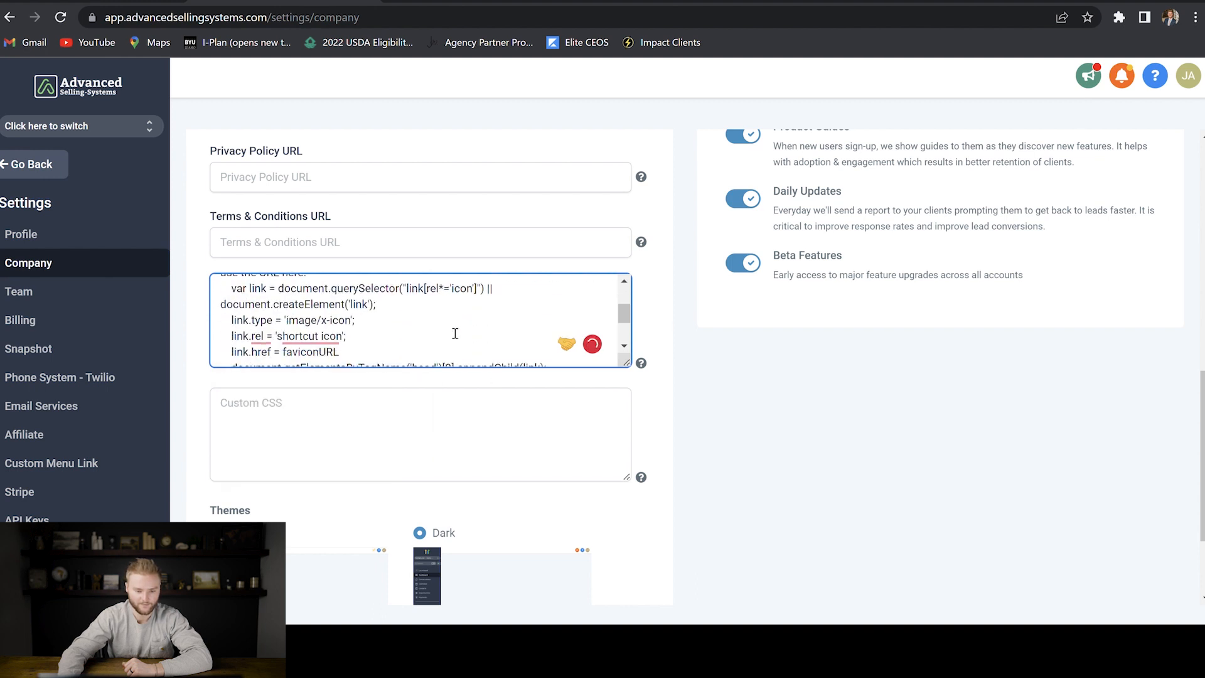
{"action": "scroll", "coordinate": [453, 326], "scroll_direction": "down", "scroll_amount": 2}
{"action": "scroll", "coordinate": [455, 324], "scroll_direction": "down", "scroll_amount": 2}
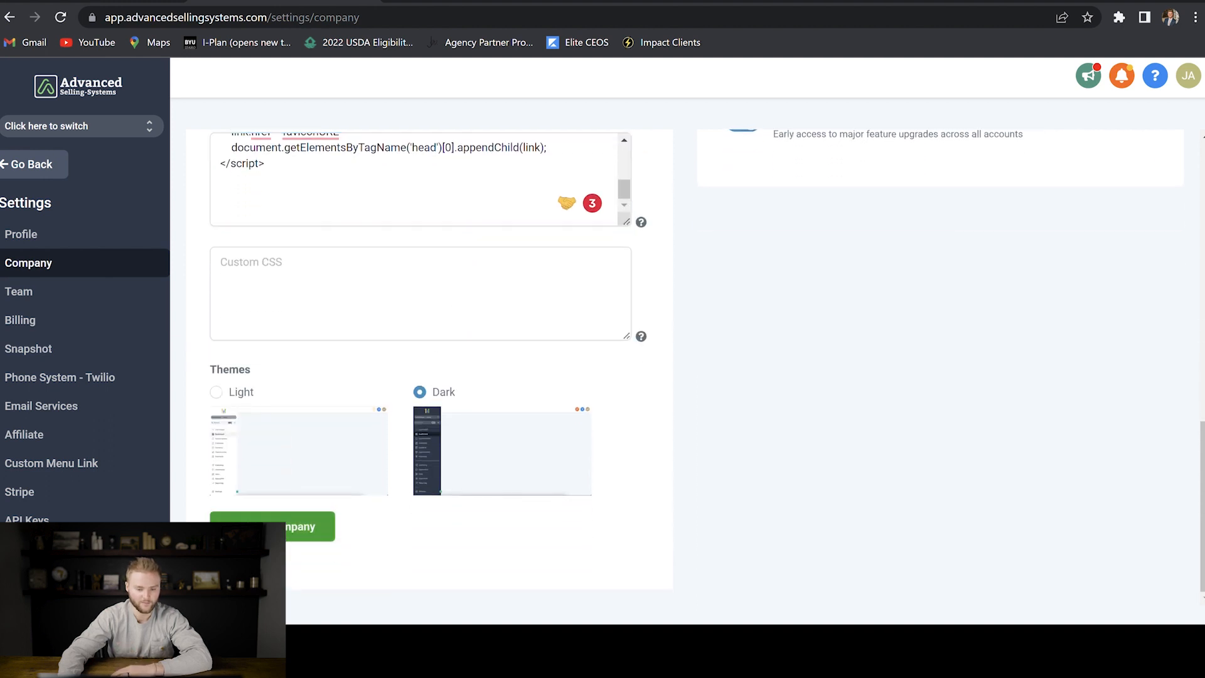
{"action": "left_click", "coordinate": [264, 527]}
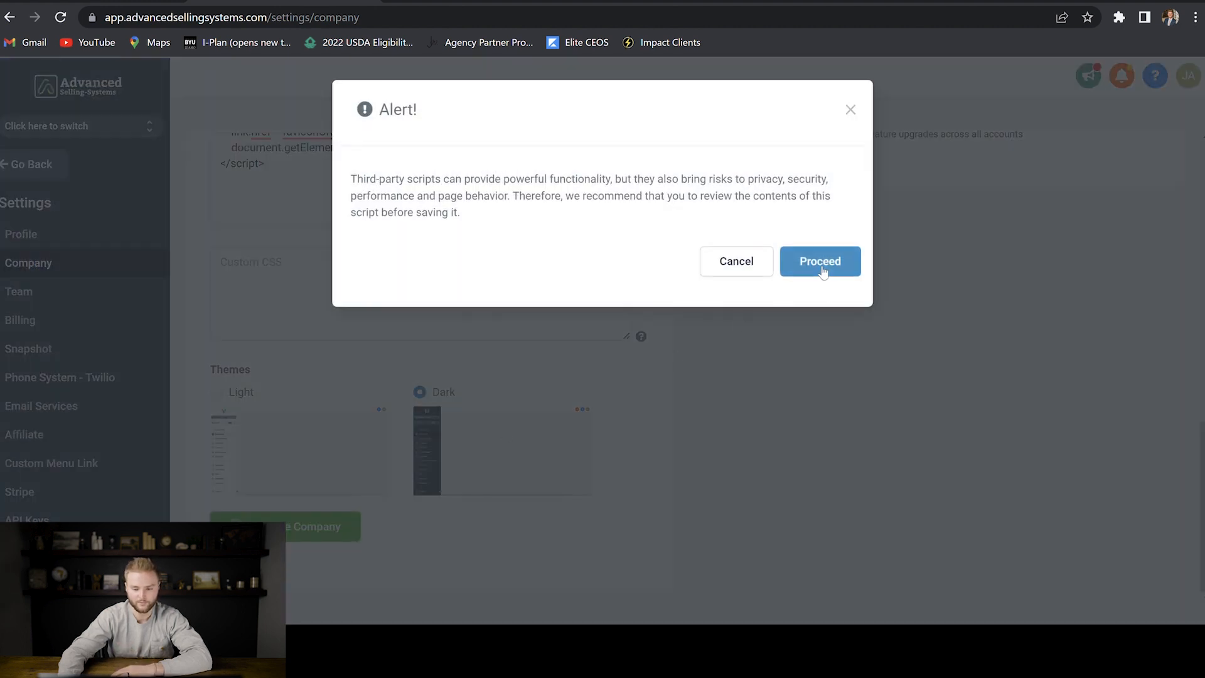
{"action": "left_click", "coordinate": [820, 262]}
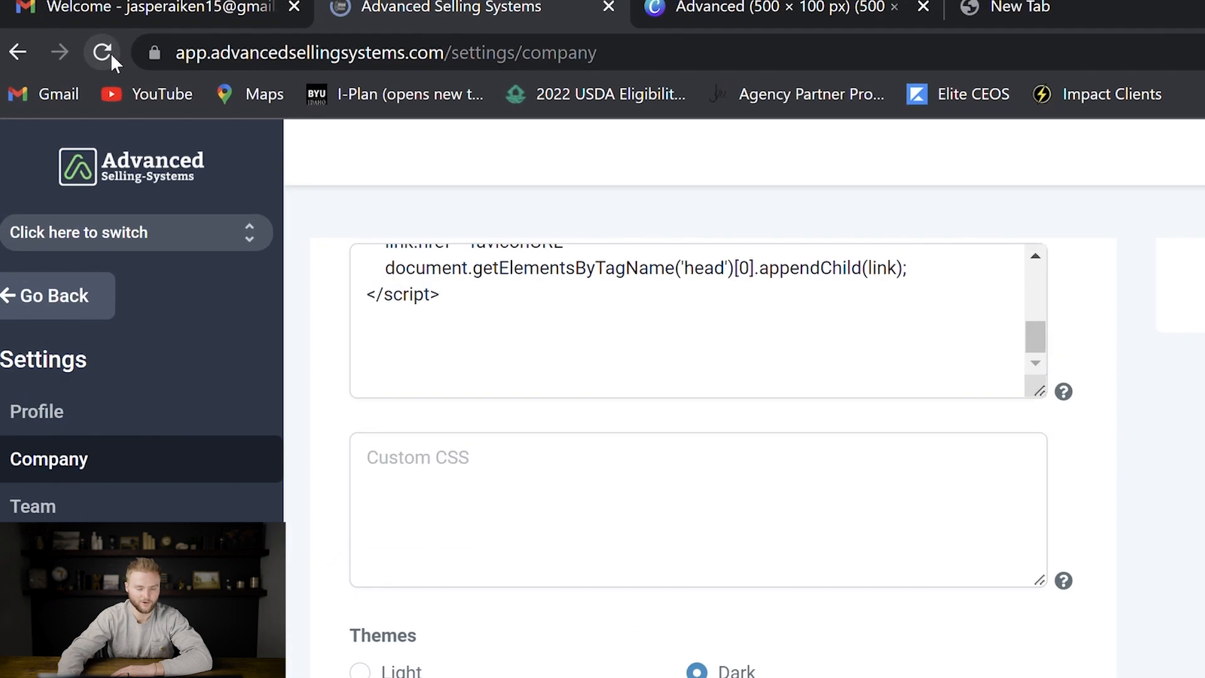
{"action": "left_click", "coordinate": [106, 53]}
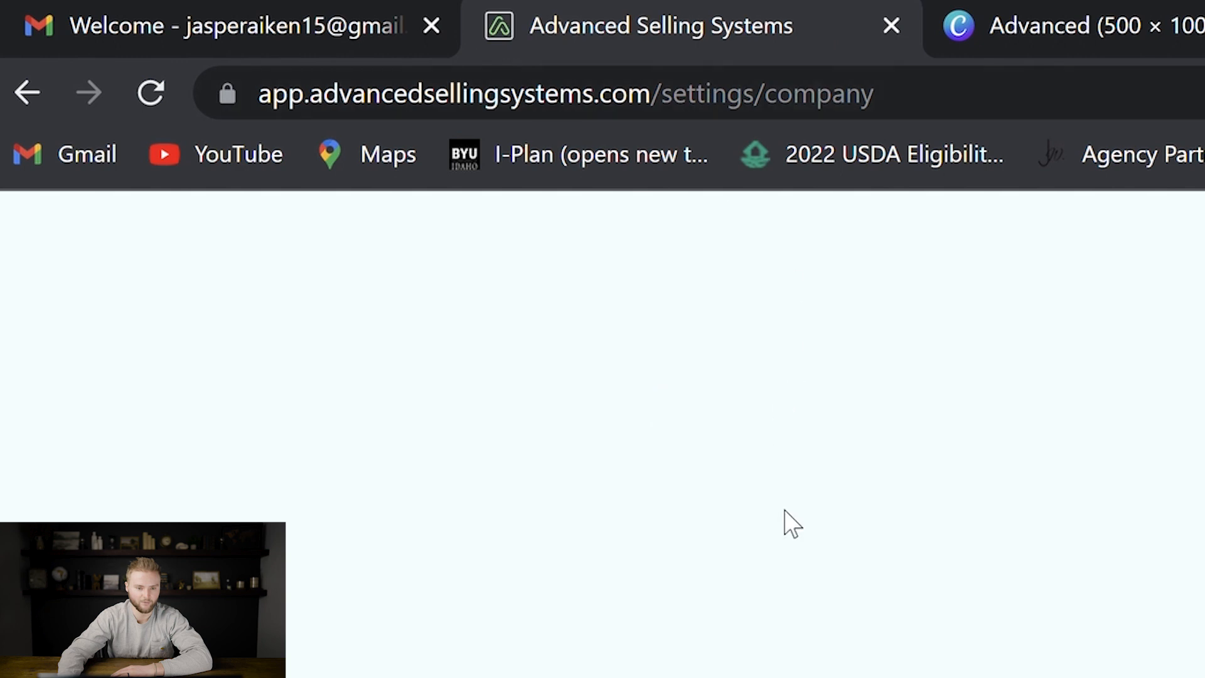